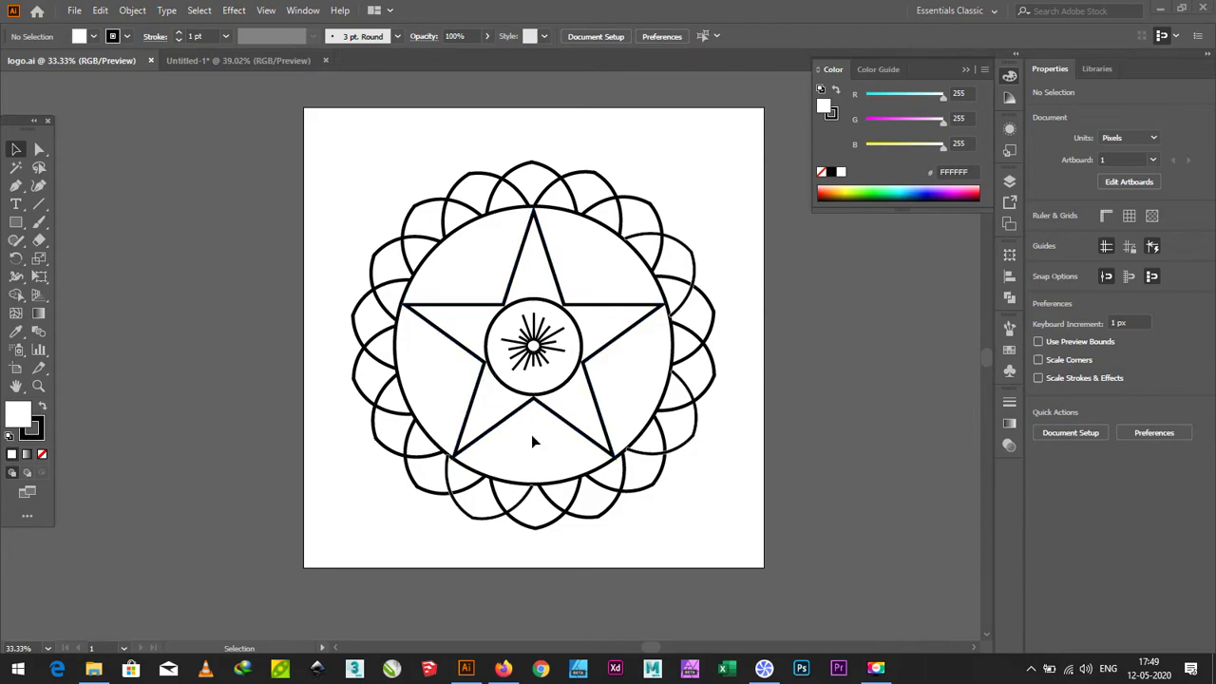
- Draw a black five-pointed star, about 305 × 290 px, on the blank Untitled-1 artboard
left_click(276, 60)
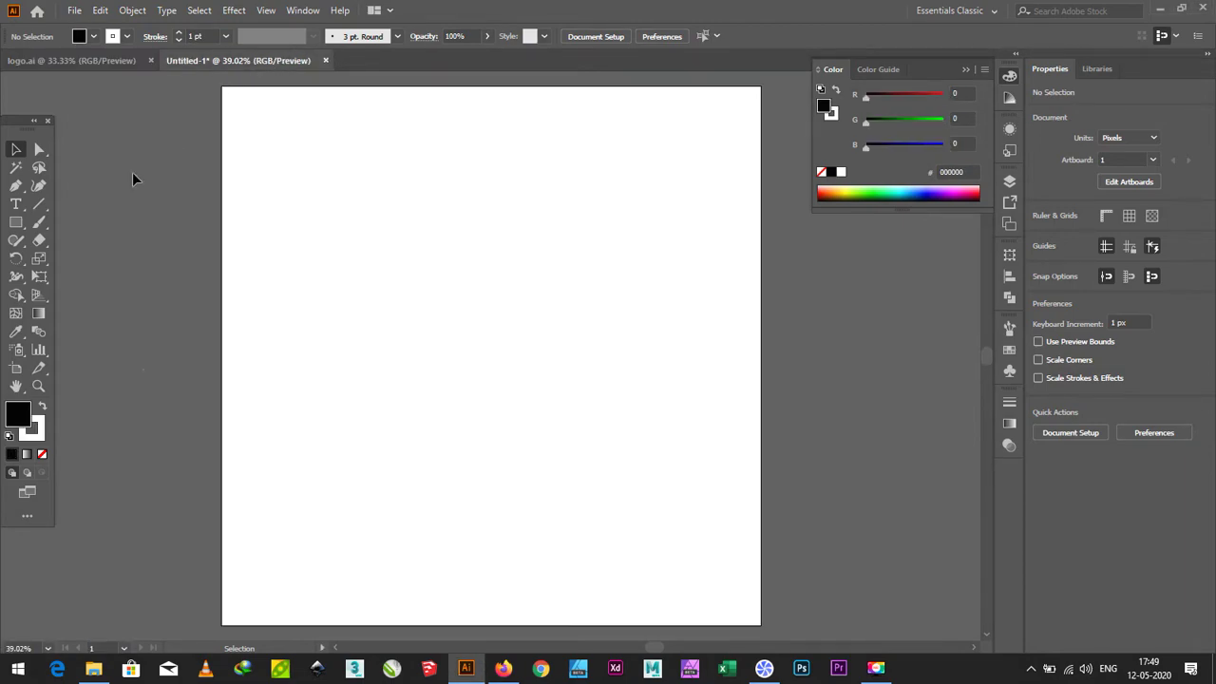
left_click(17, 224)
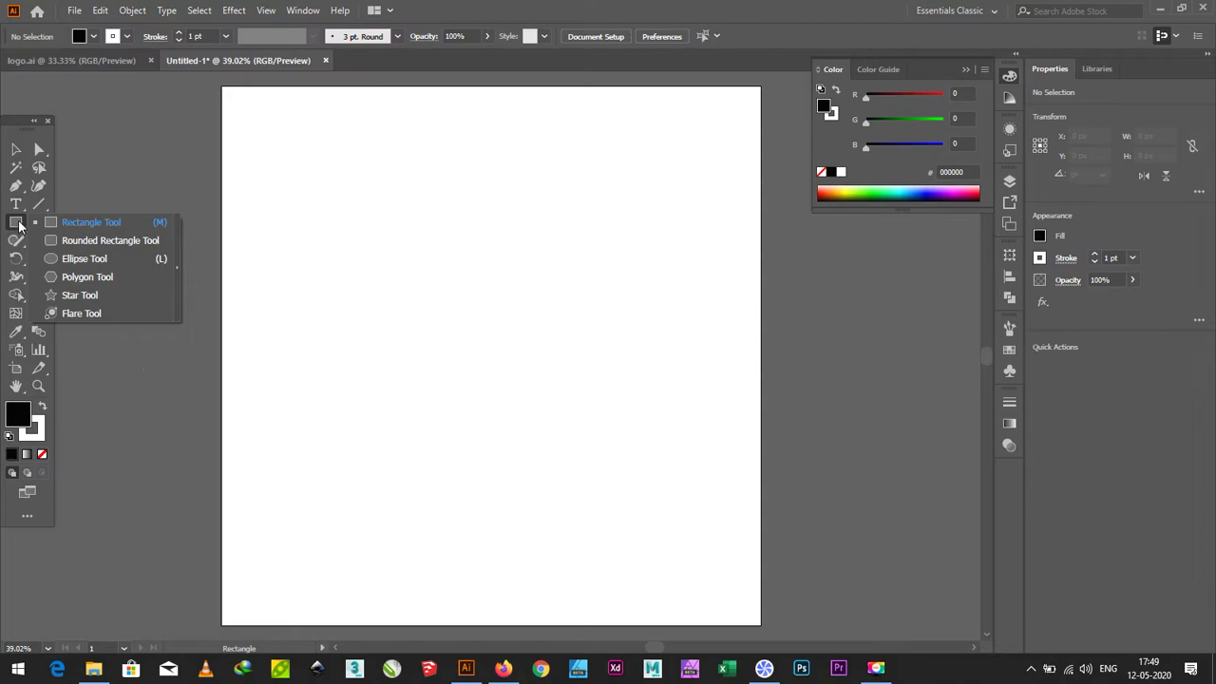
left_click(85, 294)
mouse_move(460, 295)
left_mouse_down()
mouse_move(514, 417)
mouse_move(503, 371)
left_mouse_up()
- Make the star a hollow outline with no fill and a 6 pt black stroke
key("v")
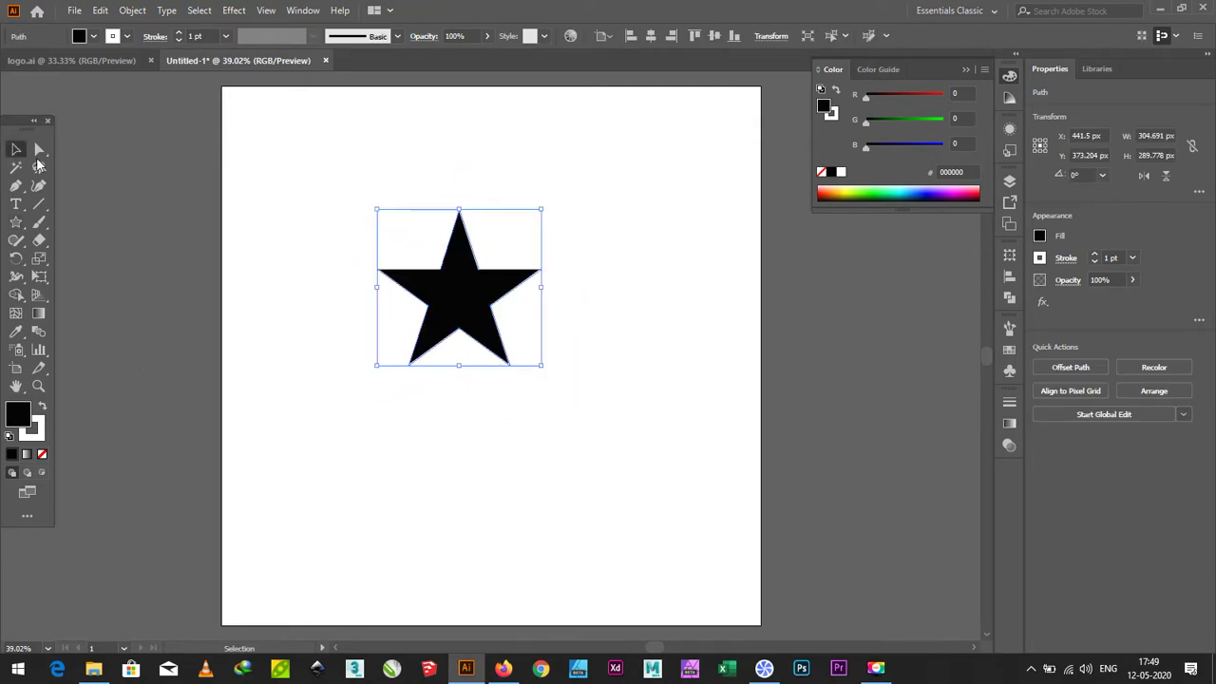
left_click_drag(450, 307, 465, 397)
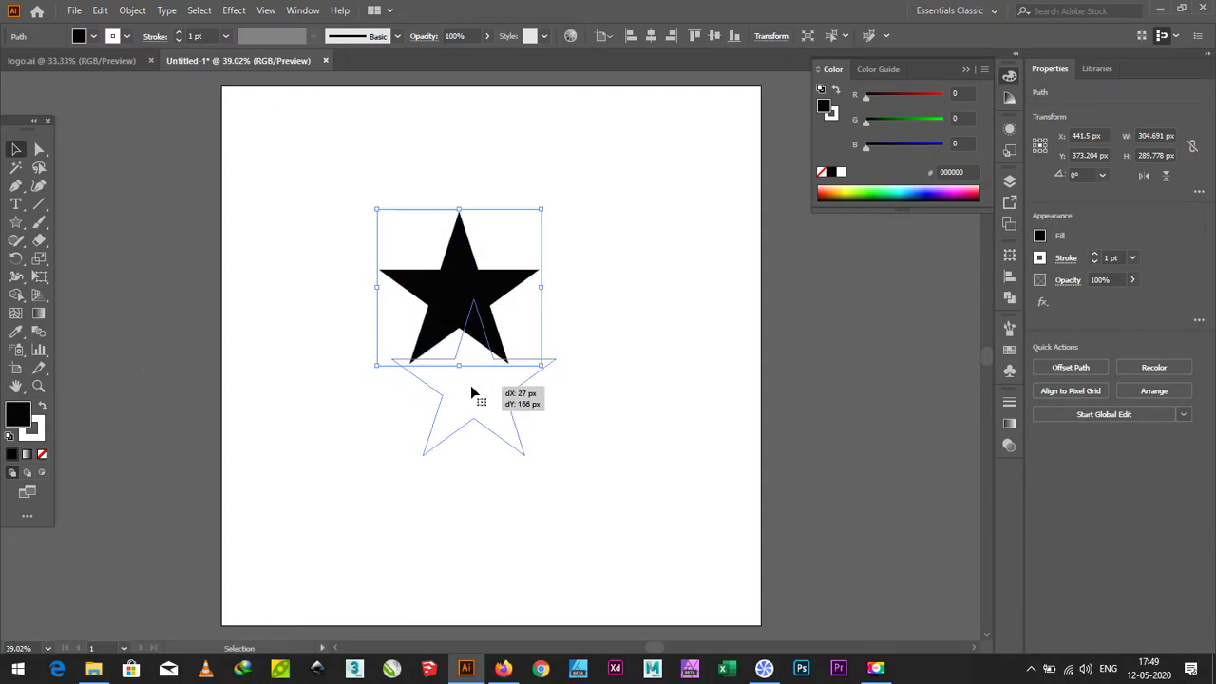
left_click(40, 408)
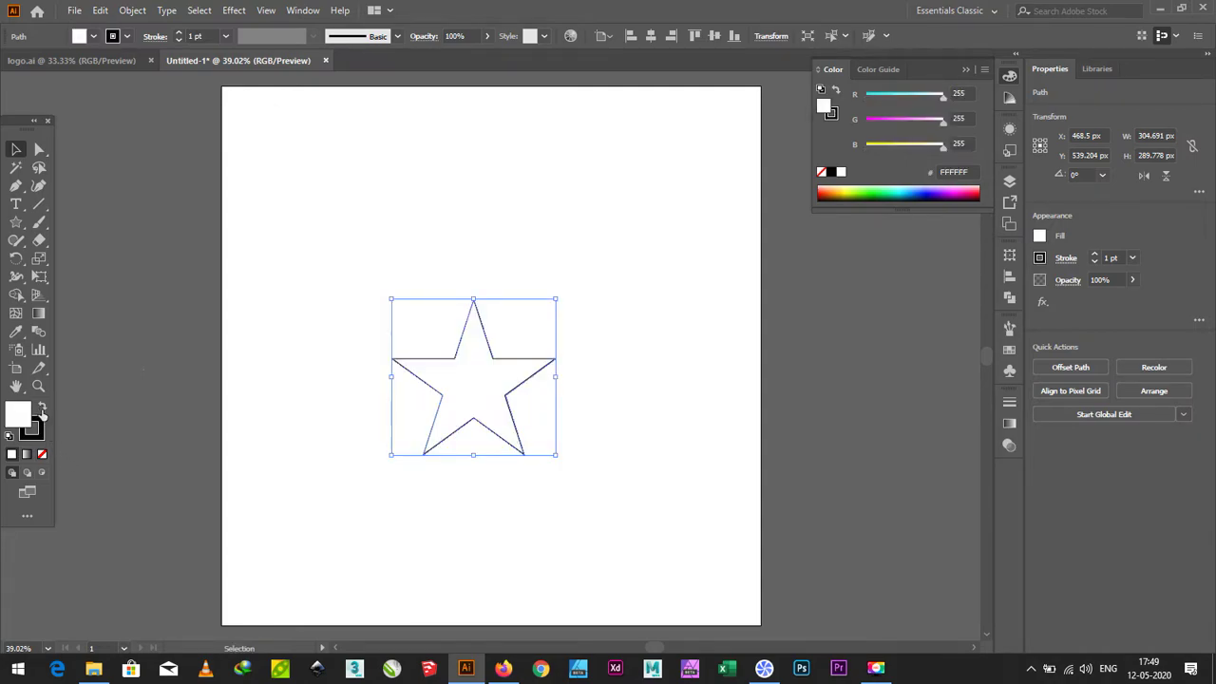
left_click(41, 455)
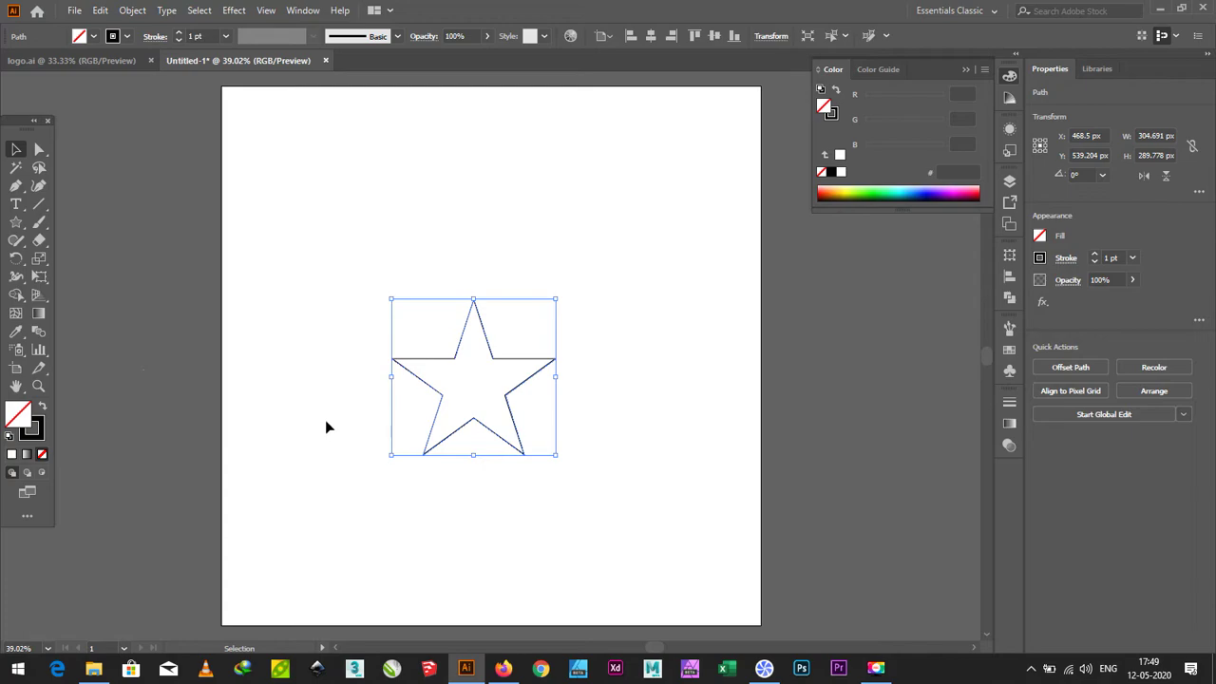
left_click(177, 33)
left_click(178, 33)
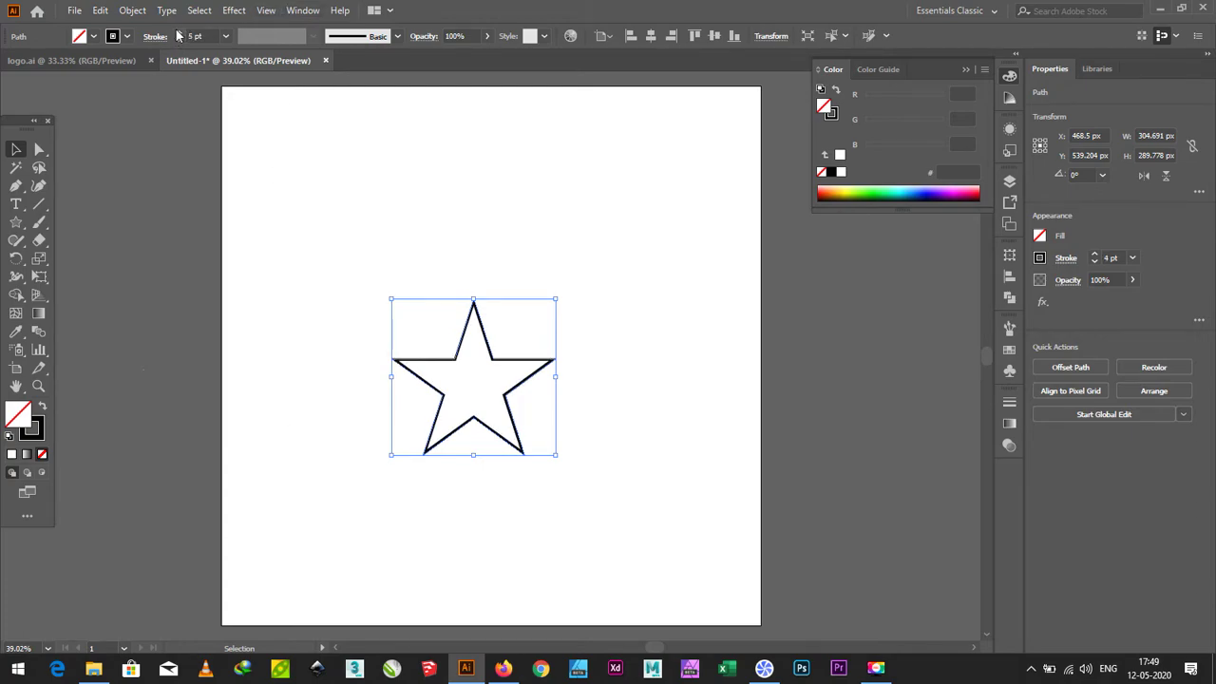
left_click(178, 32)
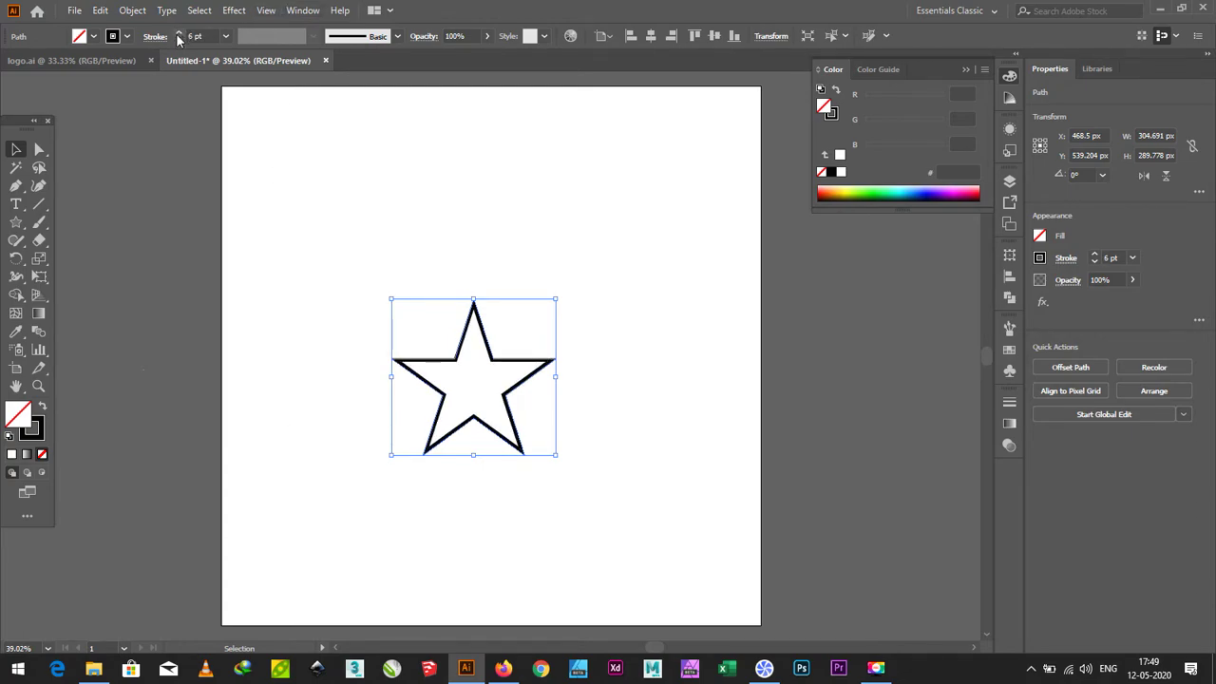
- Enlarge the star to about 621 × 591 px and centre it on the artboard
key("shift")
left_click_drag(556, 298, 641, 217)
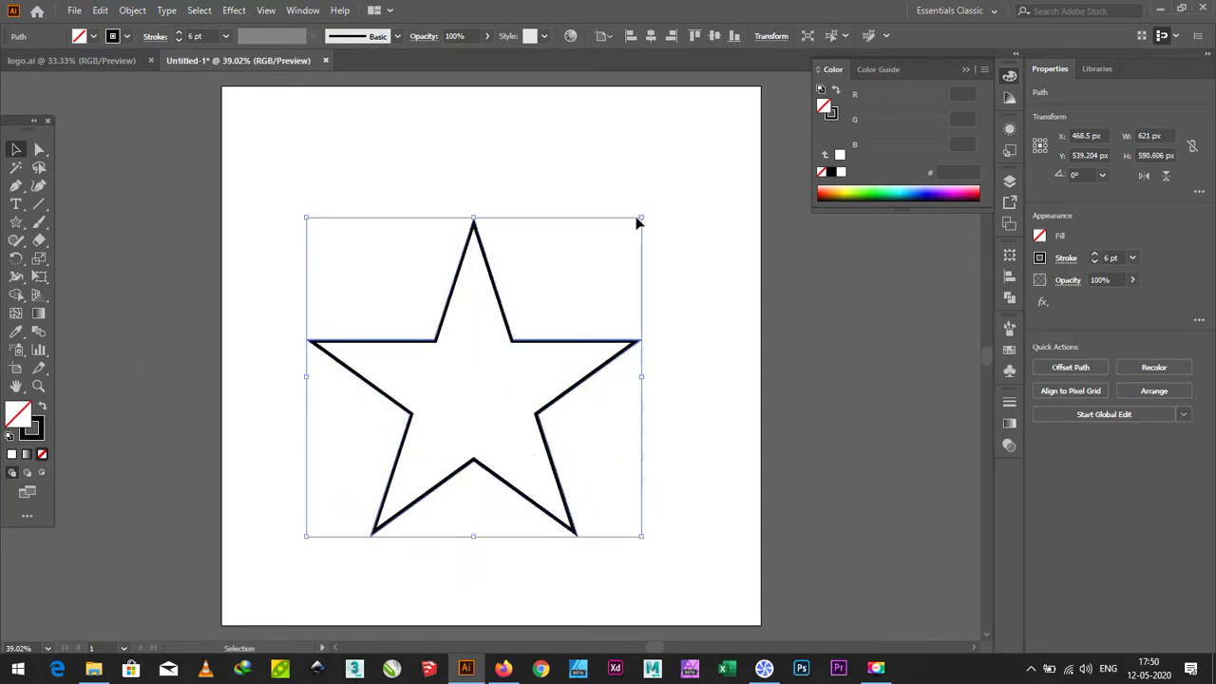
left_click(651, 36)
left_click(714, 35)
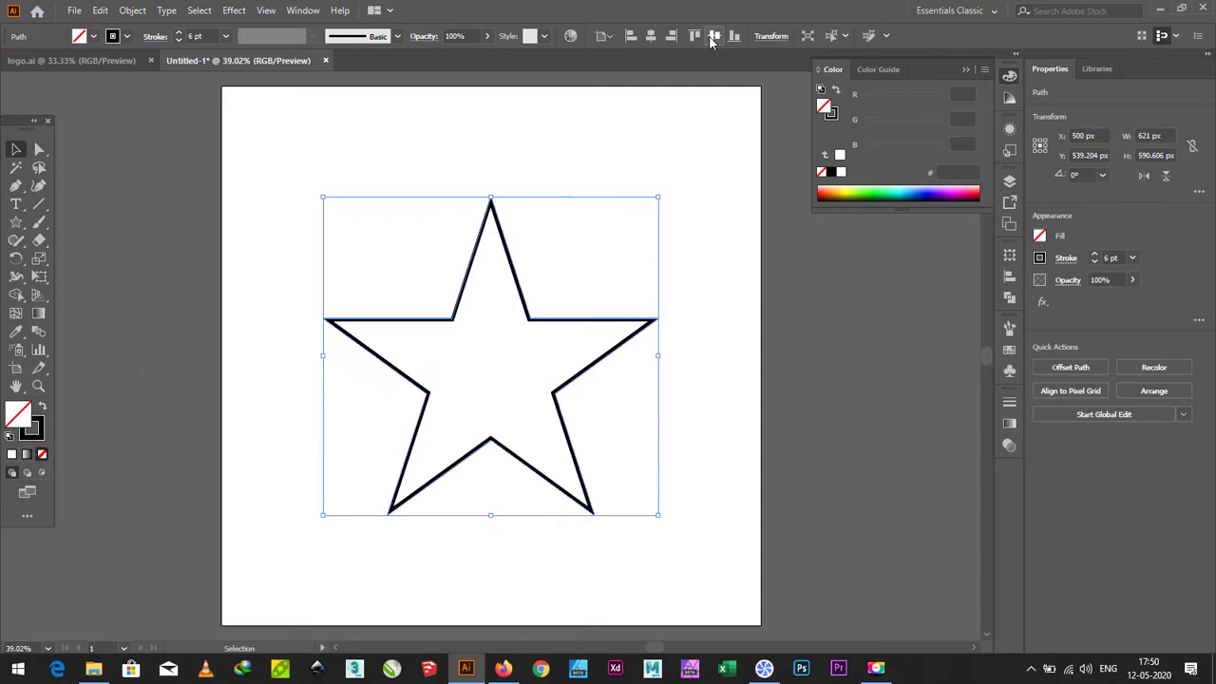
left_click(608, 164)
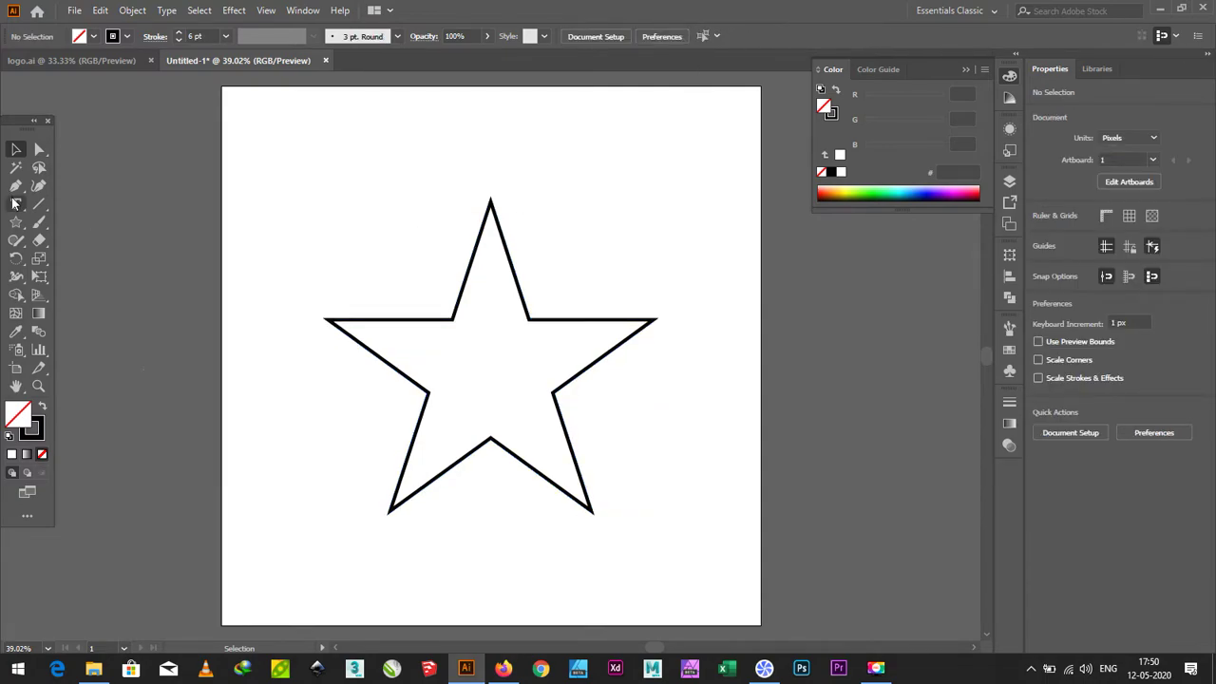
- Undo a misplaced trial circle, then draw a circle from the star's centre and nudge it into place
left_click_drag(16, 230, 119, 257)
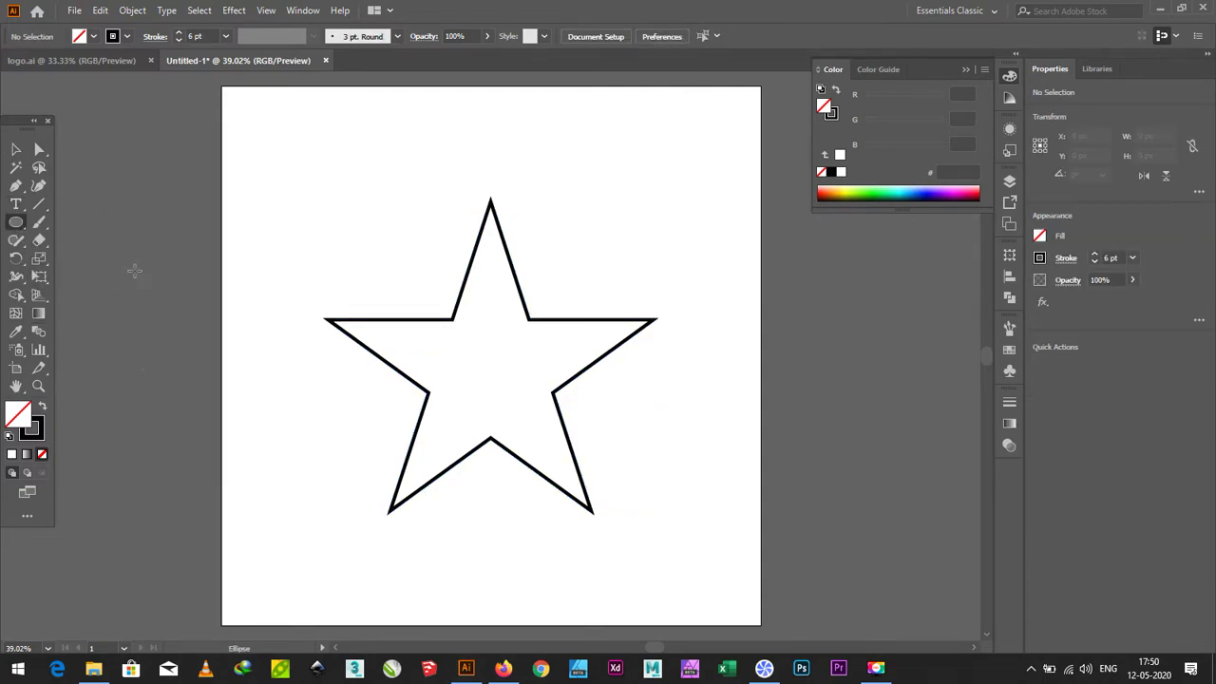
left_click_drag(440, 346, 498, 409)
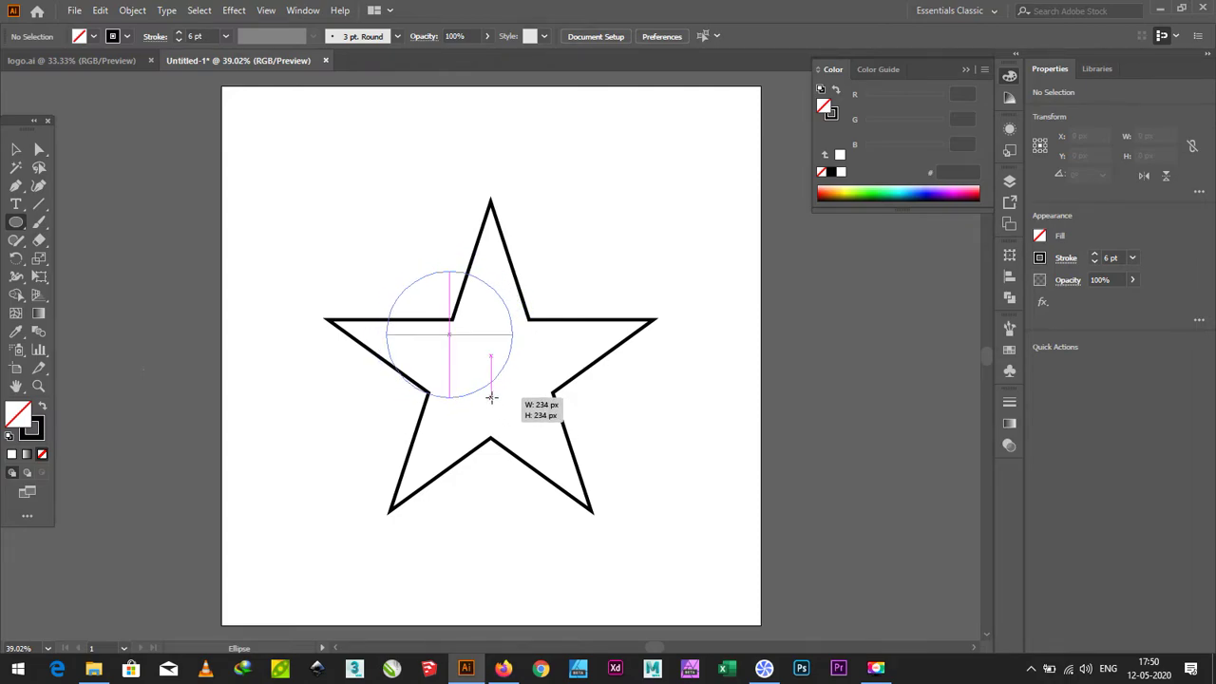
left_click_drag(498, 409, 486, 384)
key("ctrl+z")
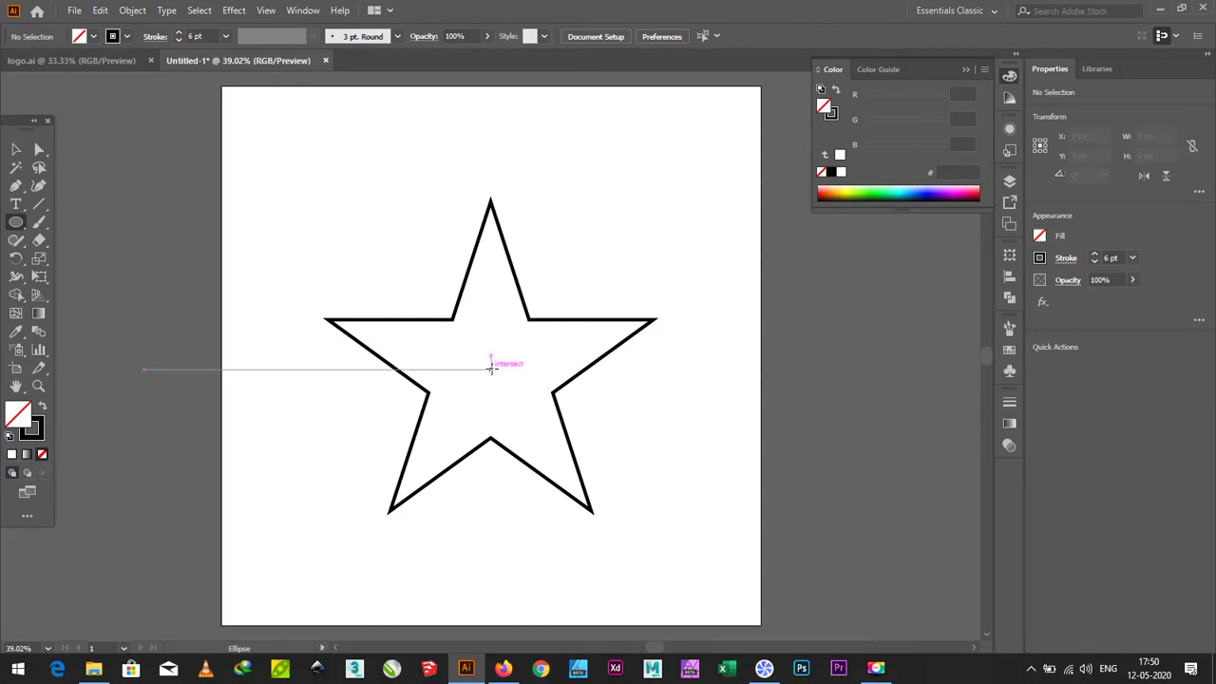
left_click_drag(491, 369, 555, 433)
key("Down")
key("Down")
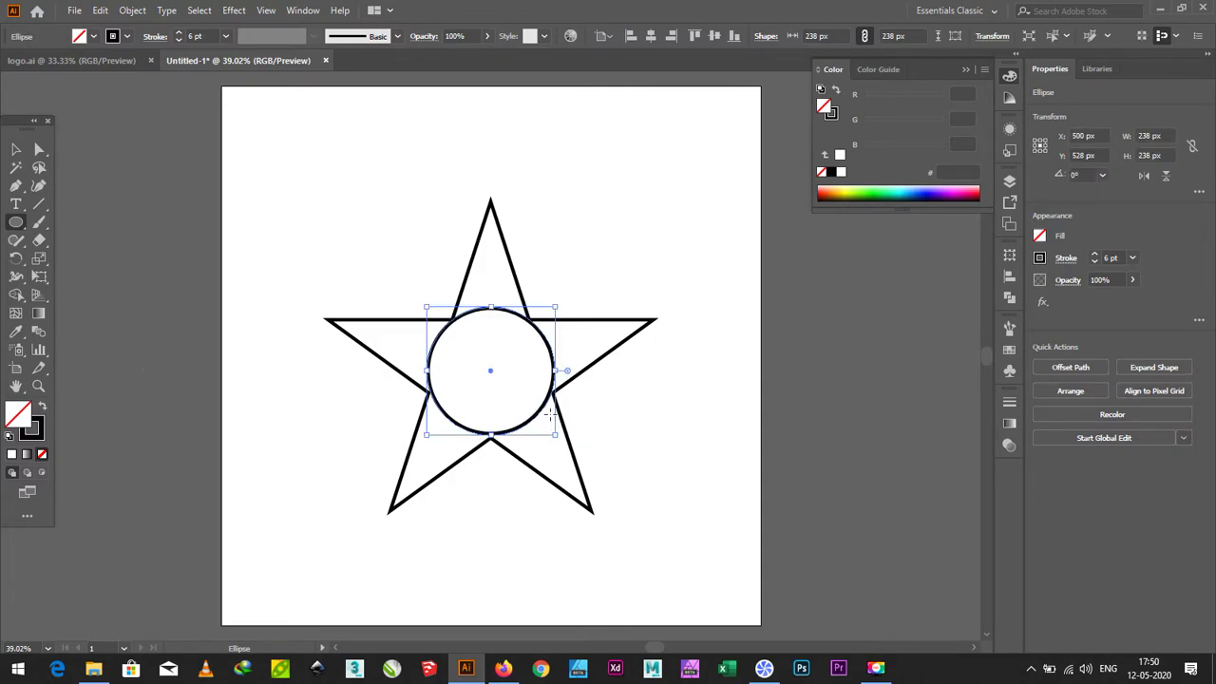
key("Down")
key("Down")
key("Up")
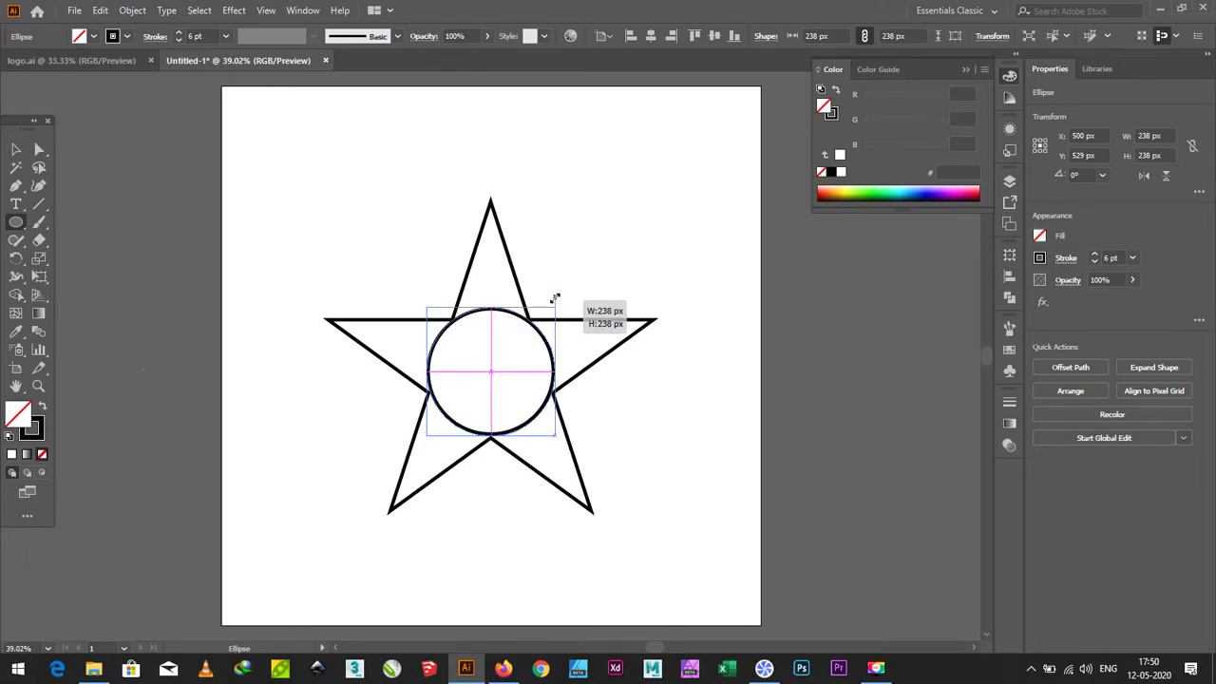
- Resize the circle to 248 × 248 px so it meets the star's inner corners
left_click_drag(555, 293, 558, 299)
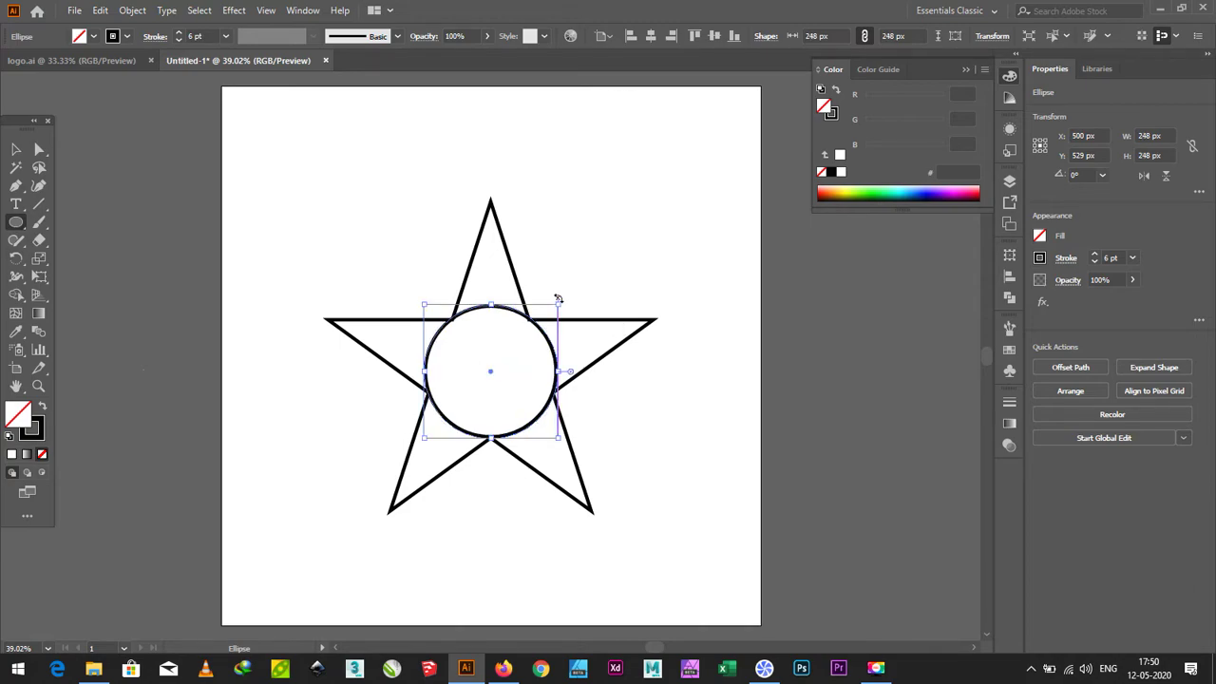
left_click(589, 257)
left_click(630, 357)
left_click(23, 156)
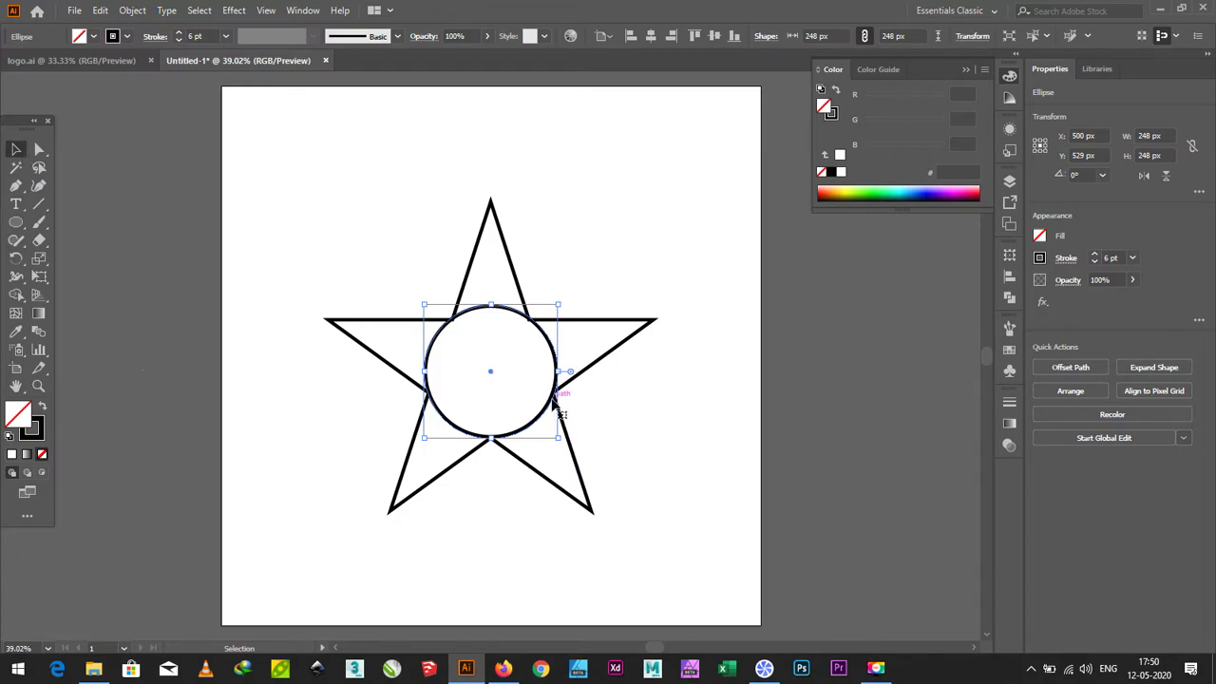
left_click(586, 451)
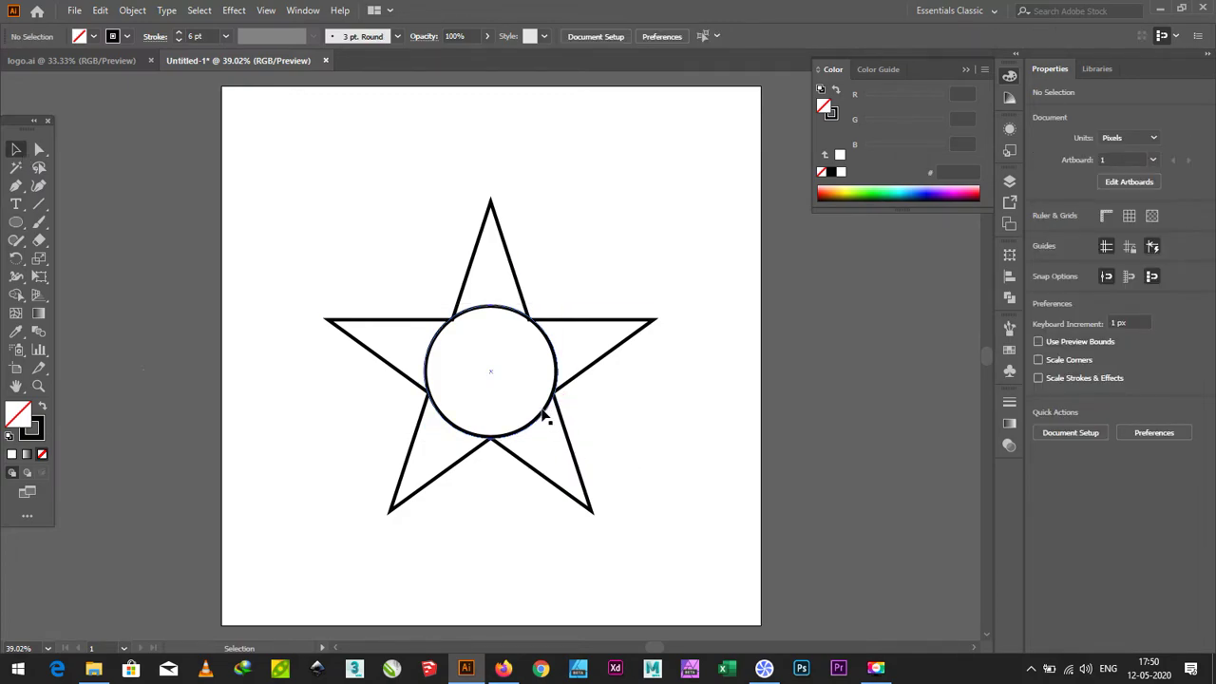
left_click(548, 416)
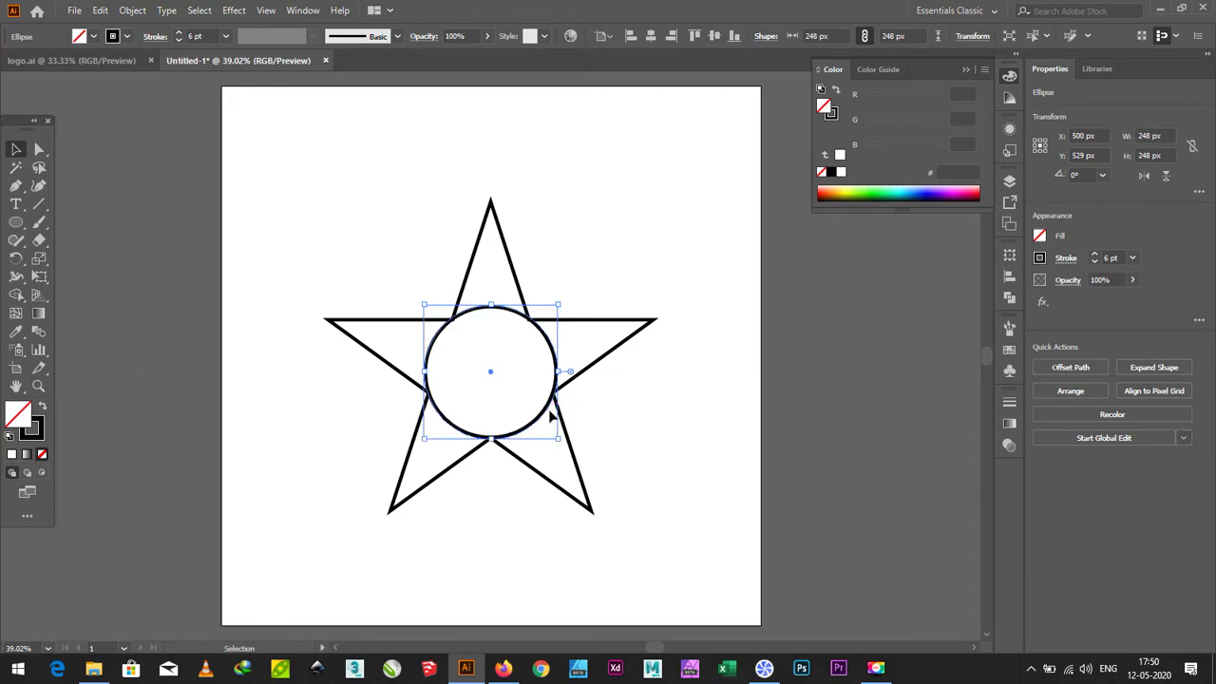
left_click(640, 439)
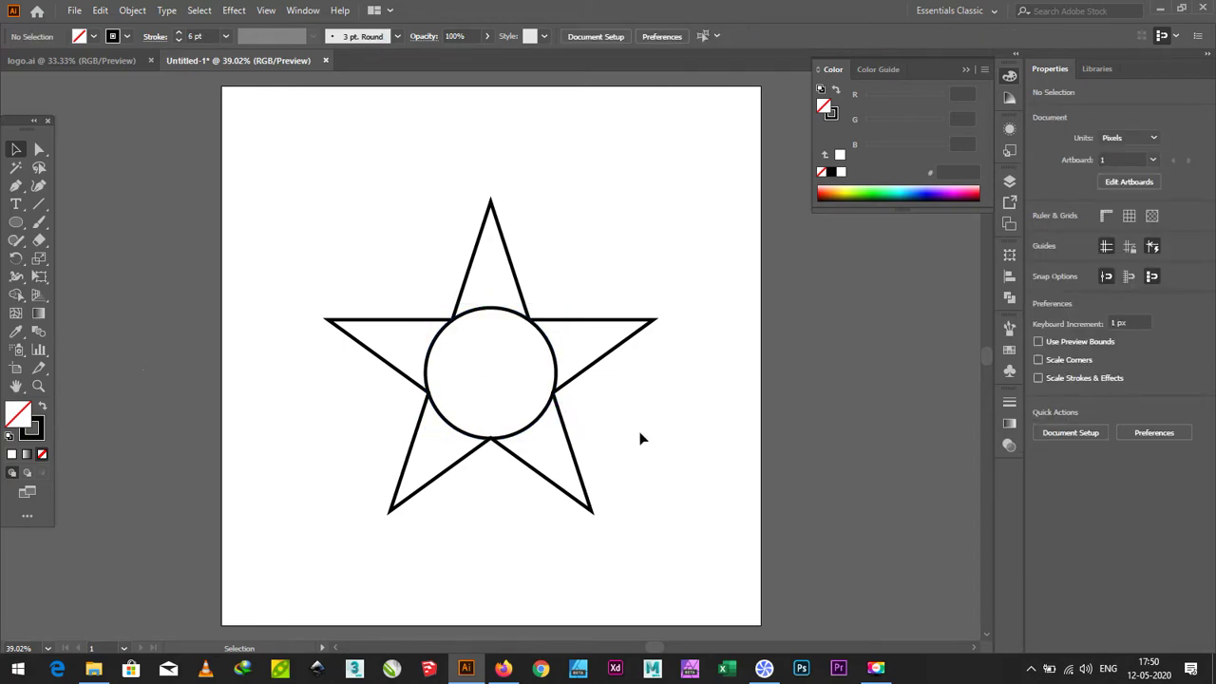
- Scale a copy of the circle down to a 26 px hub at the star's centre
left_click(532, 436)
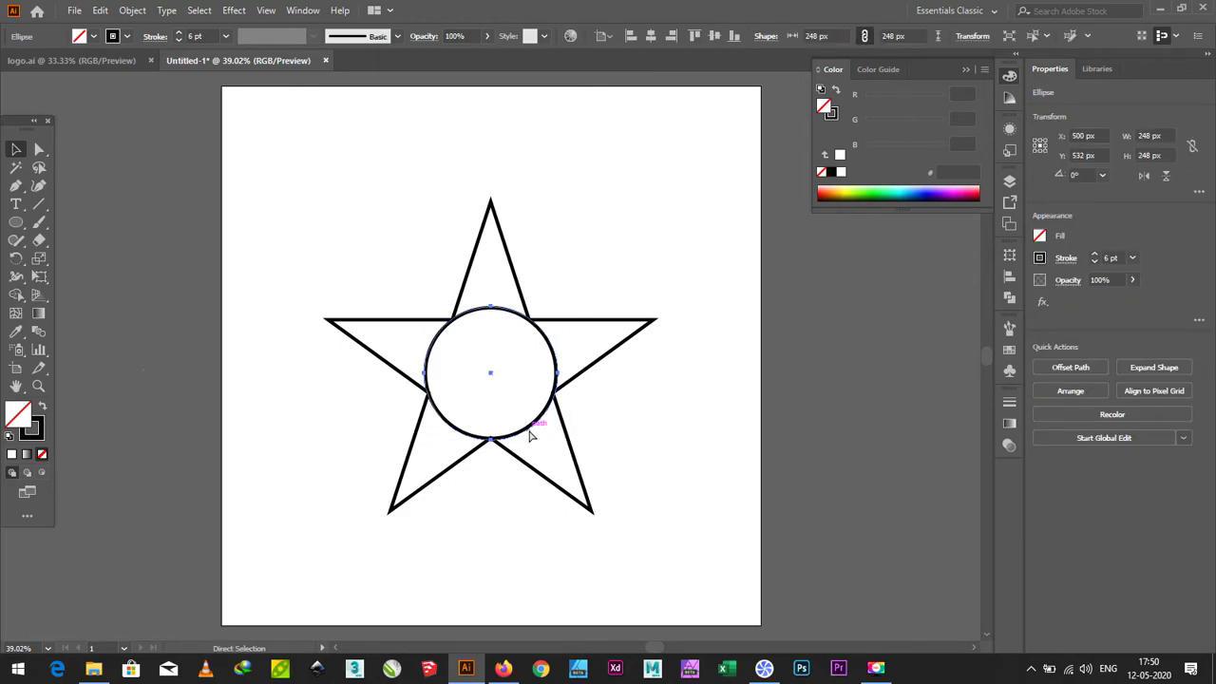
key("v")
left_click_drag(558, 305, 497, 359)
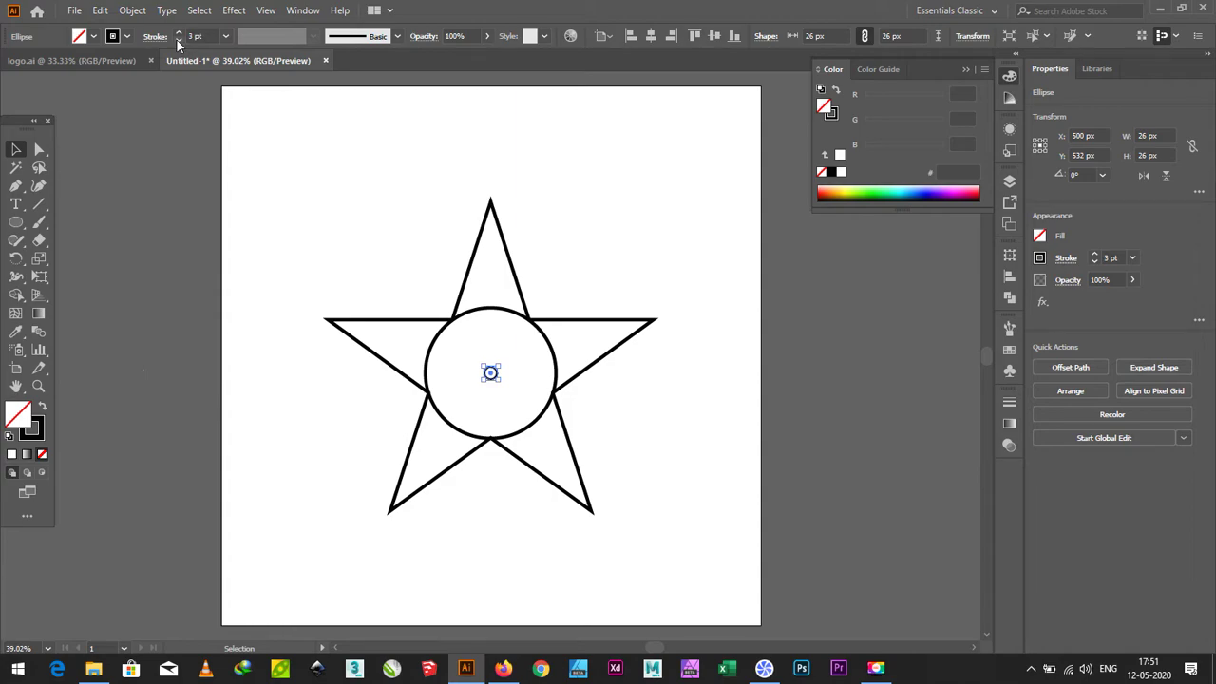
left_click(249, 217)
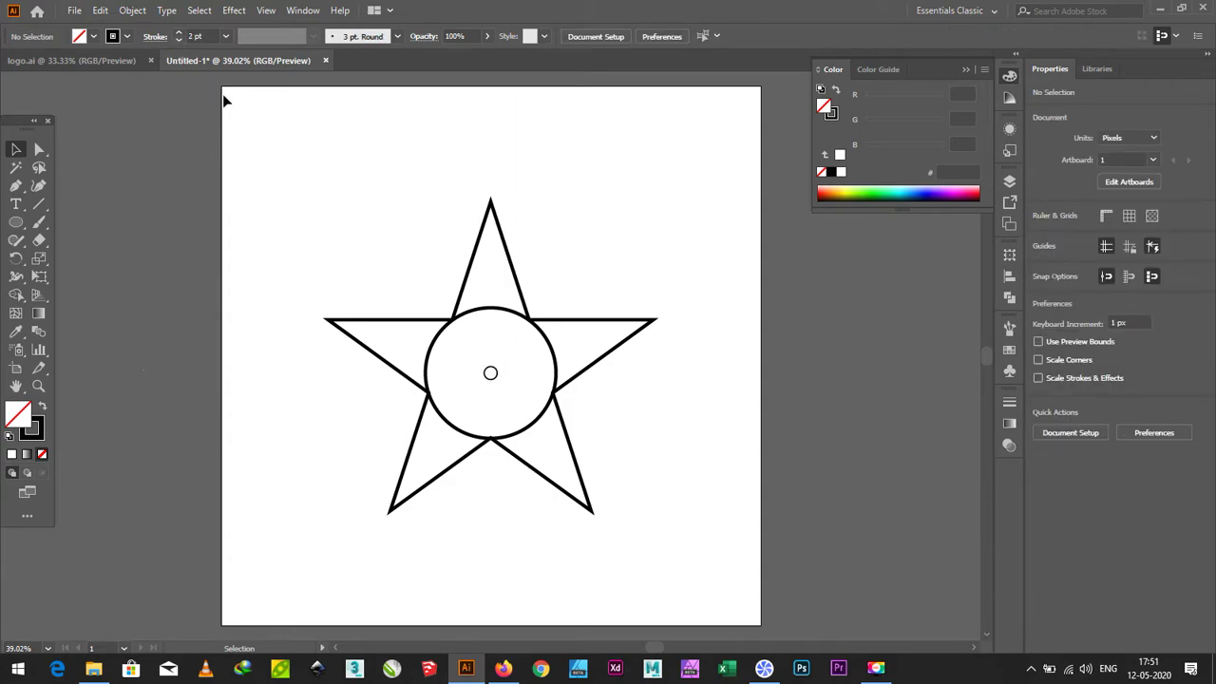
- Readjust the large inner circle's stroke weight in the Control bar
left_click(491, 377)
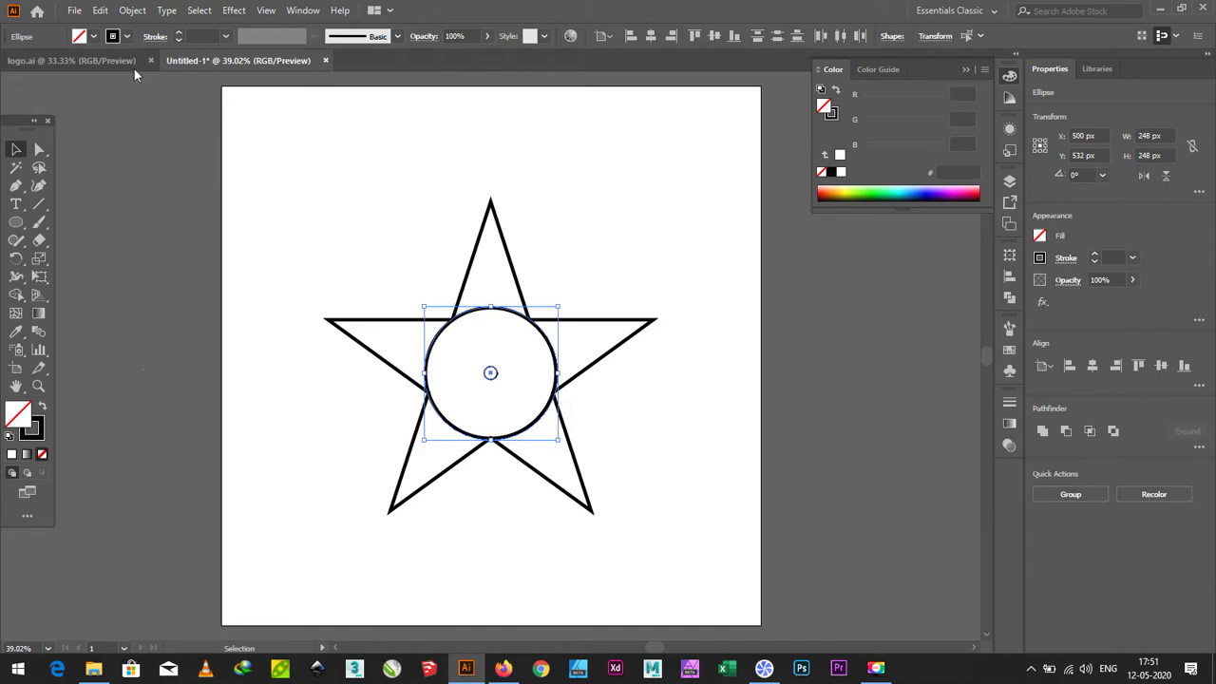
left_click(179, 39)
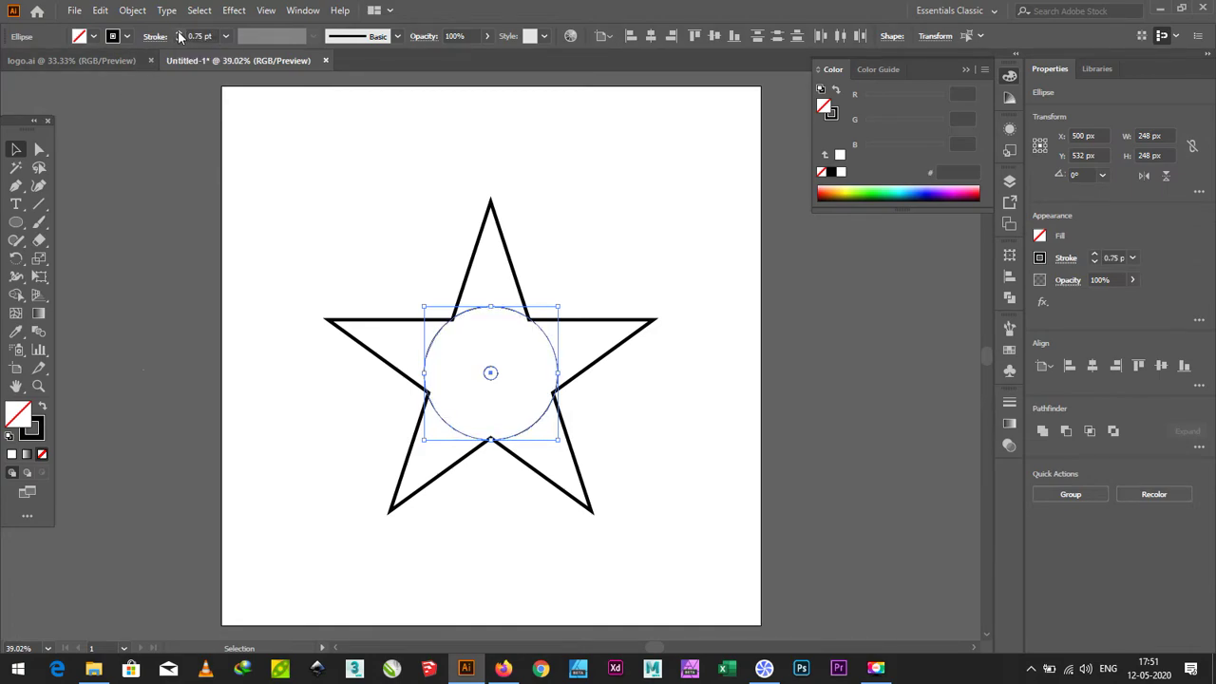
left_click(180, 35)
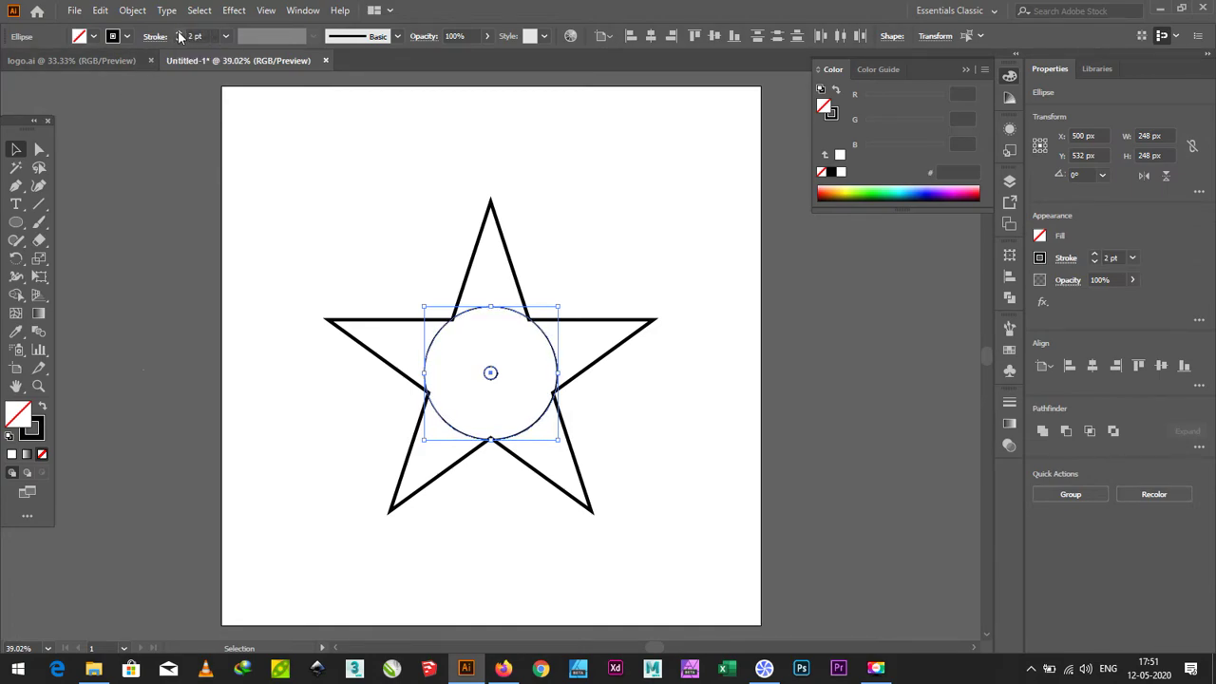
left_click(180, 35)
left_click(179, 36)
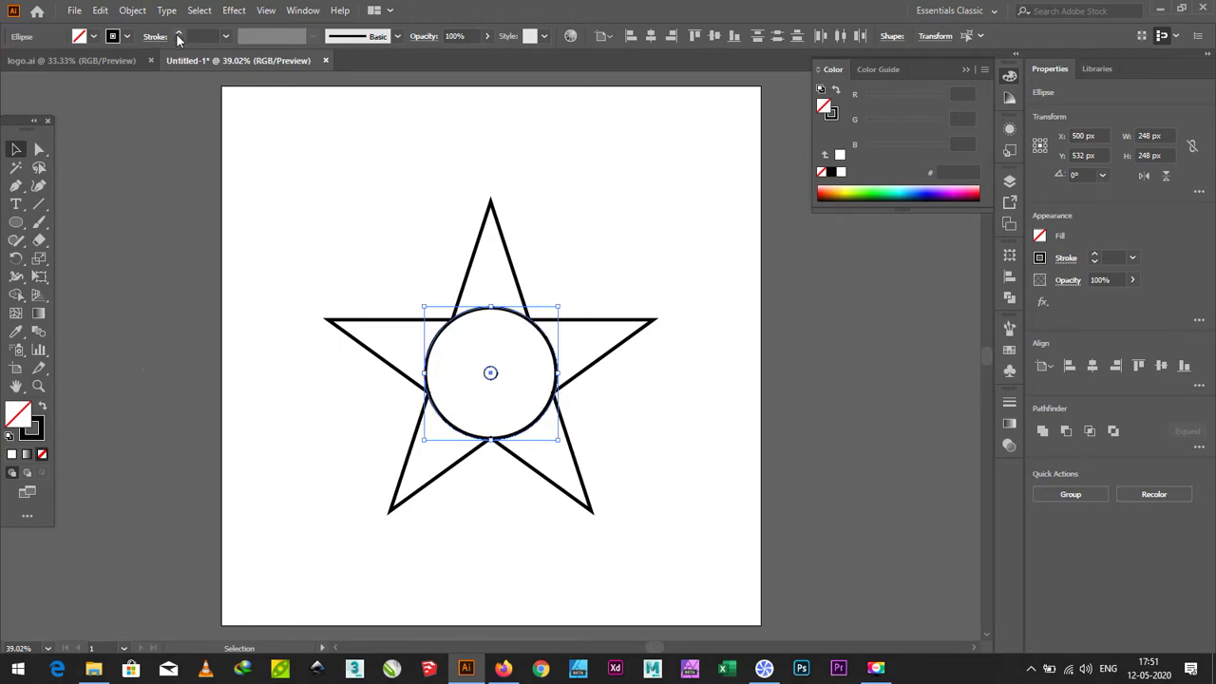
- Give the small hub circle a 3 pt black outline
left_click(504, 372)
left_click_drag(490, 373, 497, 379)
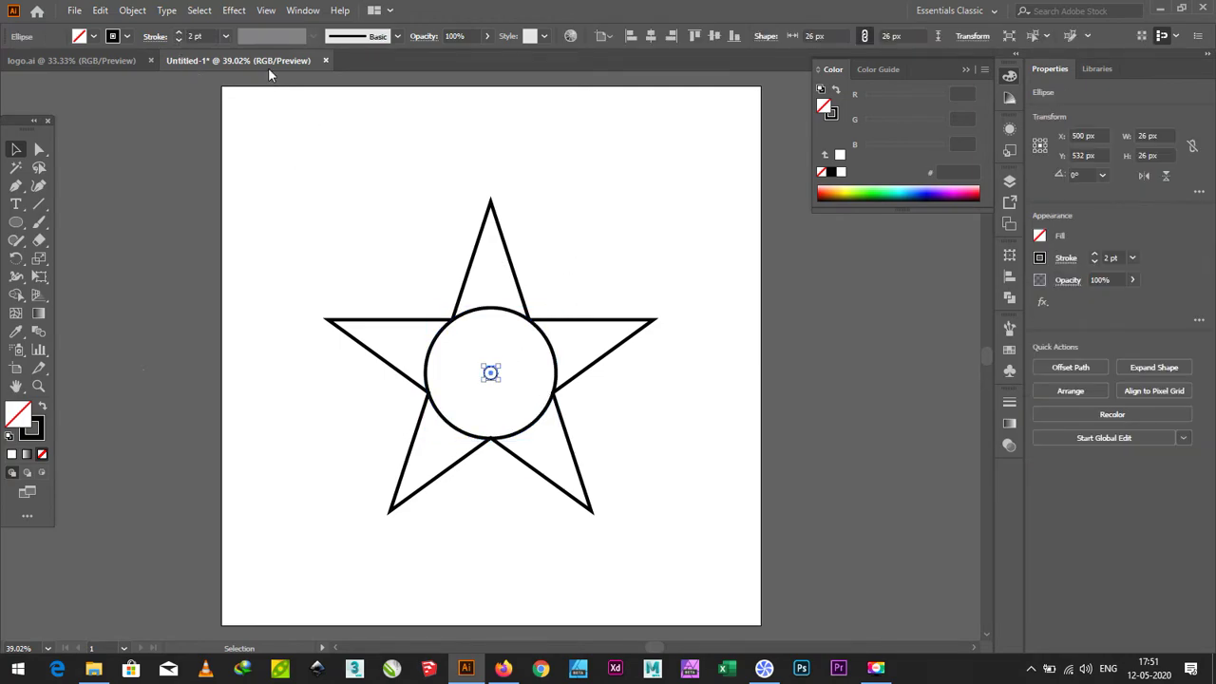
left_click(179, 35)
left_click(294, 181)
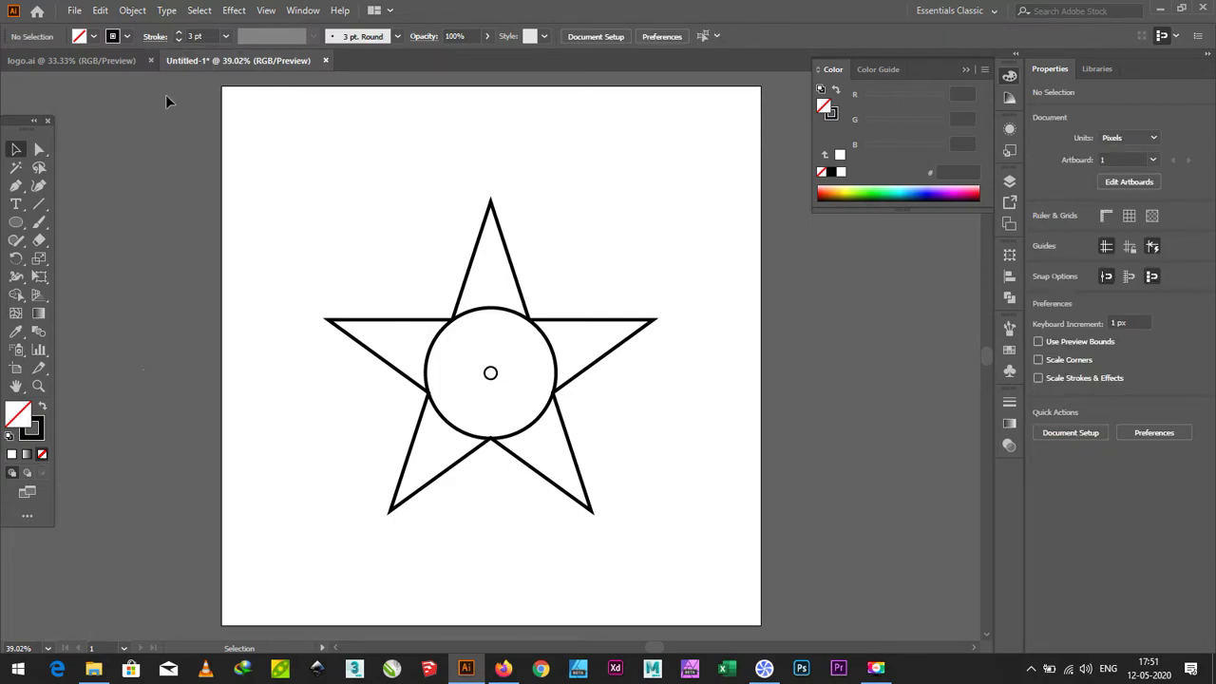
left_click(114, 60)
- Draw a 648 px circle from the star's centre touching its points, with a 7 pt outline
left_click(240, 61)
left_click(16, 221)
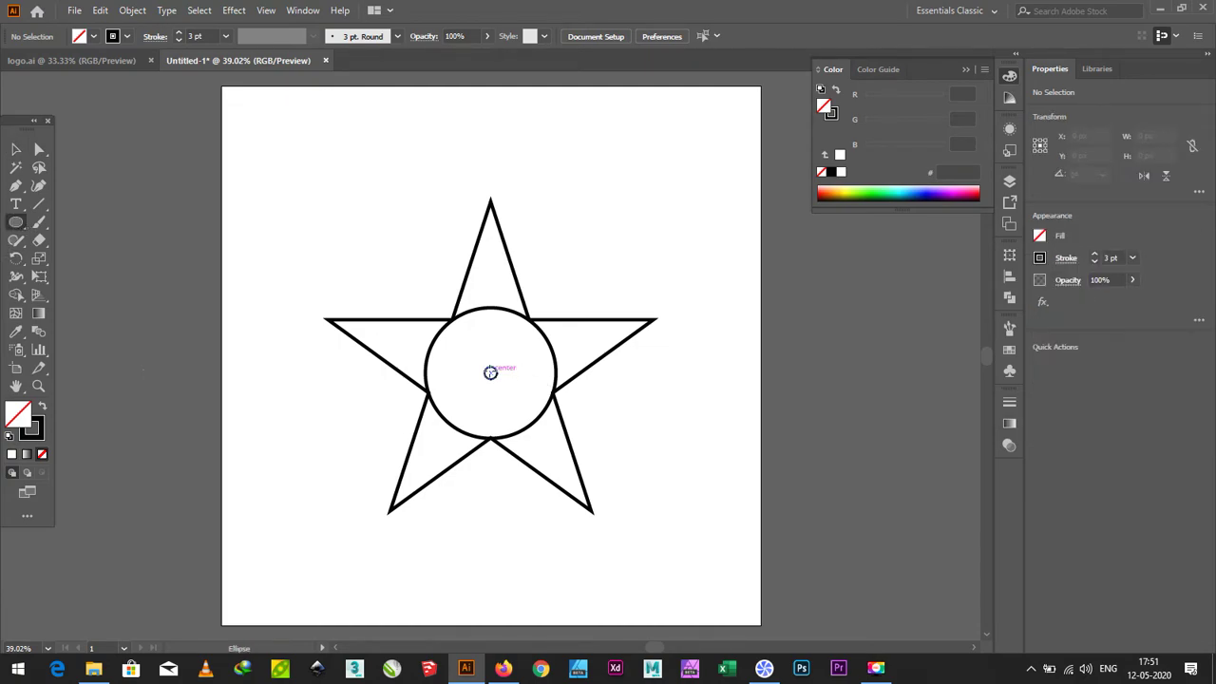
left_click_drag(490, 373, 636, 548)
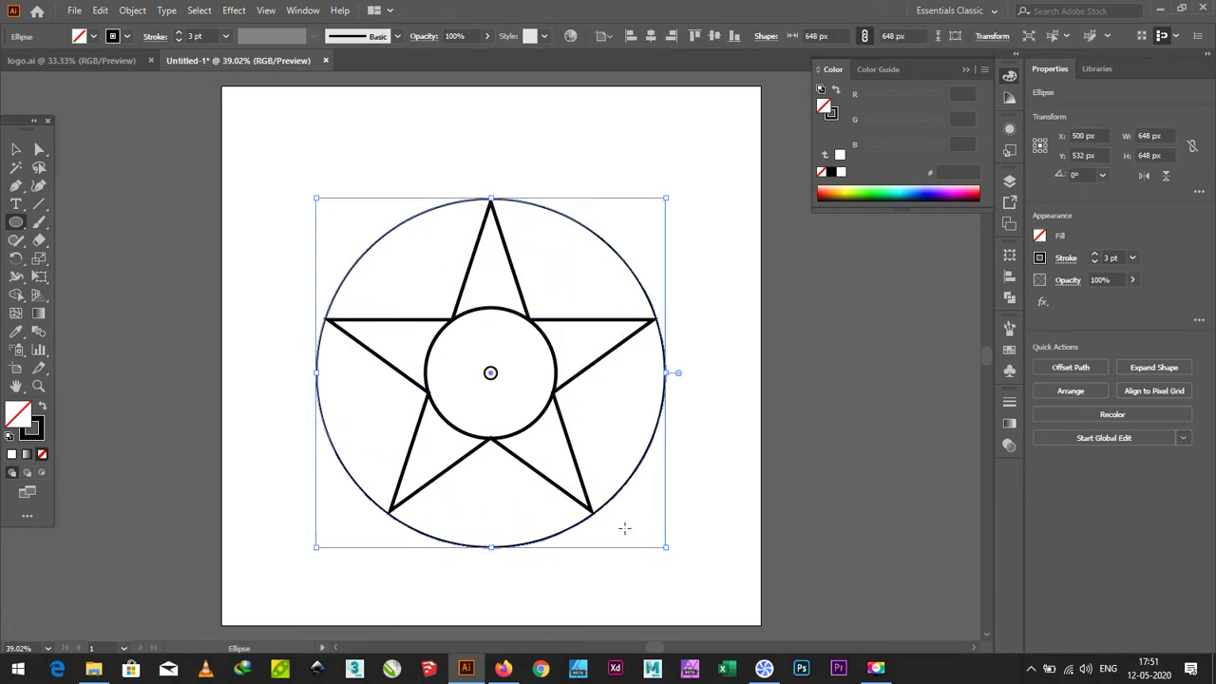
left_click(177, 35)
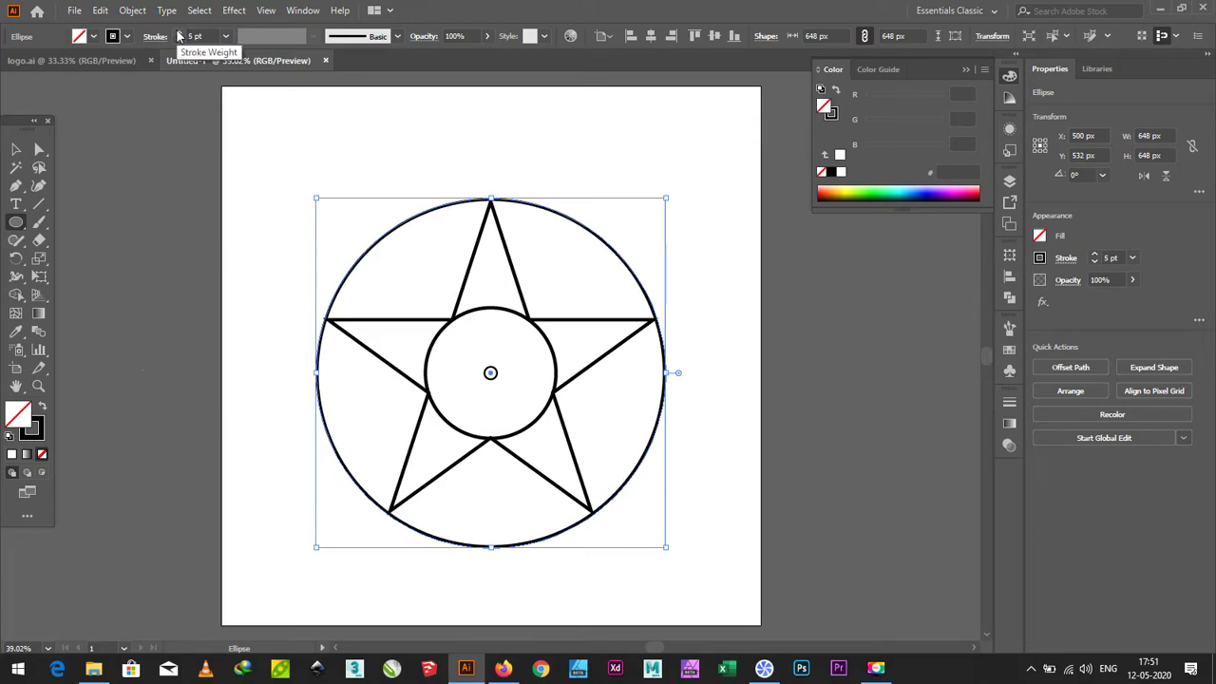
left_click(178, 35)
left_click(178, 36)
left_click(15, 149)
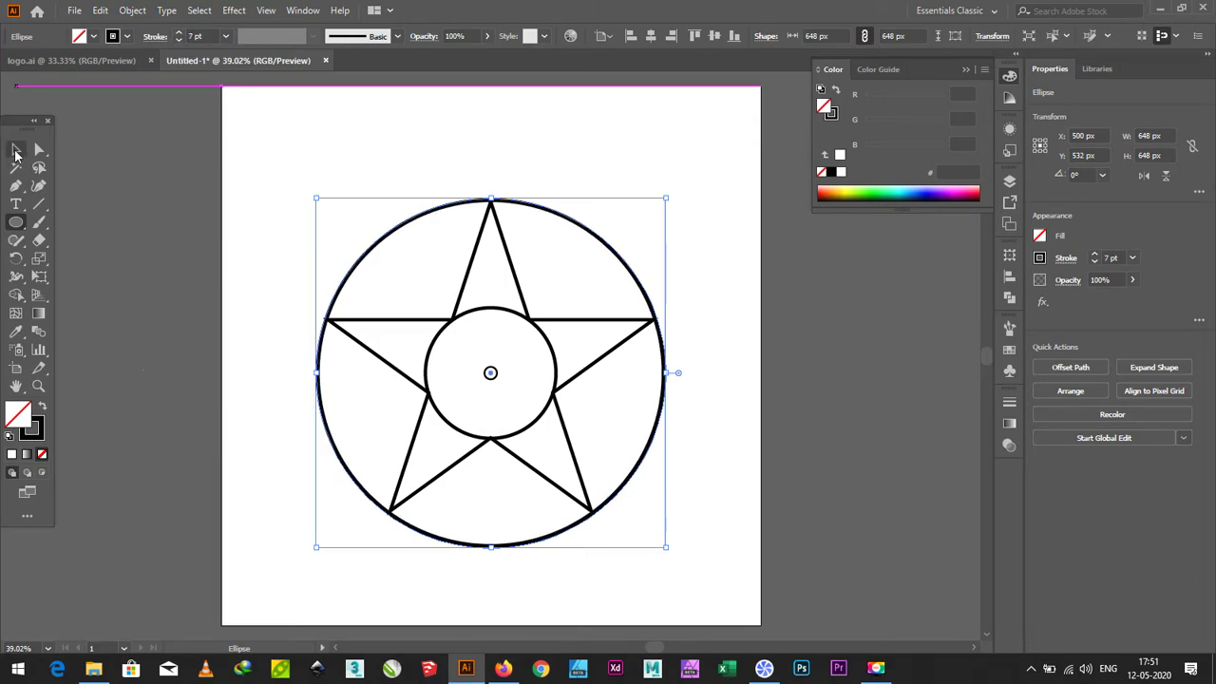
left_click(149, 190)
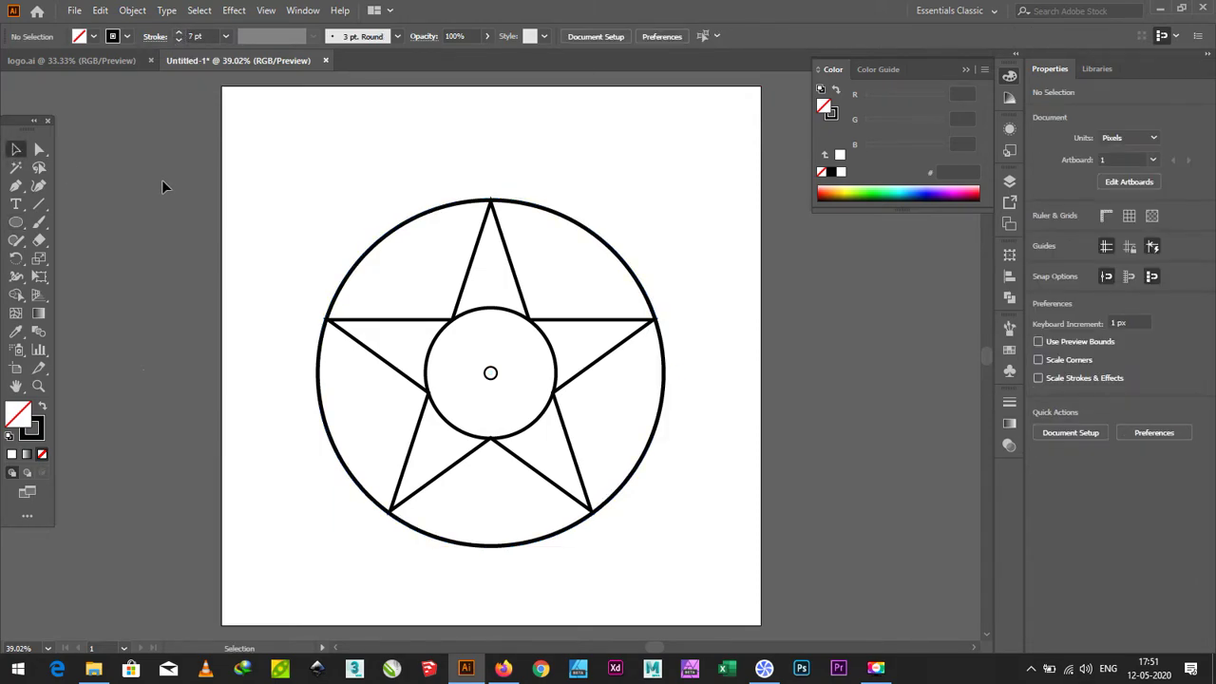
- Pen a short curved 7 pt arc rising from the outer circle's top edge
left_click(15, 186)
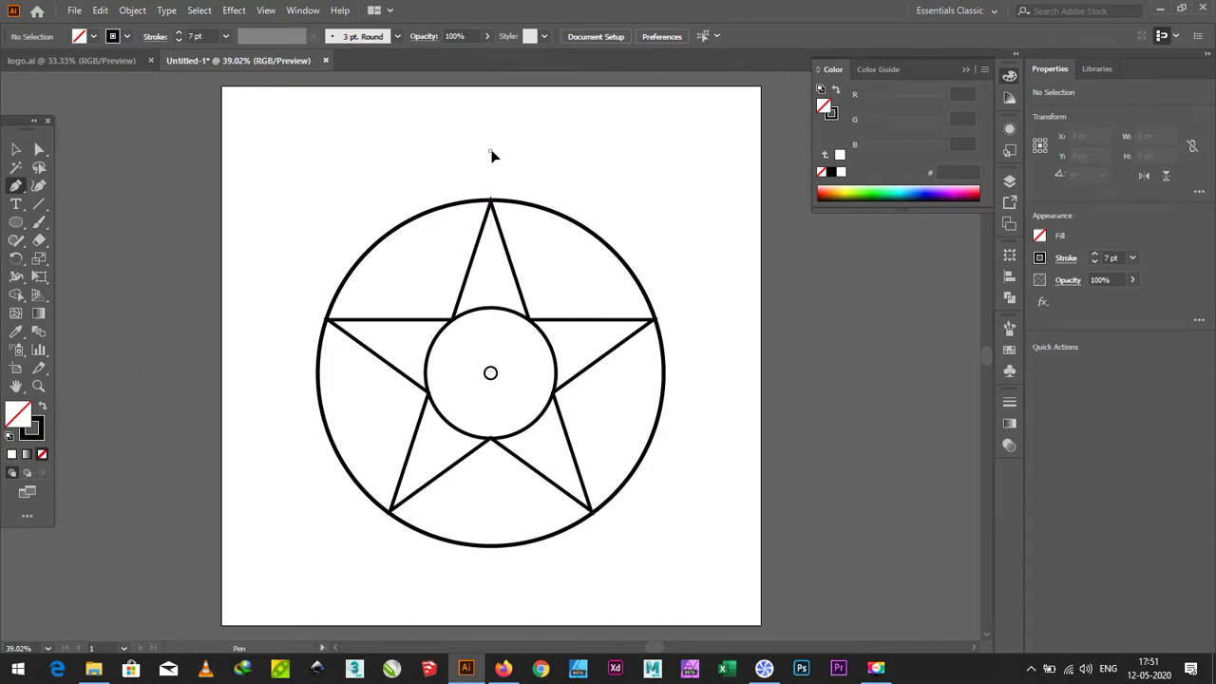
left_click(489, 150)
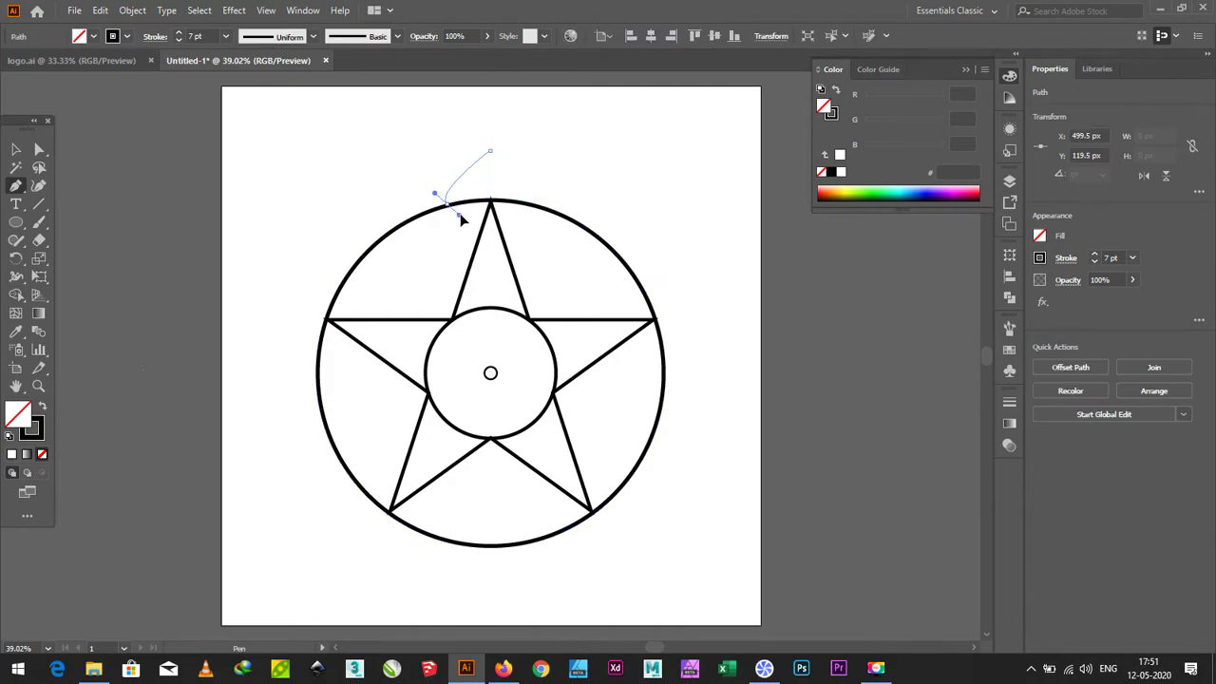
left_click_drag(447, 204, 451, 245)
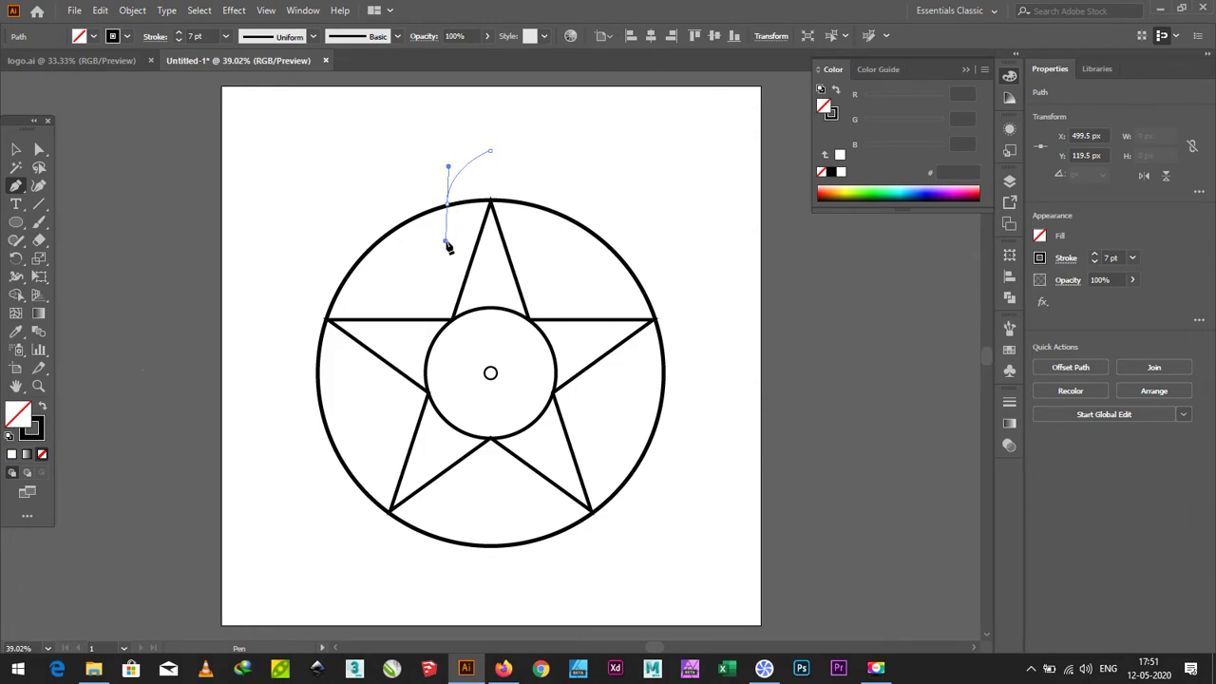
left_click(16, 149)
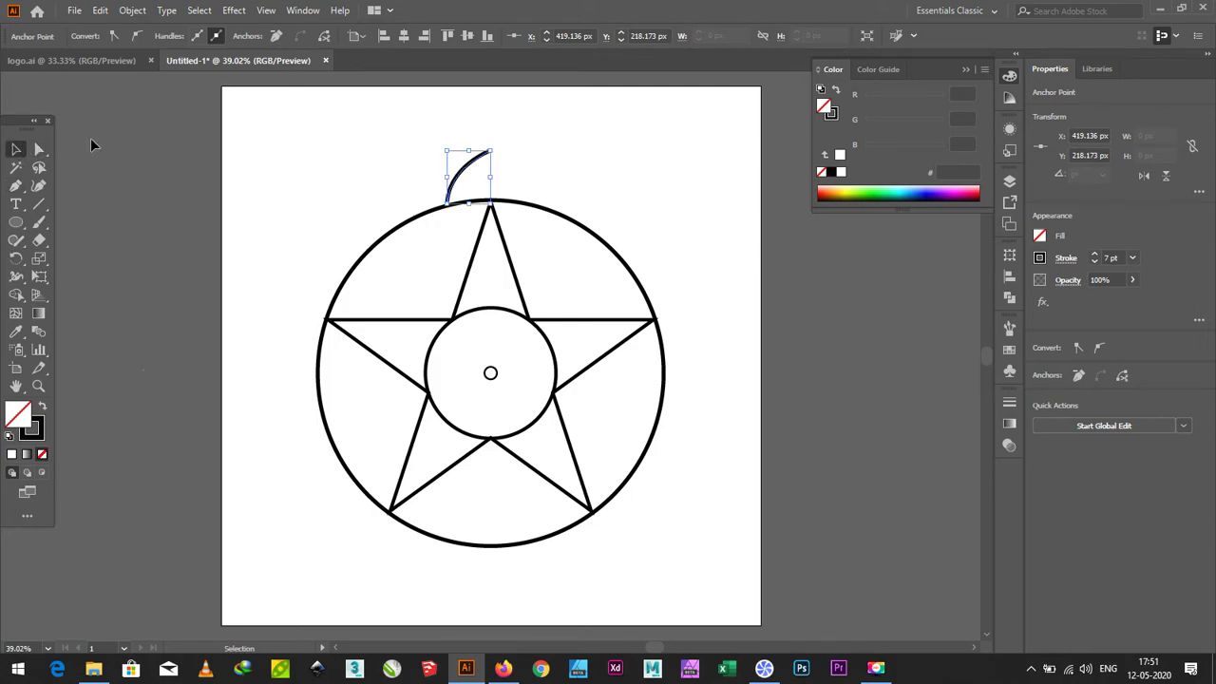
left_click(132, 10)
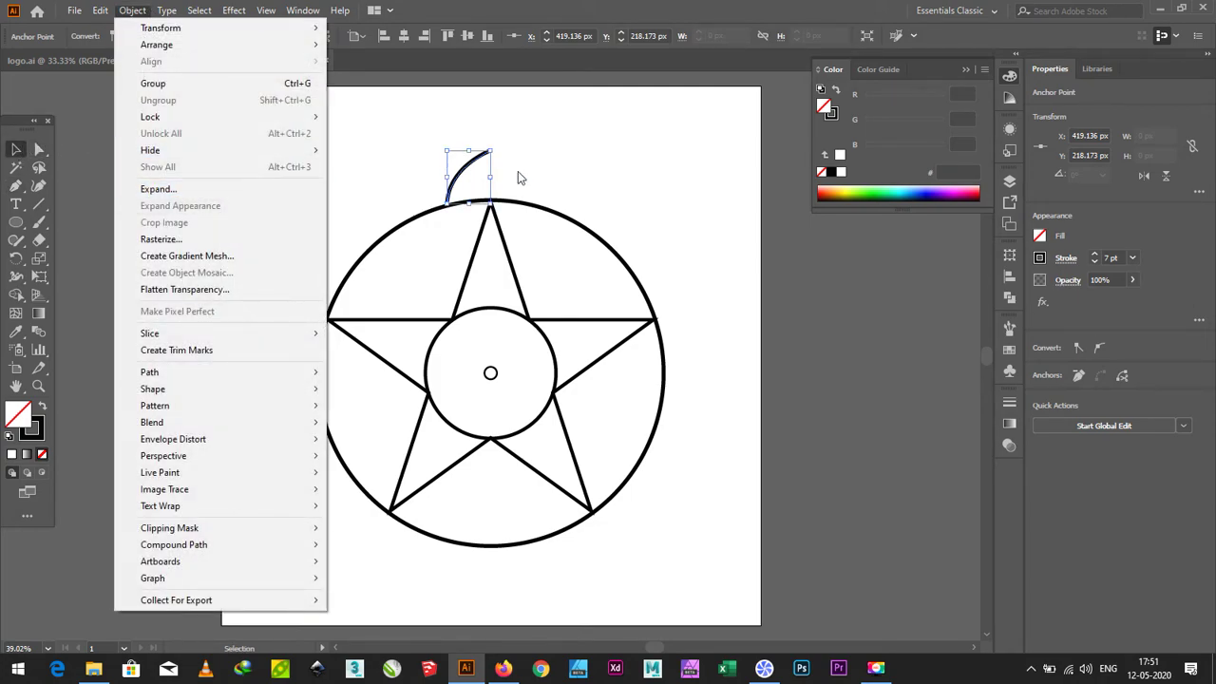
right_click(481, 165)
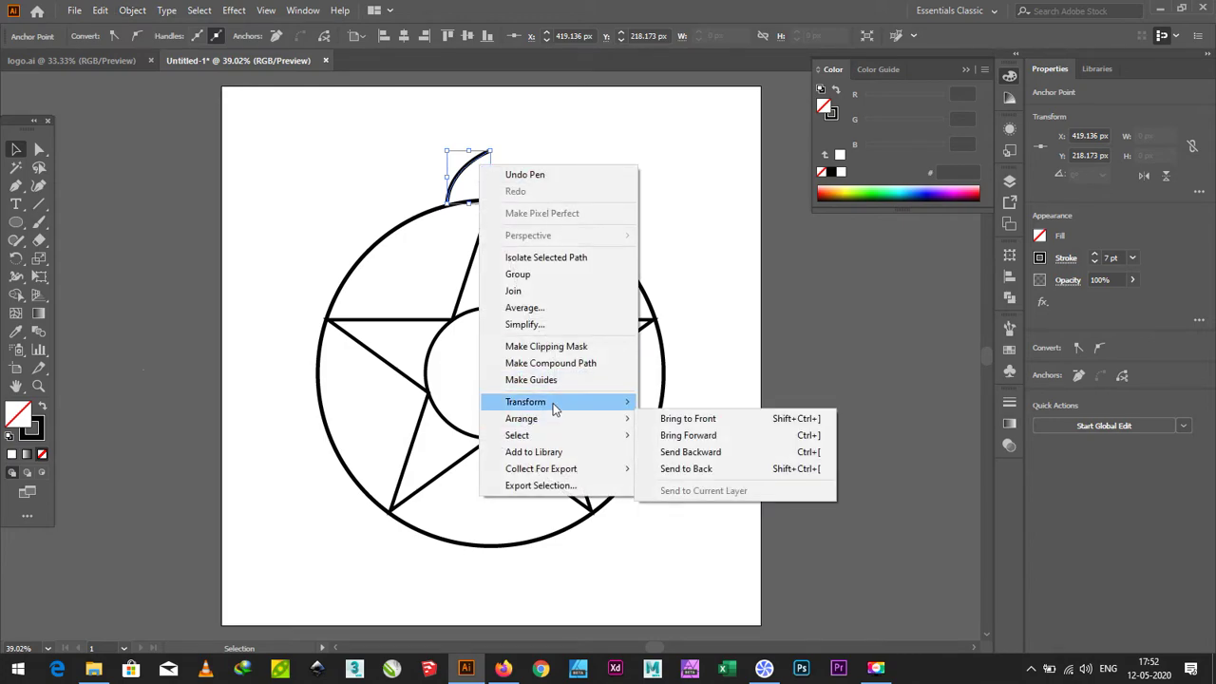
mouse_move(526, 402)
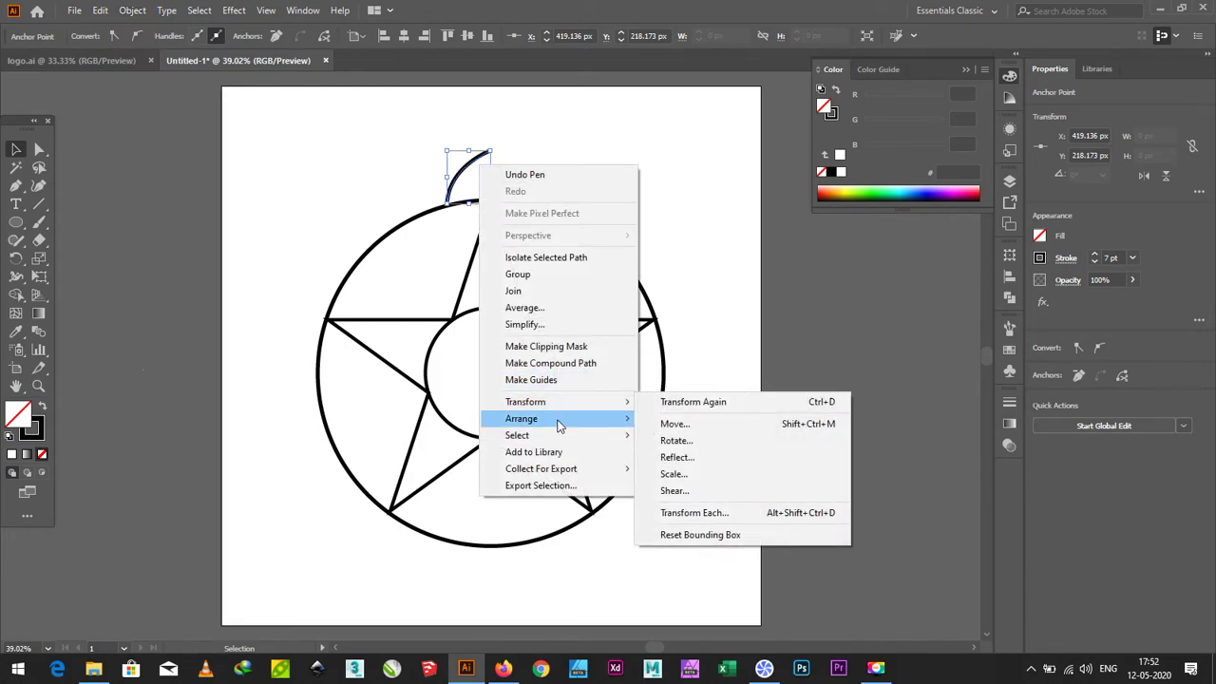
- Preview a horizontal-axis reflection of the arc, then cancel it
left_click(678, 458)
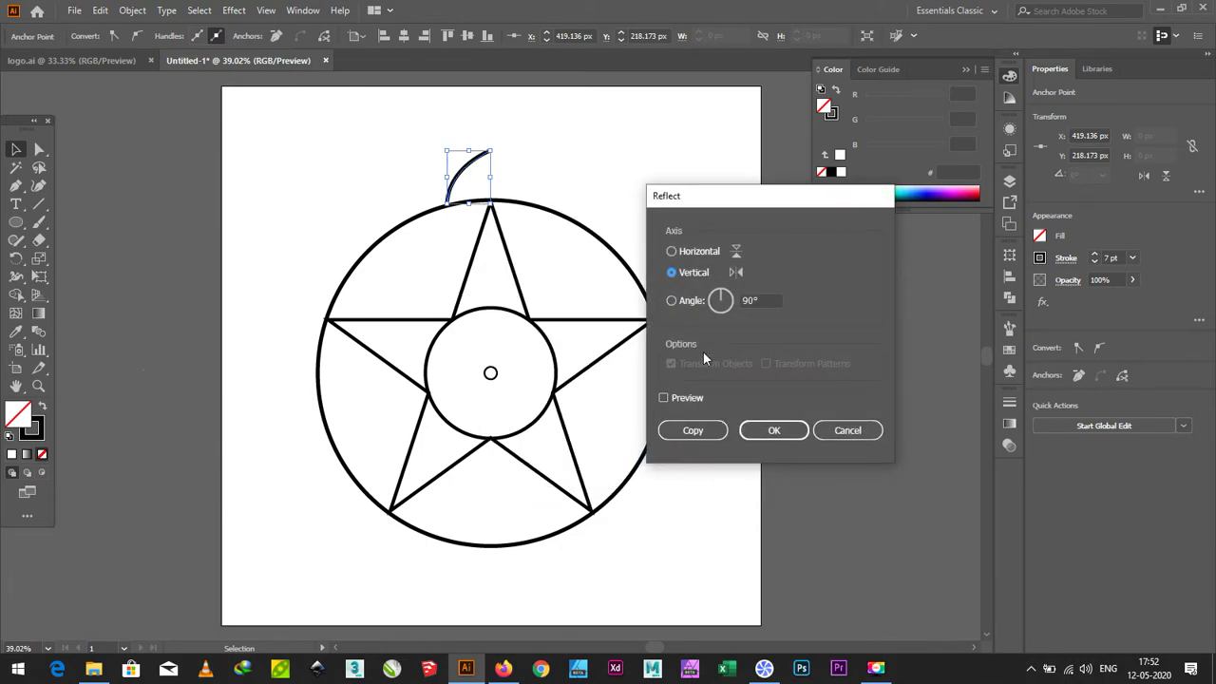
left_click(690, 396)
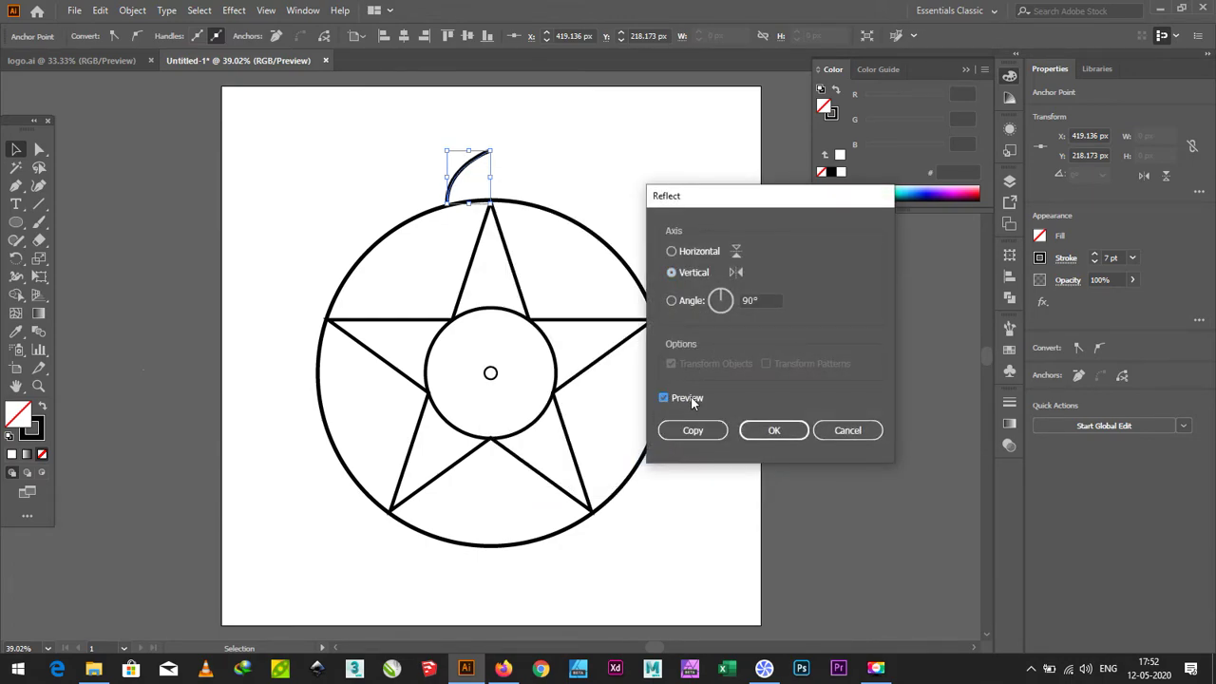
left_click(696, 252)
left_click(834, 433)
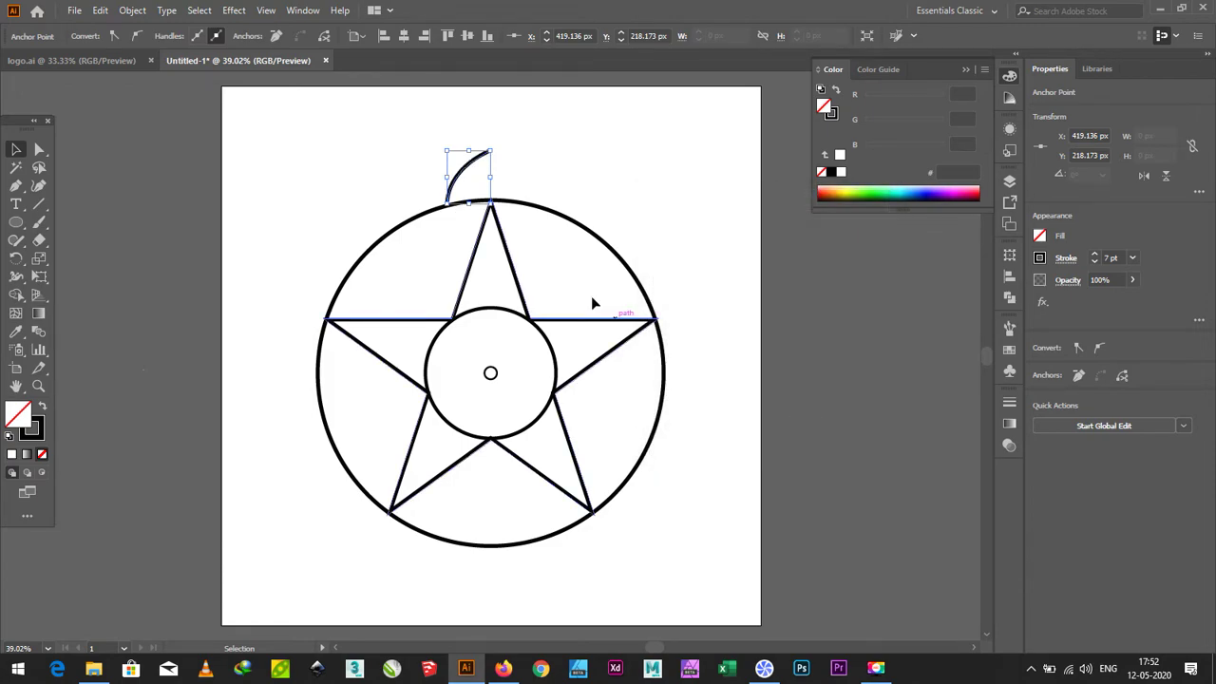
- Expand the arc's stroke into a black filled shape of about 85 × 102 px
left_click(523, 176)
left_click(463, 165)
left_click(132, 10)
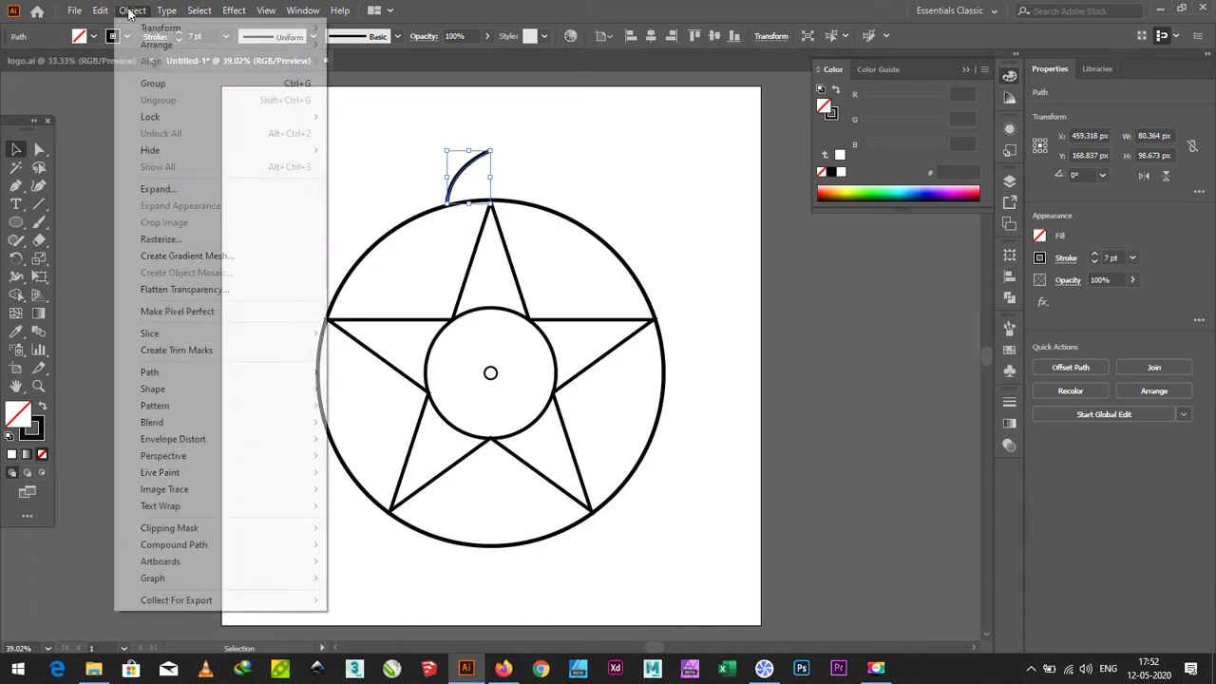
left_click(177, 184)
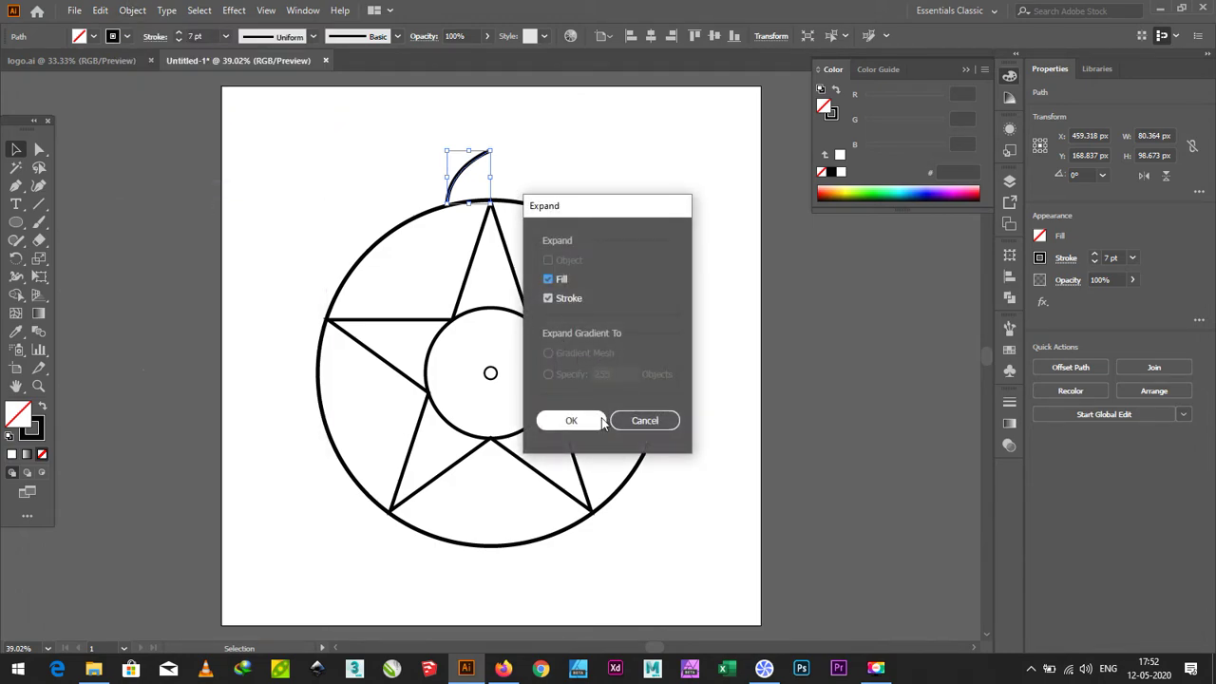
left_click(571, 420)
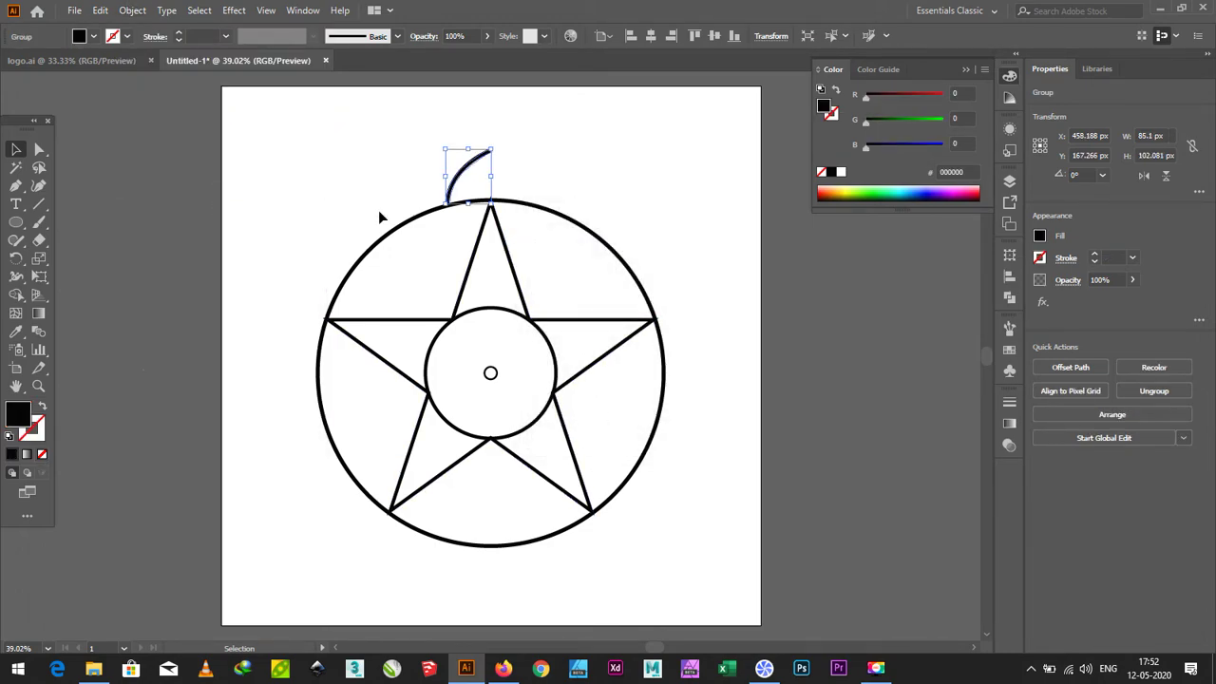
- Add a vertically mirrored copy of the arc, shifted right to form a pointed arch
right_click(464, 185)
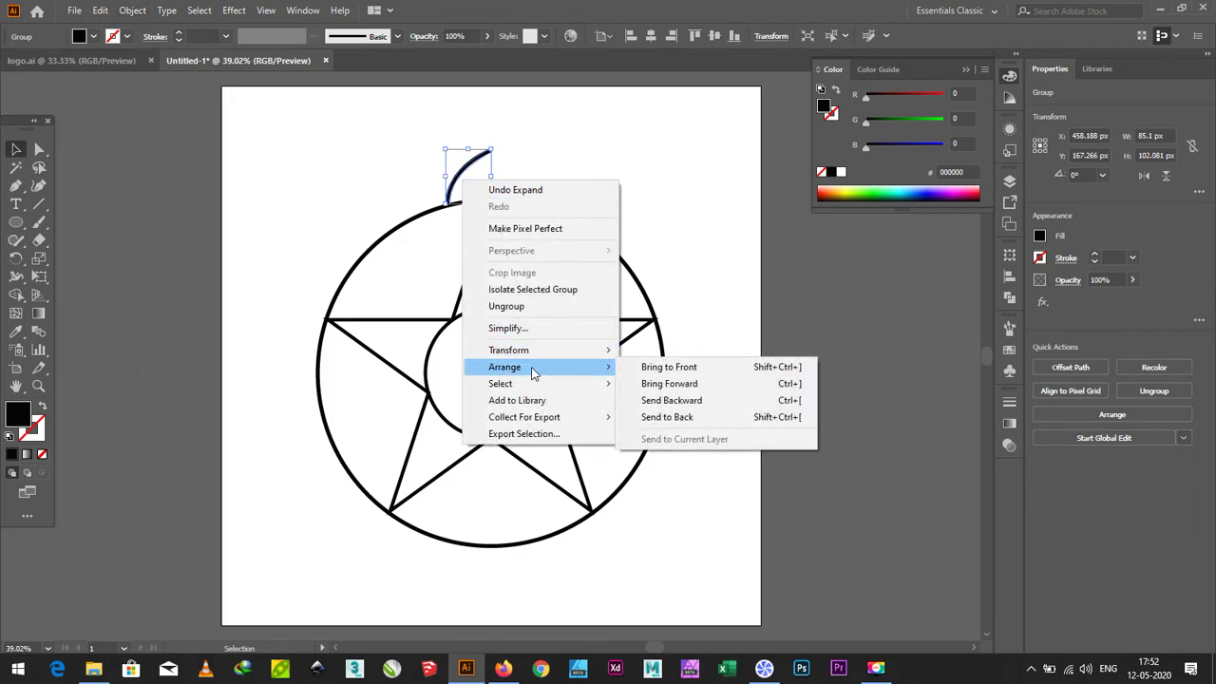
mouse_move(509, 350)
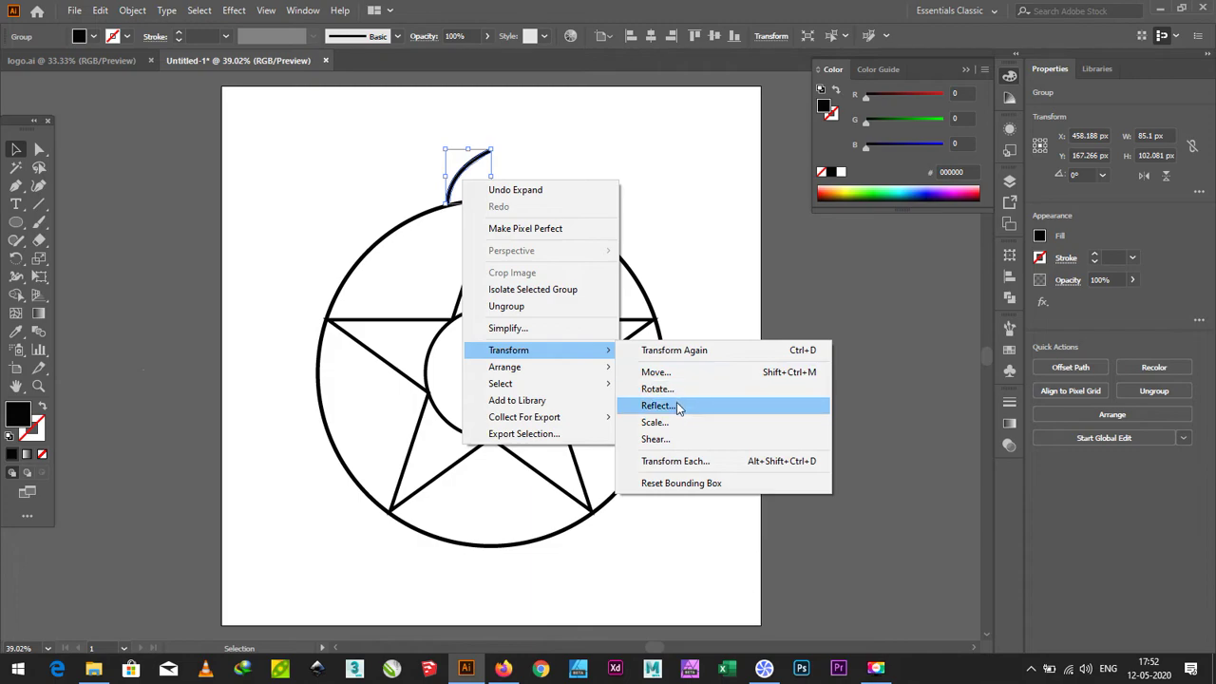
left_click(679, 407)
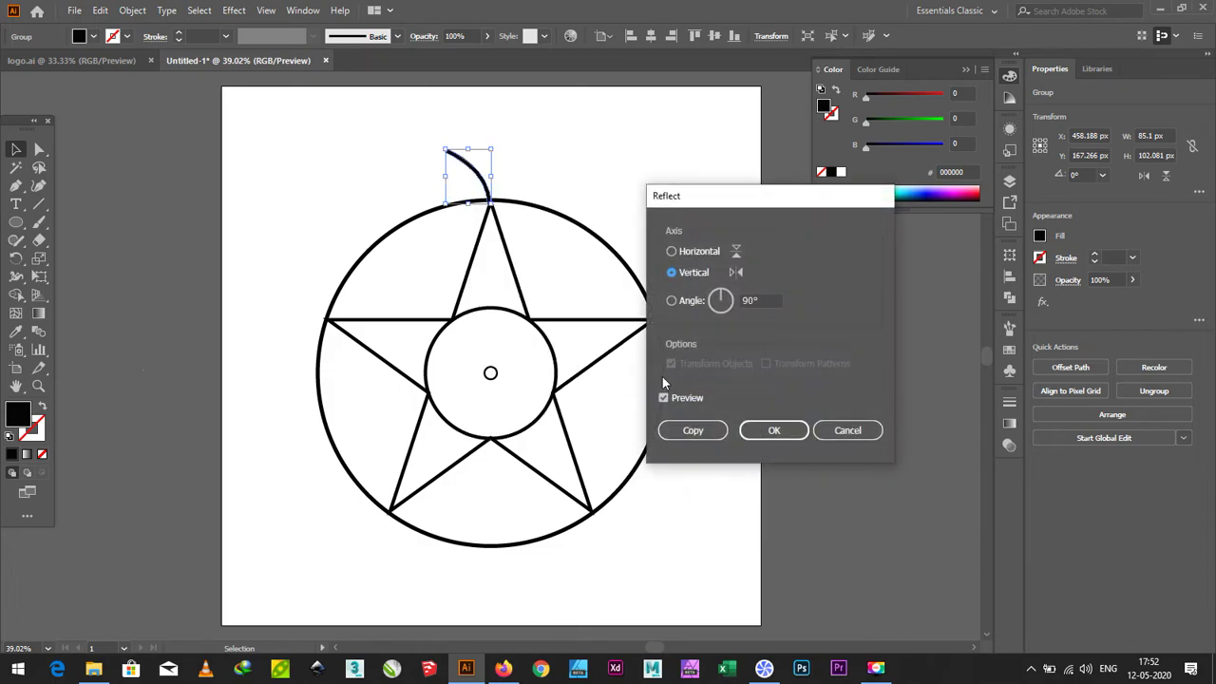
left_click(719, 429)
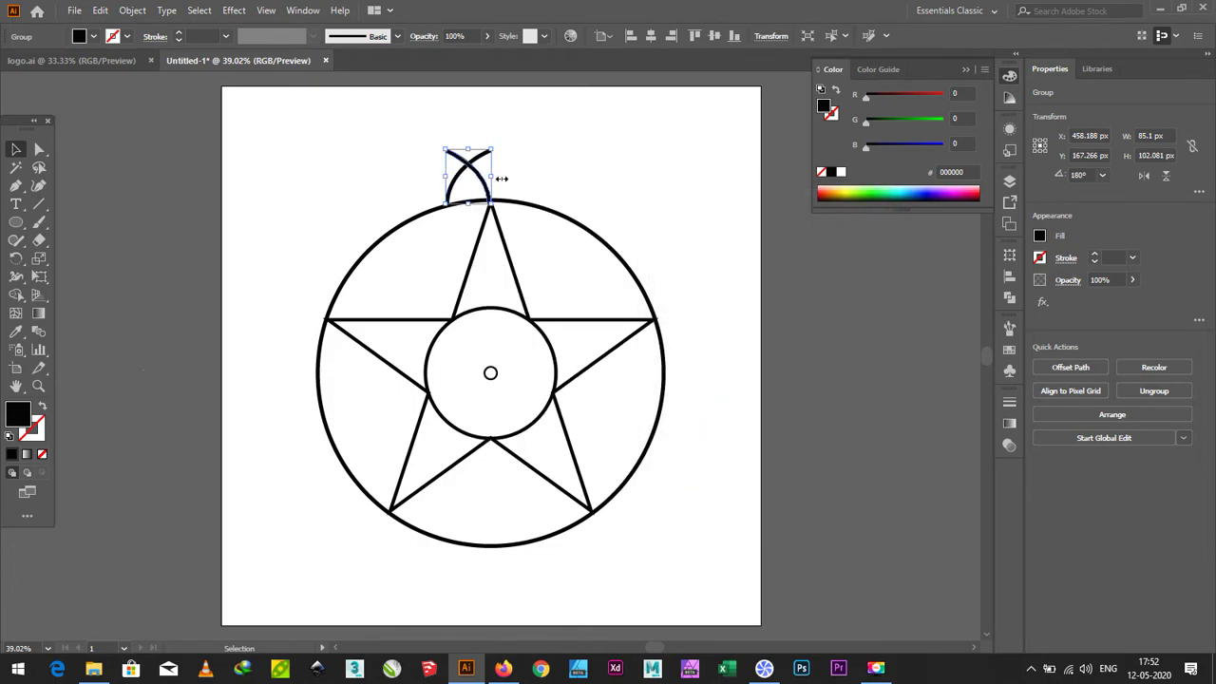
key("shift+Right")
key("shift+Right")
key("shift+Right")
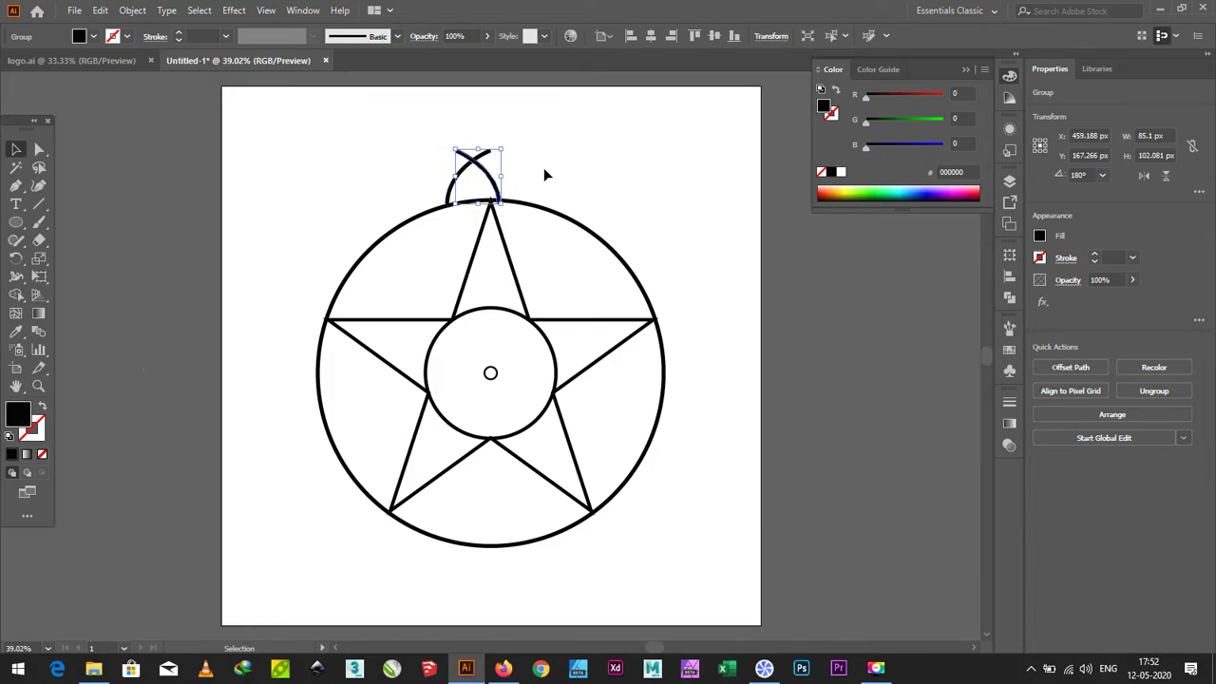
key("shift+Right")
key("shift+Right")
key("shift+Right")
key("shift+Right")
key("shift+Right")
key("shift+Right")
key("shift+Right")
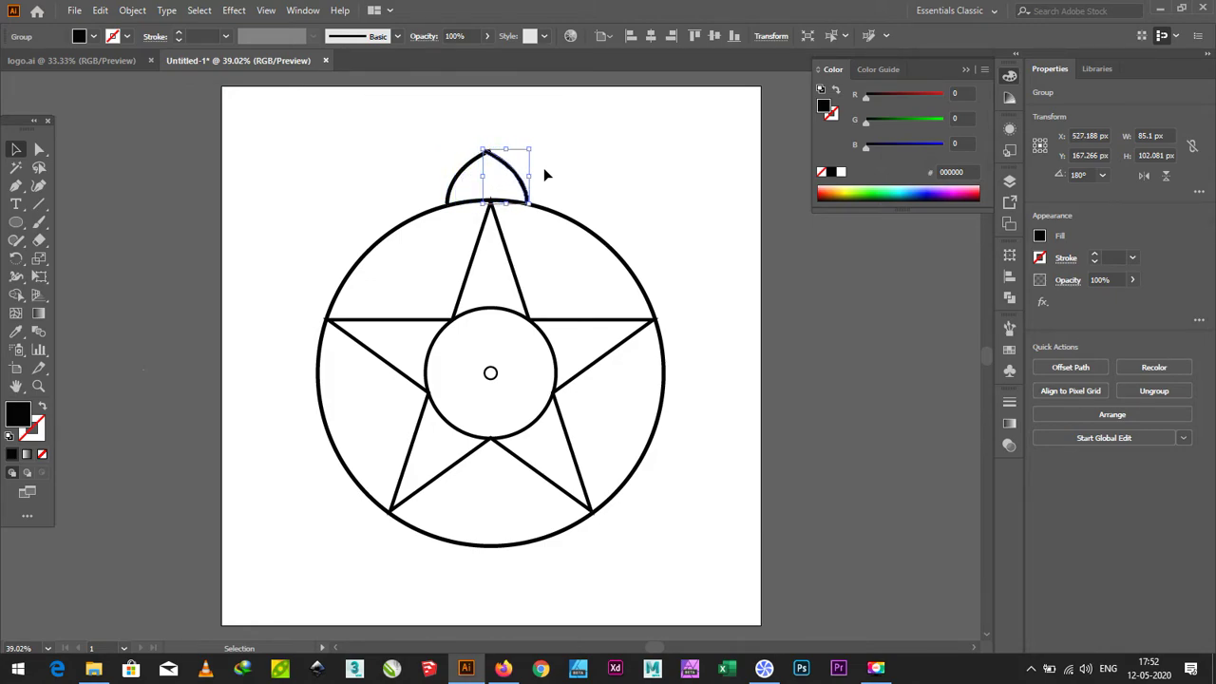
key("shift+Right")
key("shift+Right")
key("Right")
key("Right")
key("Right")
key("Right")
key("Right")
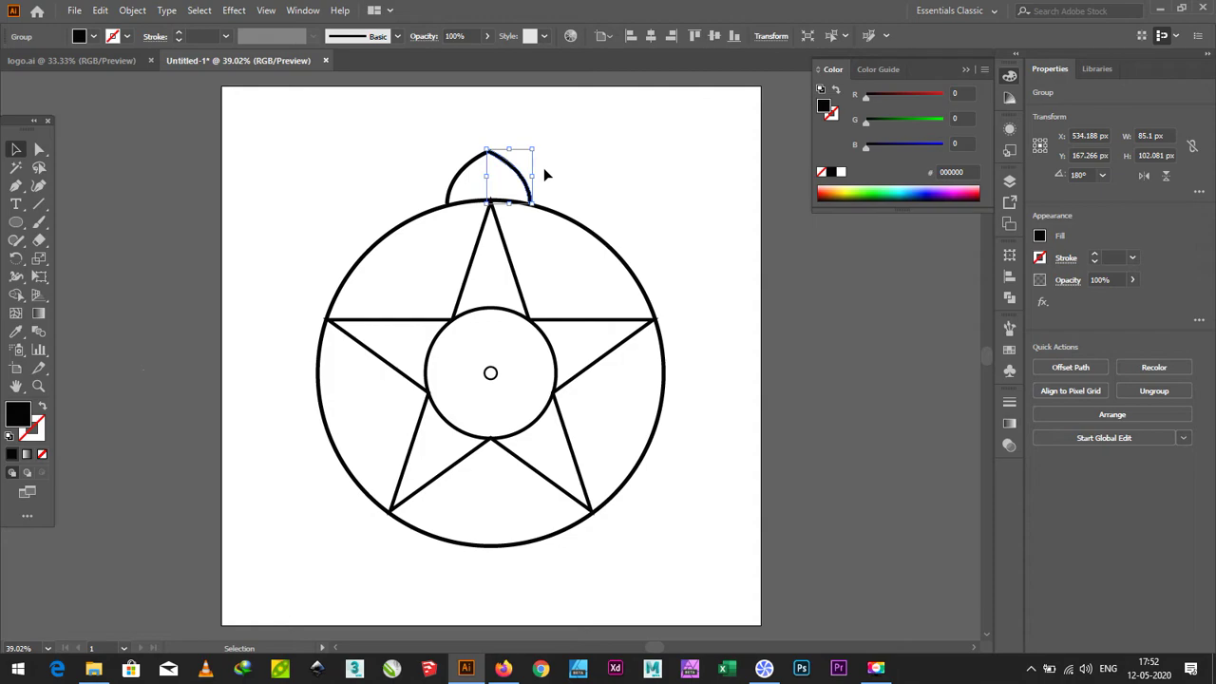
left_click(558, 172)
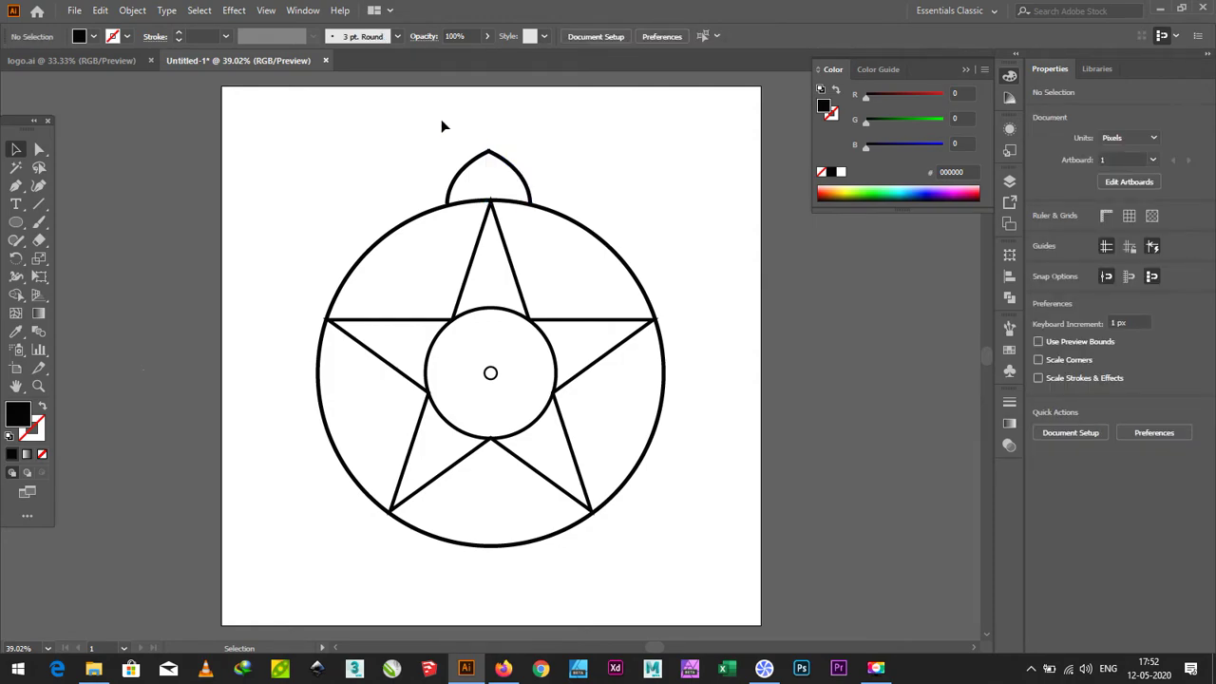
left_click_drag(442, 120, 523, 195)
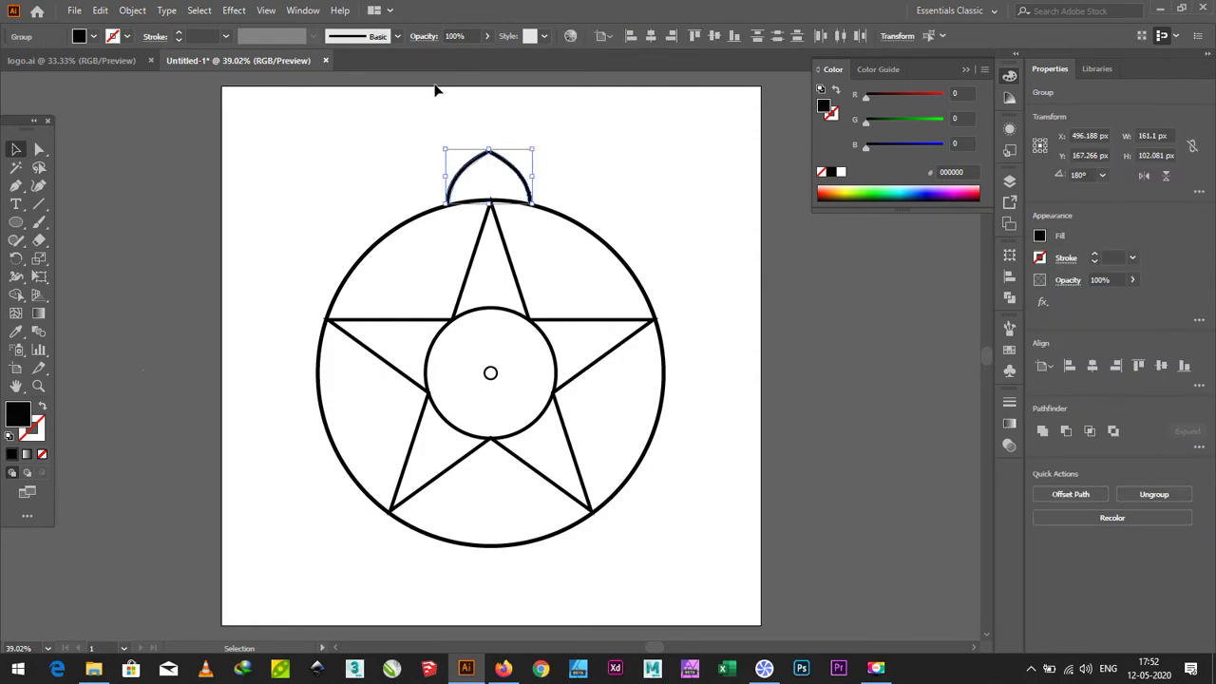
- Try a Pathfinder Unite on the arcs and check the arch by reselecting it
left_click(1045, 430)
left_click(807, 347)
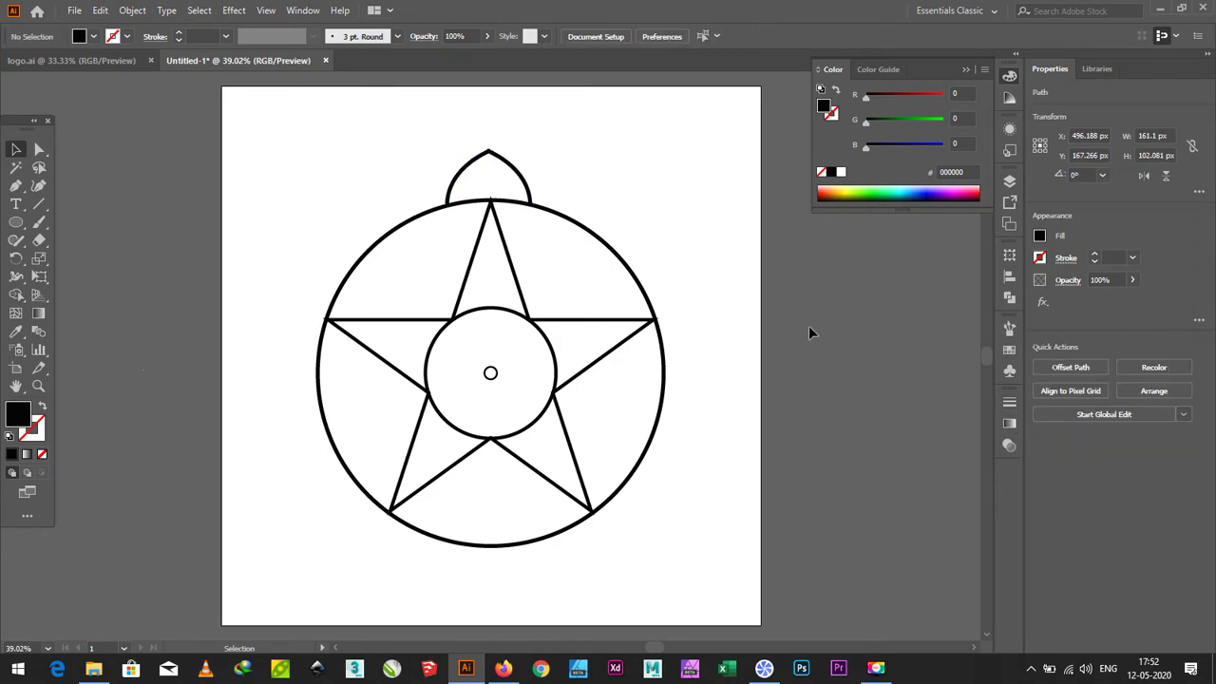
left_click(518, 169)
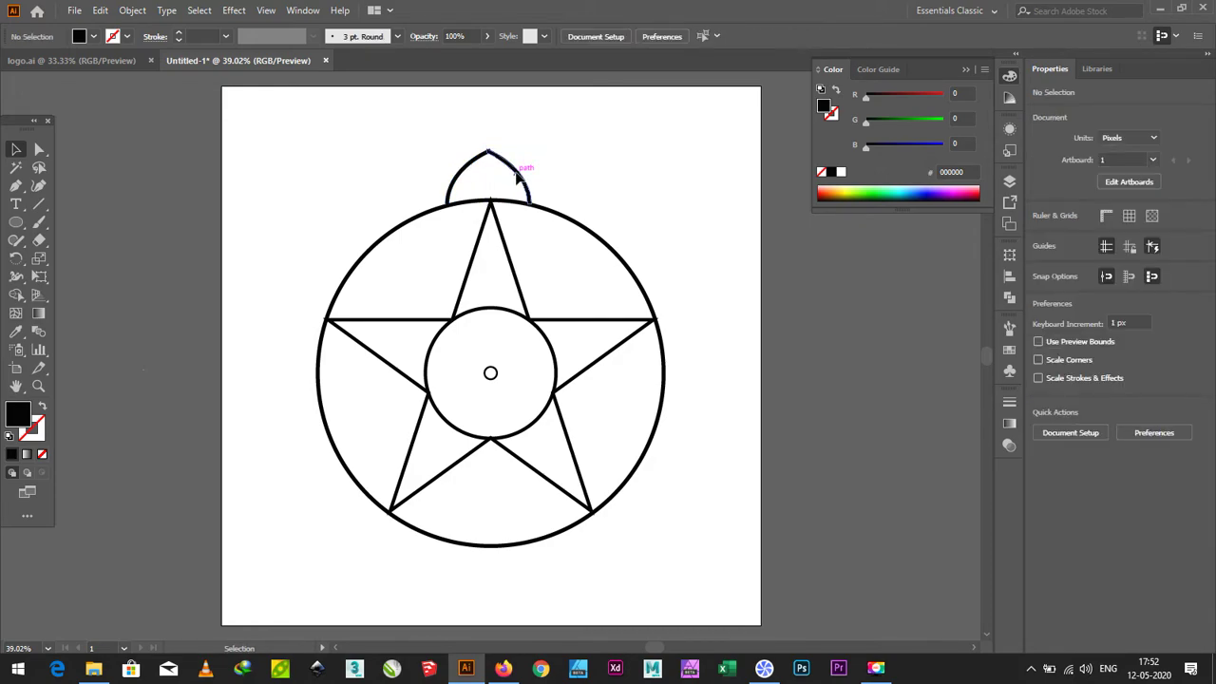
left_click(522, 172)
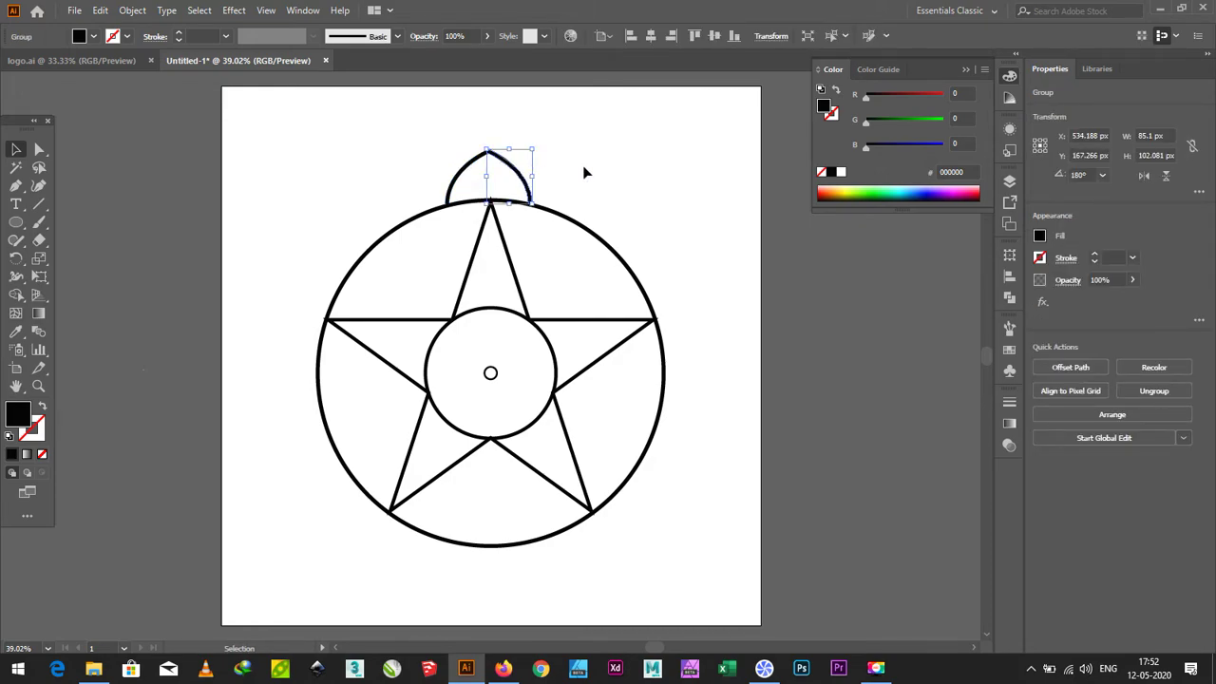
left_click(580, 173)
left_click(530, 173)
left_click(574, 185)
- Unite both arch halves into one pointed path of about 162 × 102 px
left_click_drag(460, 127, 496, 164)
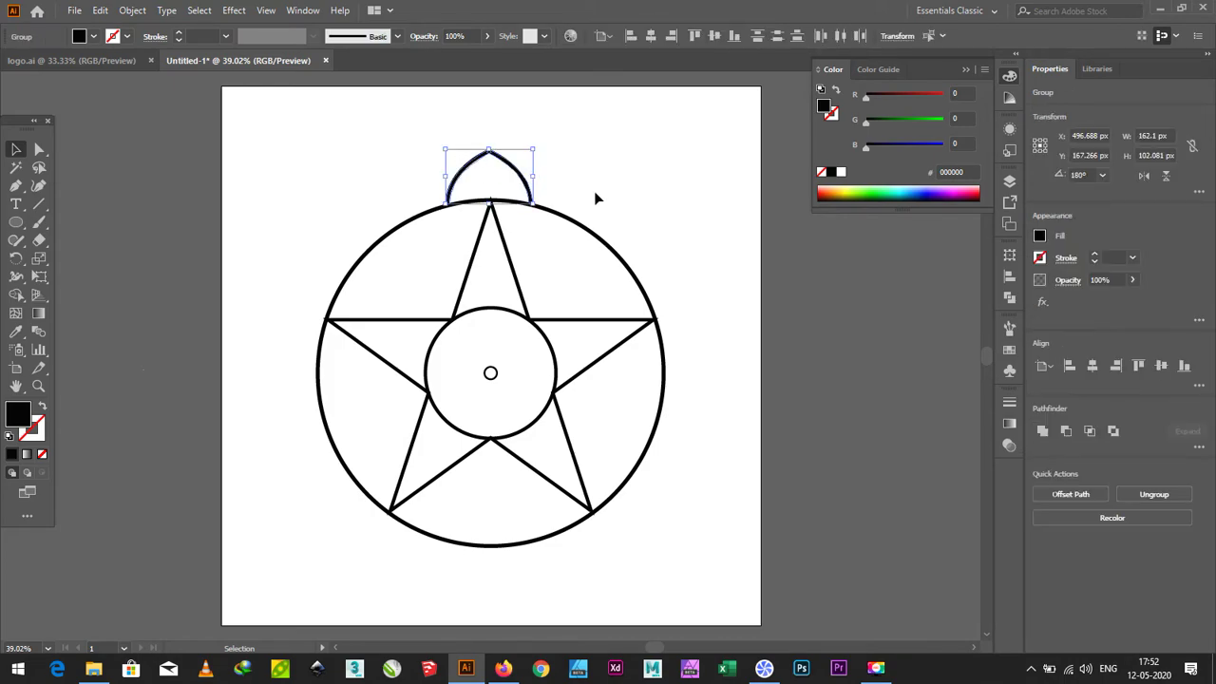
left_click(1041, 432)
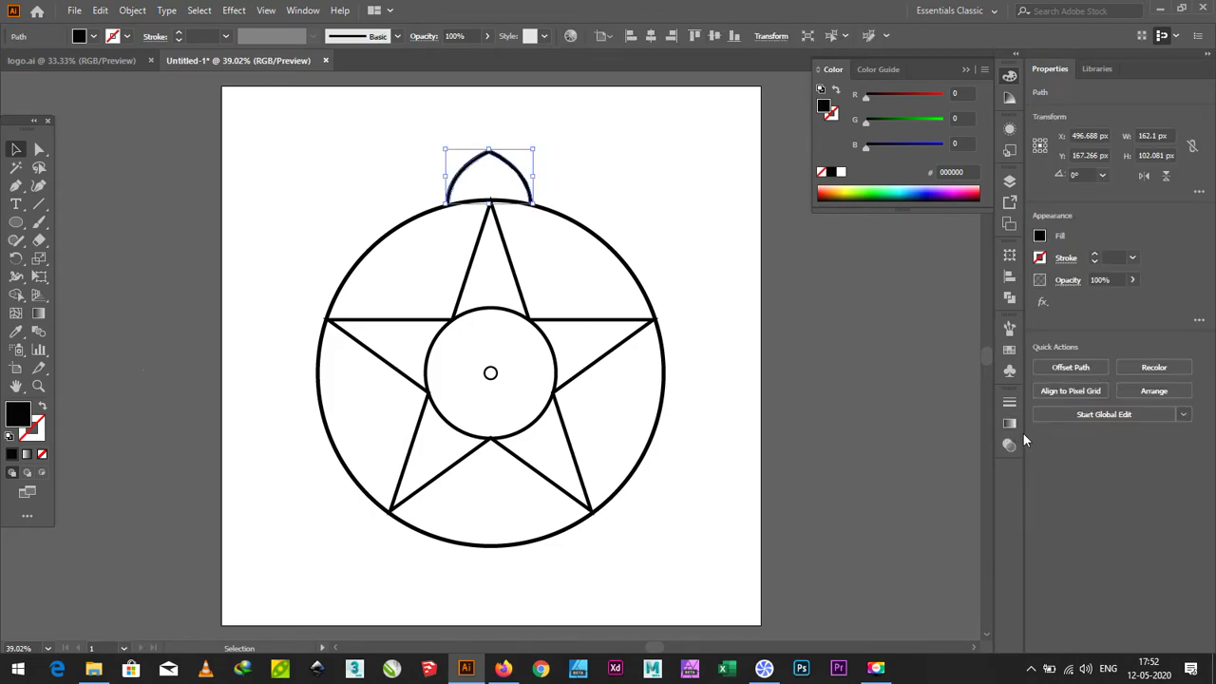
left_click(765, 316)
left_click(526, 173)
left_click(15, 257)
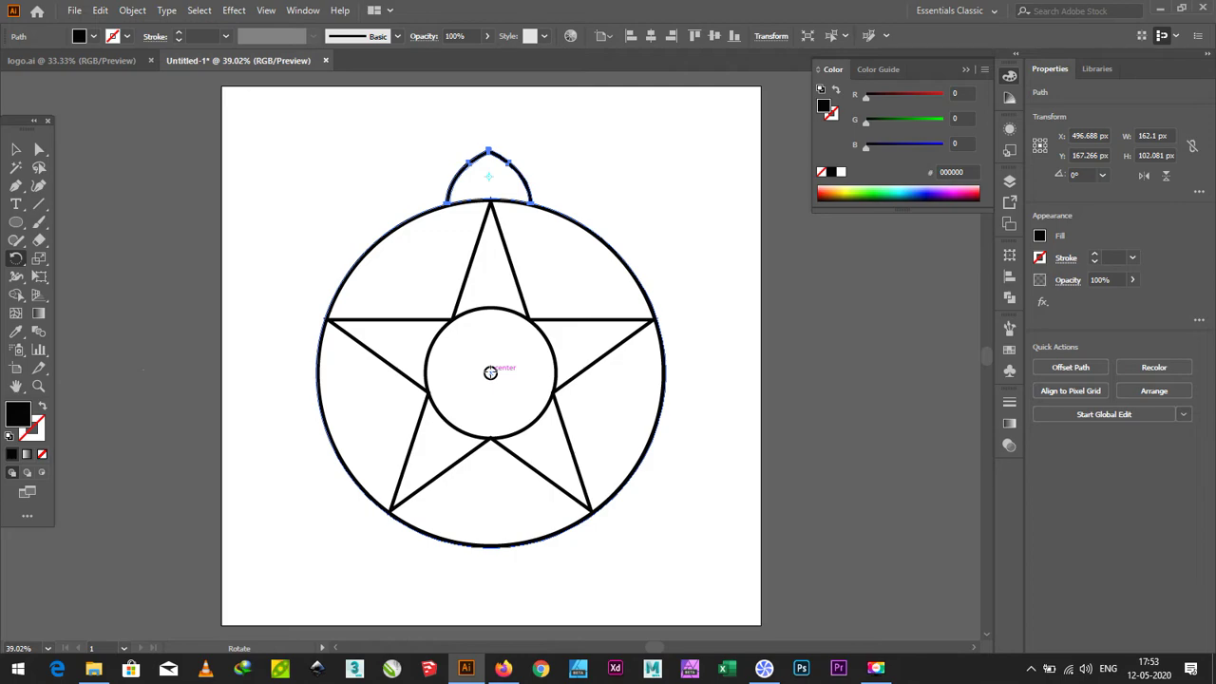
- Rotate-copy the arch 20° around the circle's centre, repeating with Ctrl+D to complete the ring
left_click(491, 372, "alt")
type("20")
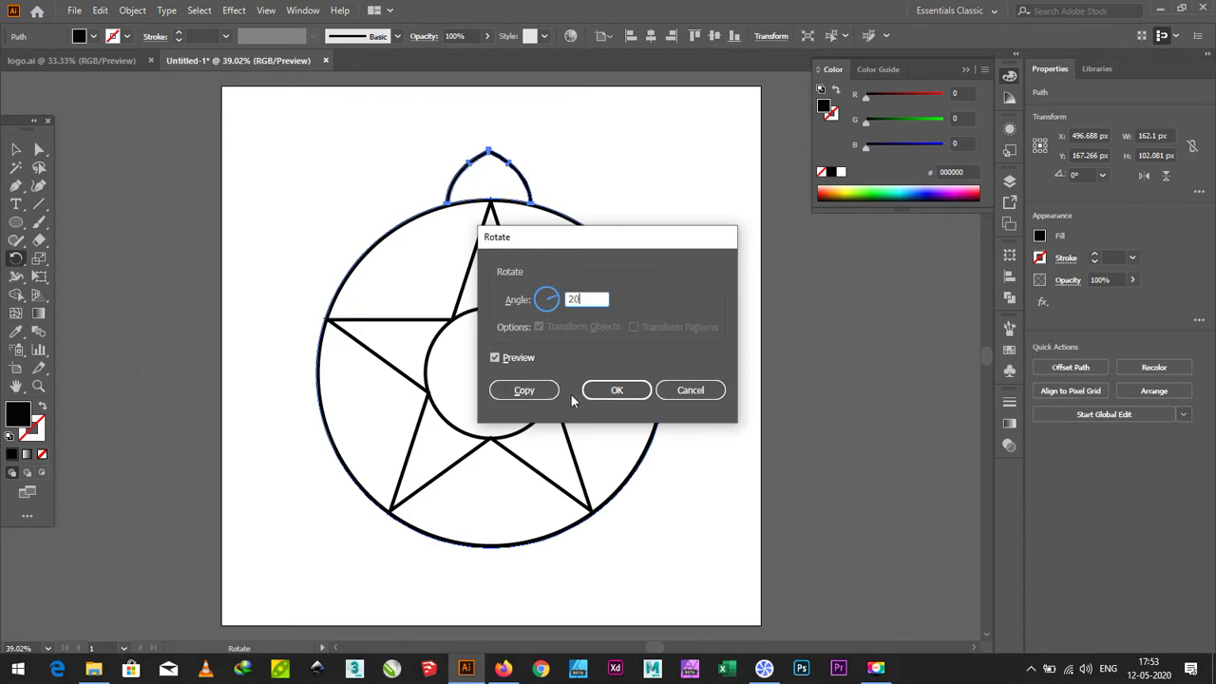
left_click(537, 390)
key("ctrl+d")
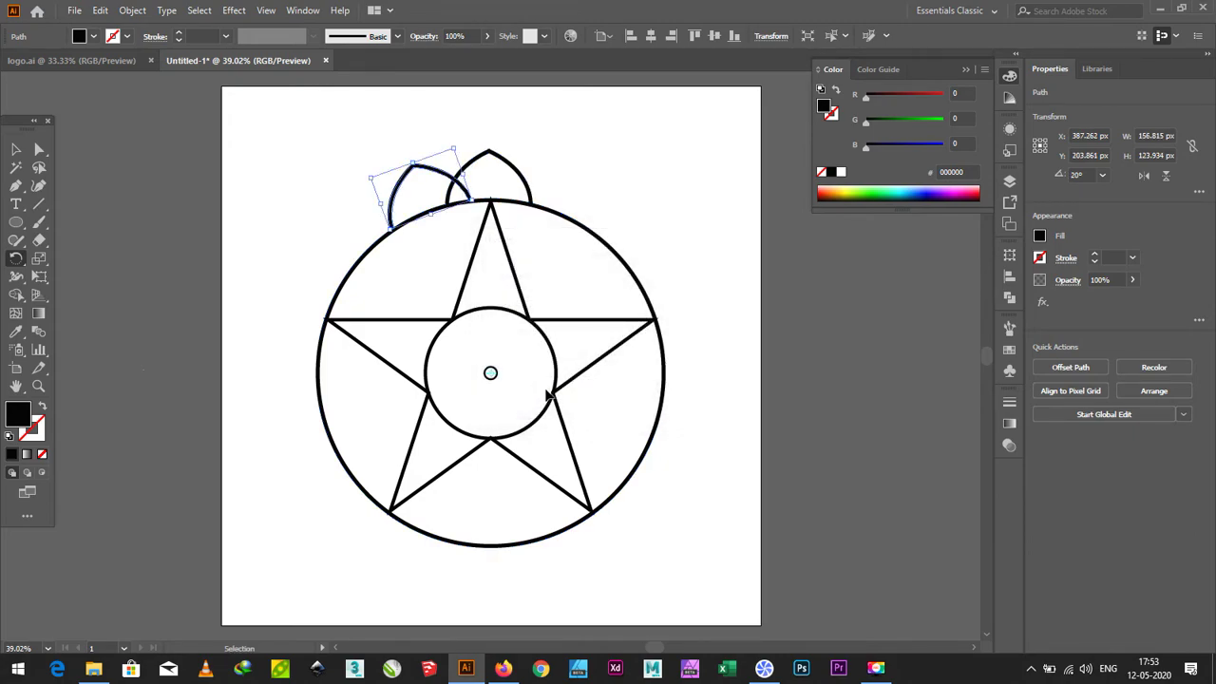
key("ctrl+d")
key("ctrl+d")
key("ctrl+d")
key("ctrl+d")
key("ctrl+d")
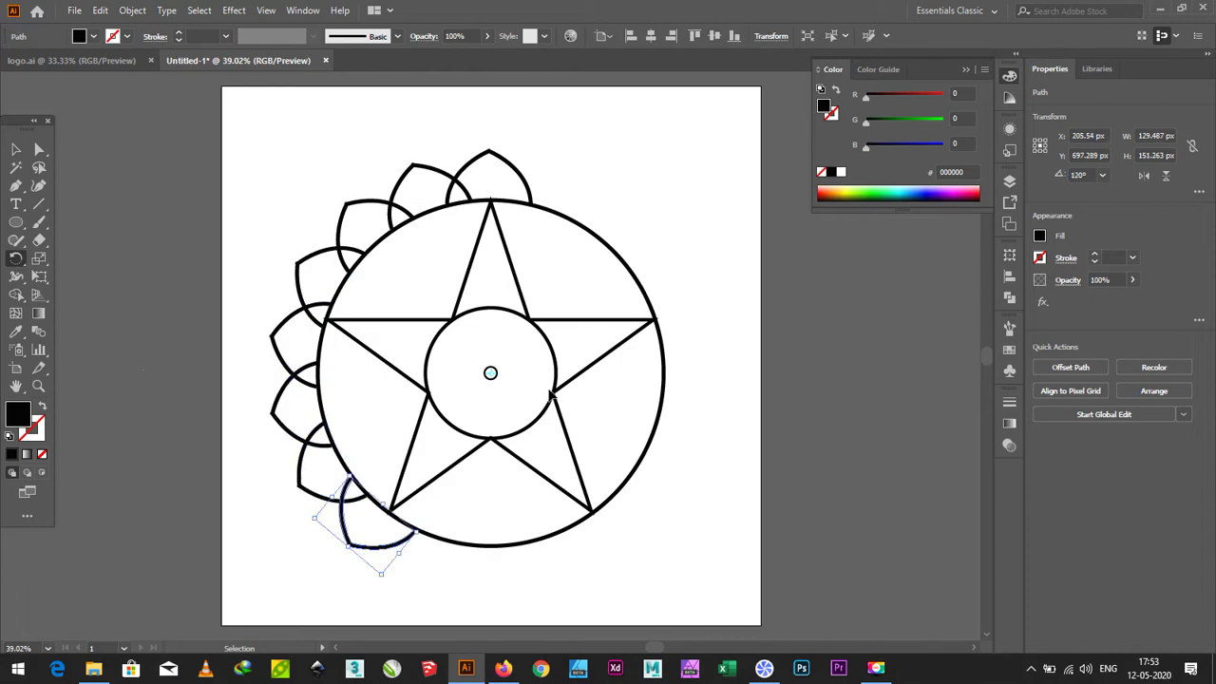
key("ctrl+d")
key("ctrl+d")
key("ctrl+d")
key("ctrl+d")
key("ctrl+d")
key("ctrl+d")
key("ctrl+d")
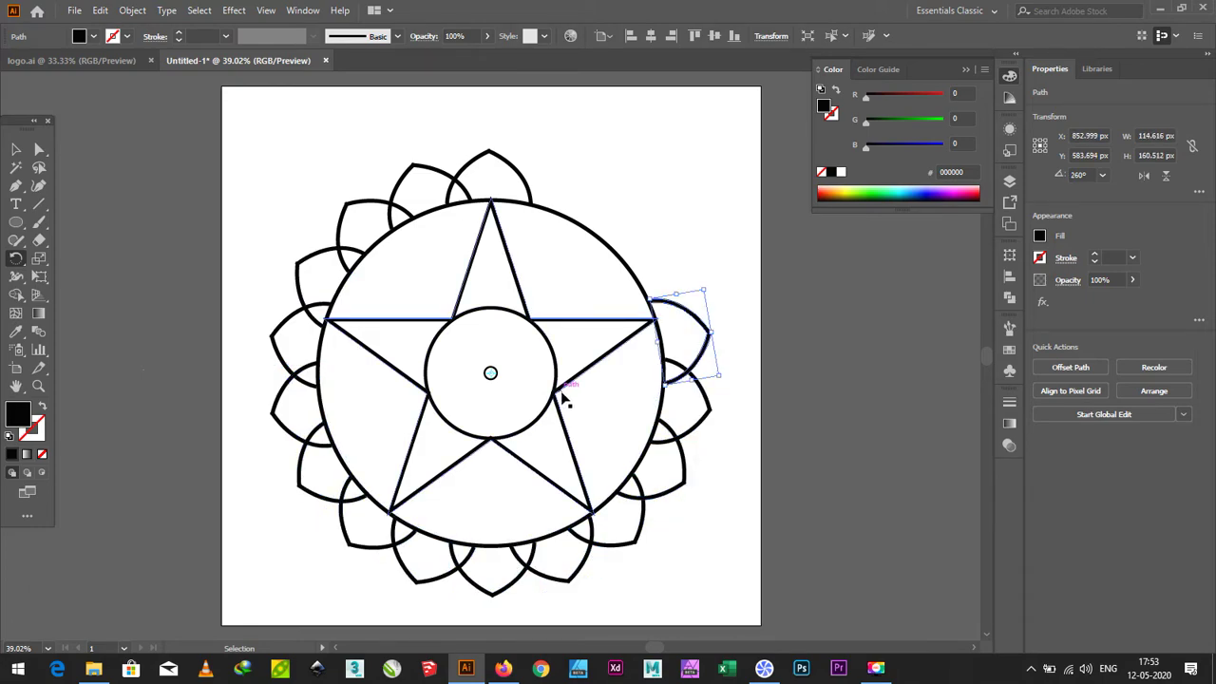
key("ctrl+d")
key("ctrl+d")
key("ctrl+d")
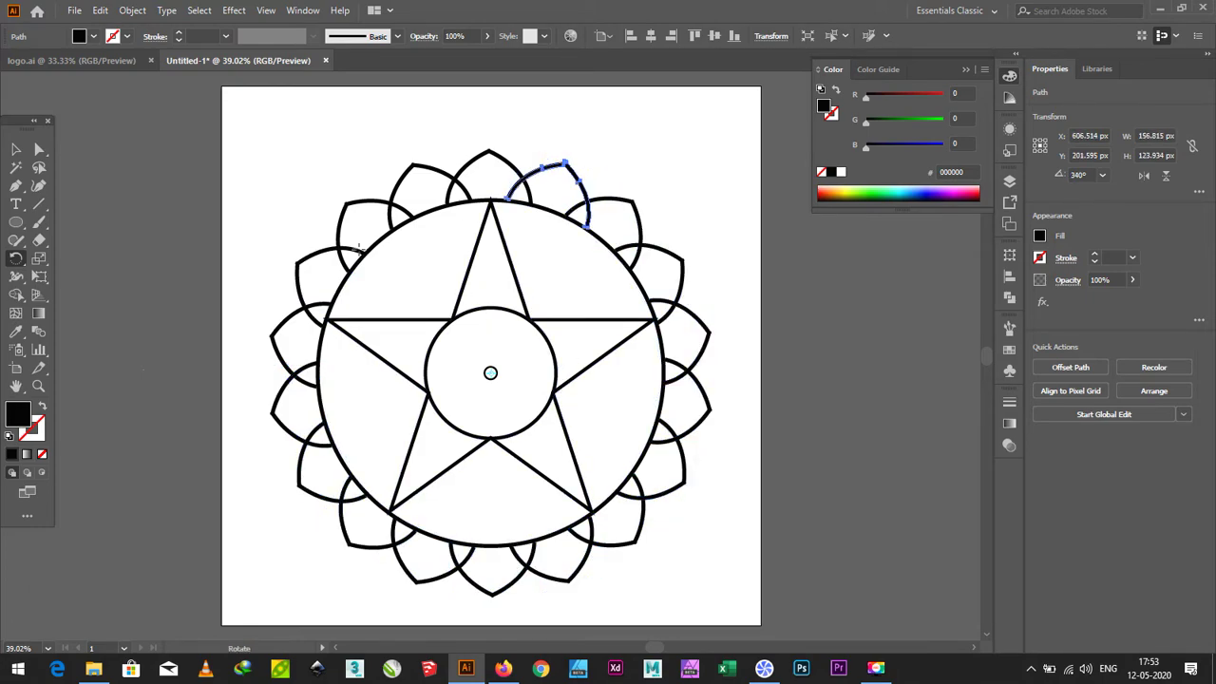
left_click(17, 150)
left_click(177, 212)
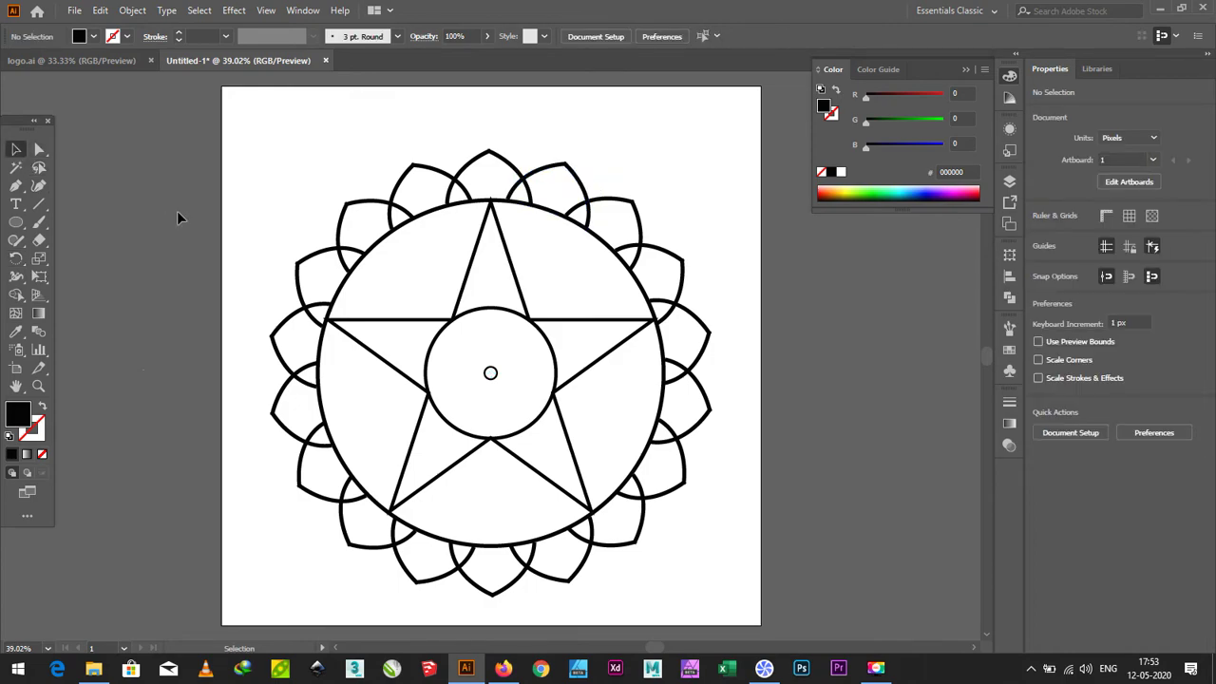
- Draw a vertical line rising straight up from the hub centre
left_click(39, 205)
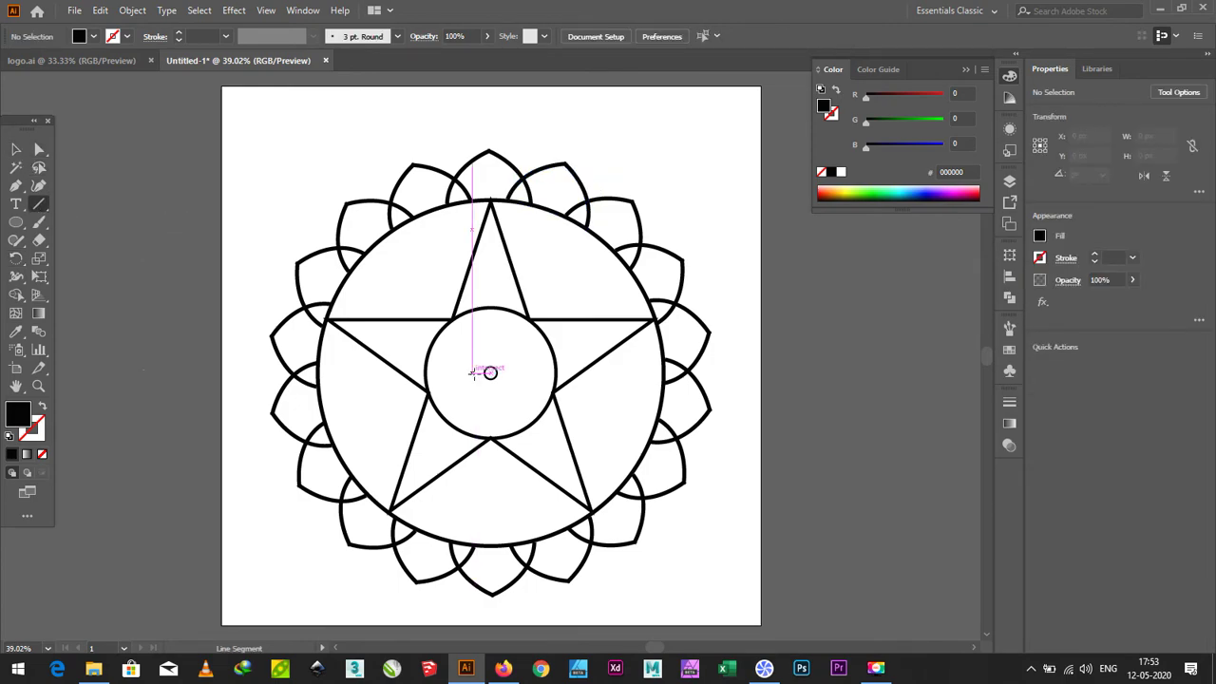
left_click_drag(490, 370, 492, 326)
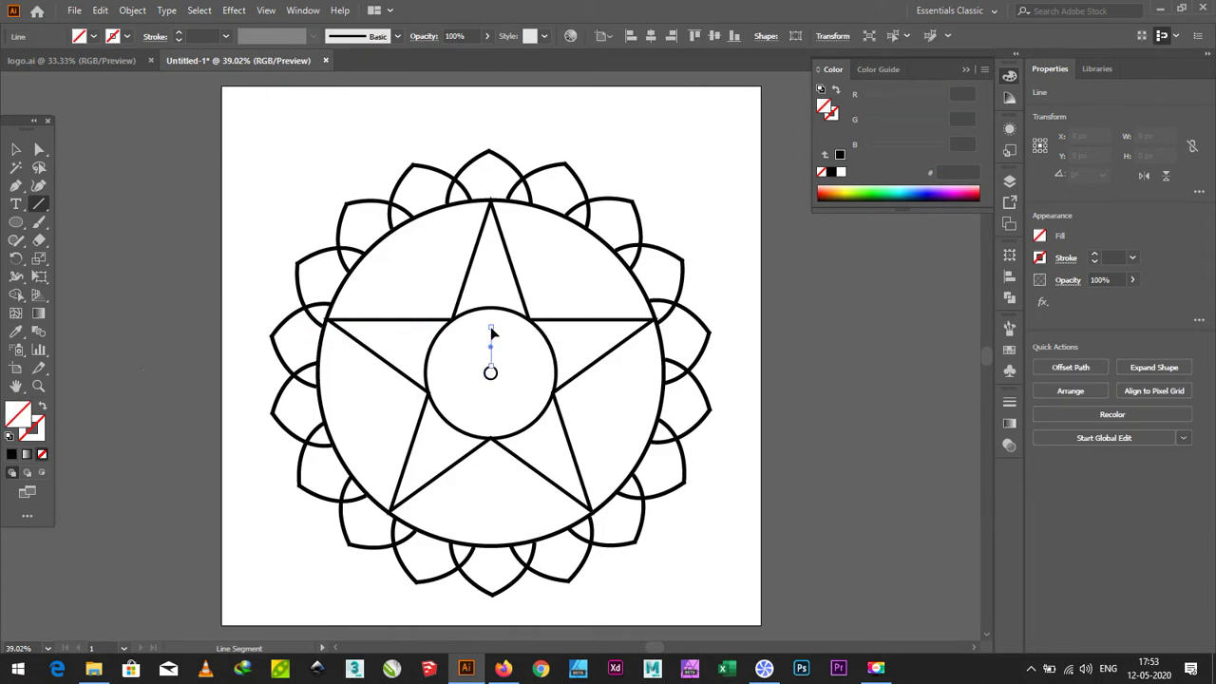
key("ctrl+z")
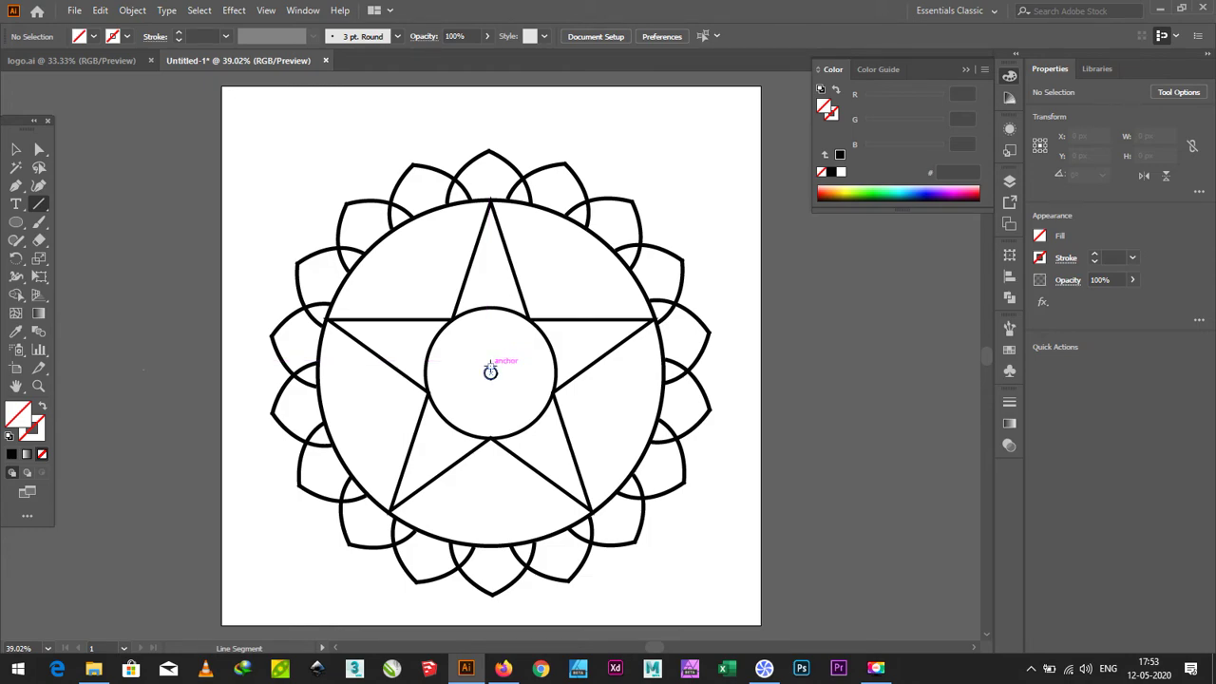
left_click_drag(491, 370, 489, 319)
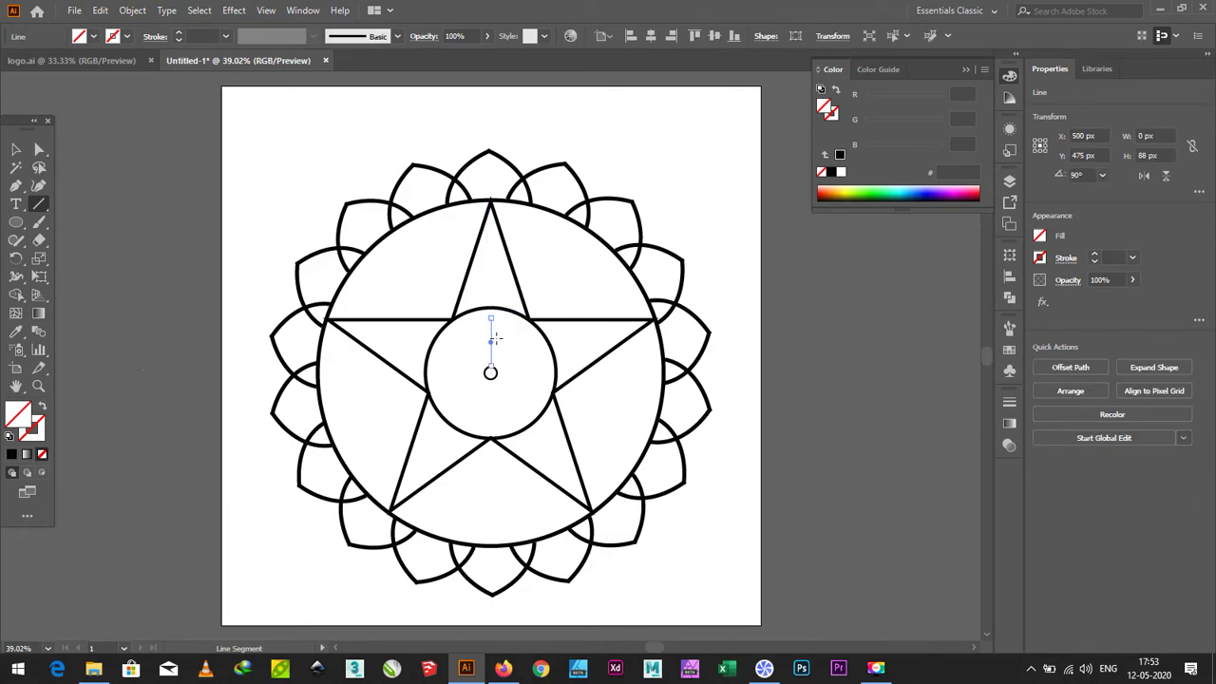
- Give the spoke a black 7 pt stroke and extend its top end to the inner circle's edge
left_click(18, 150)
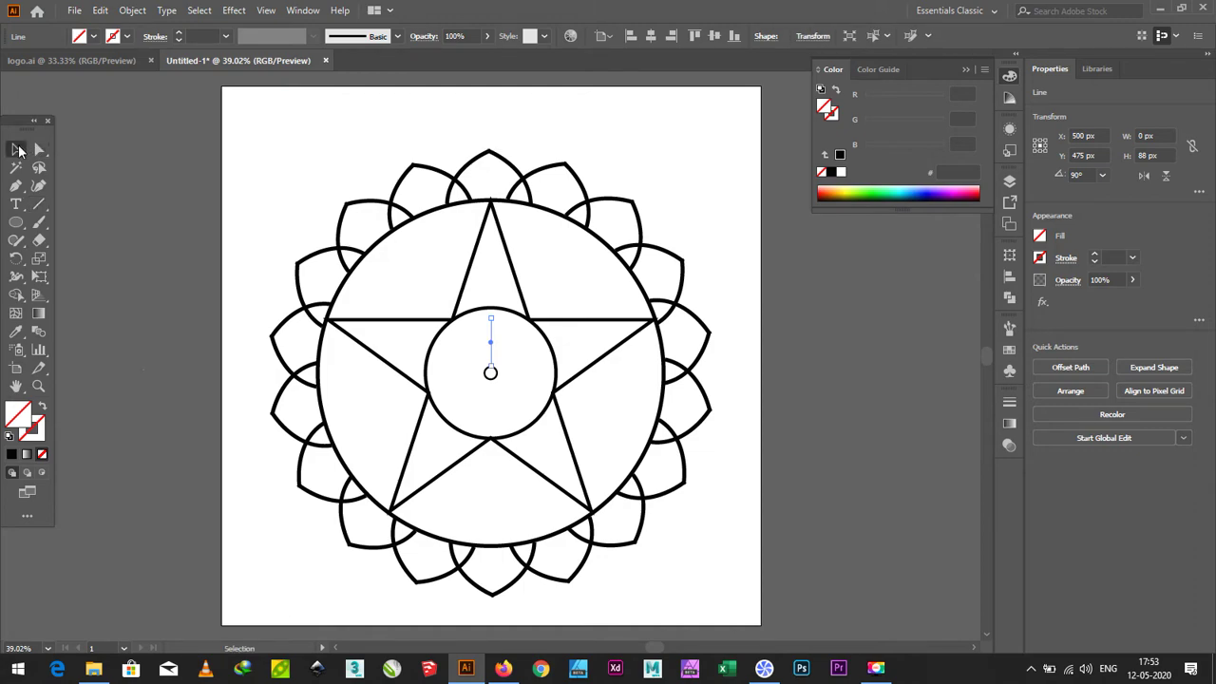
left_click(178, 34)
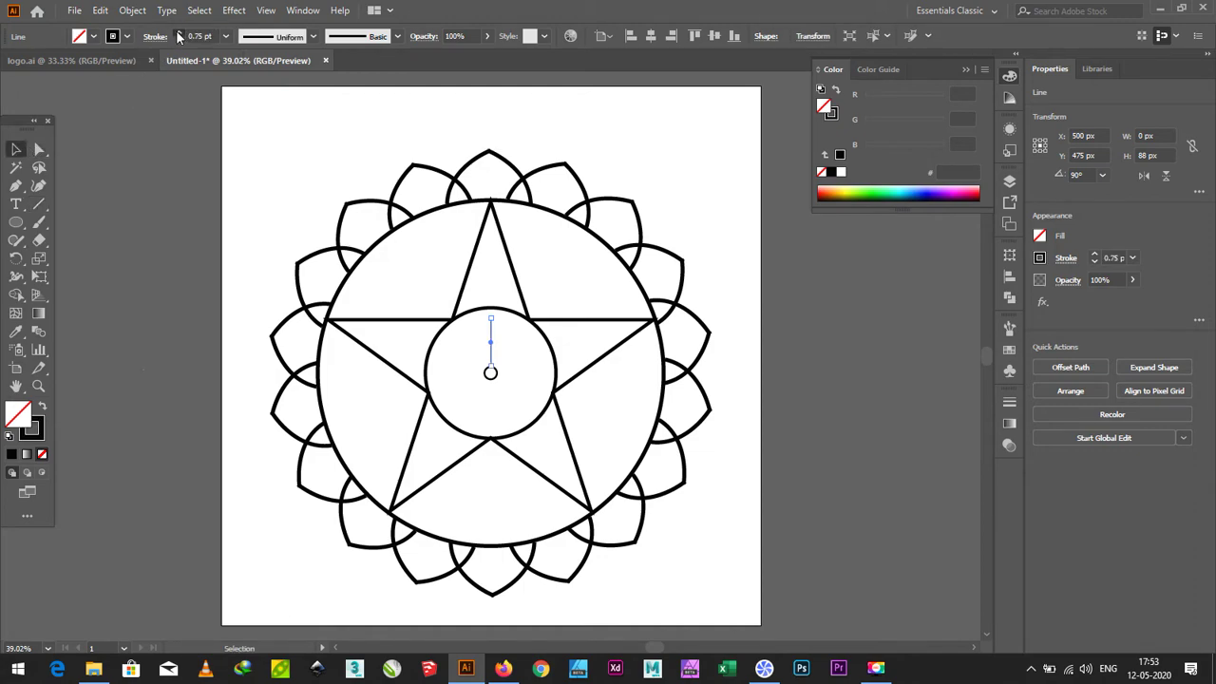
left_click(177, 33)
left_click(178, 33)
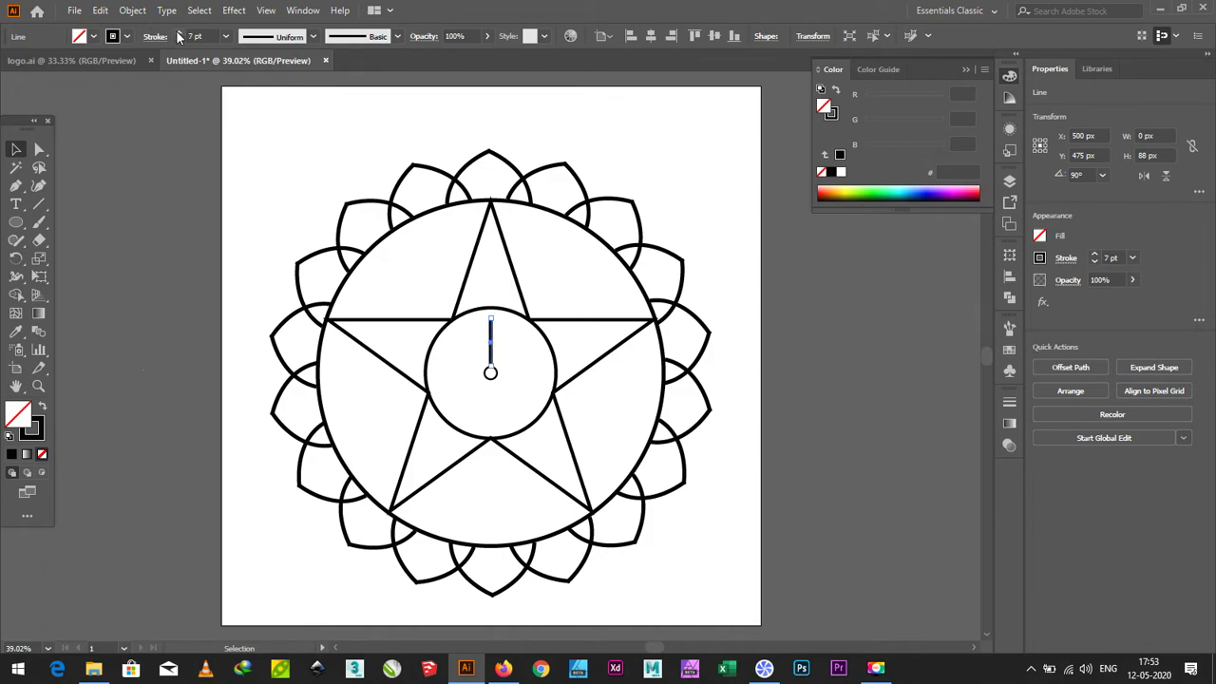
left_click(294, 191)
left_click(493, 328)
left_click_drag(490, 318, 492, 320)
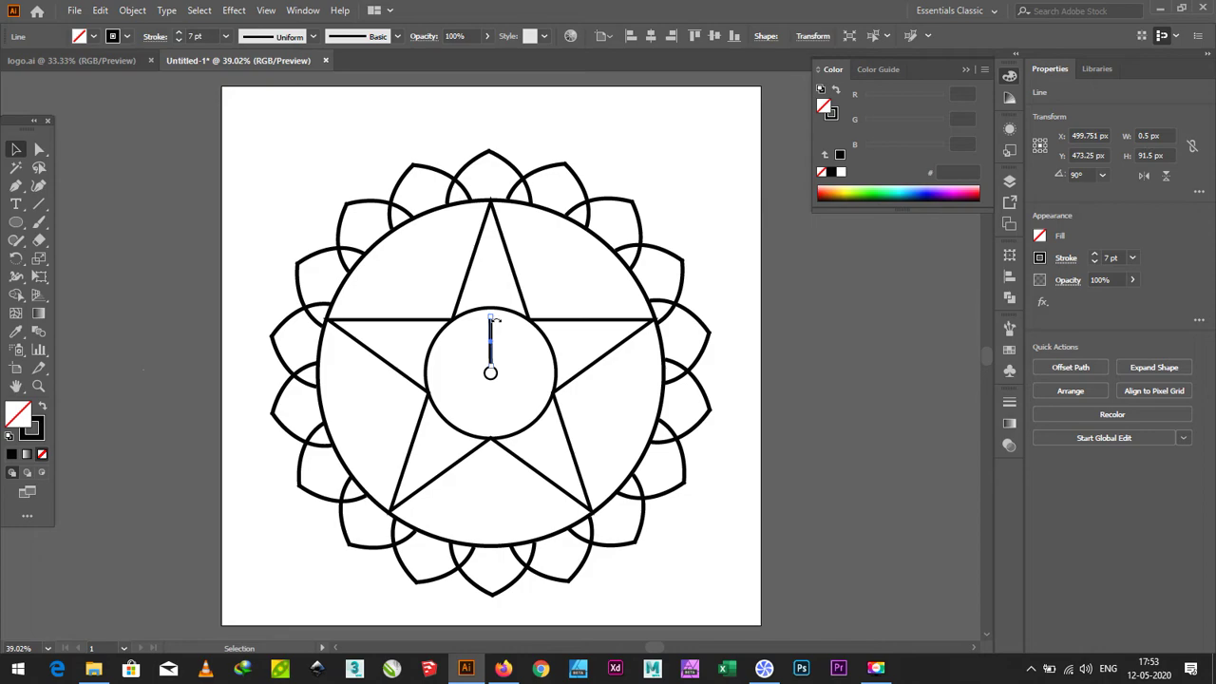
left_click(516, 340)
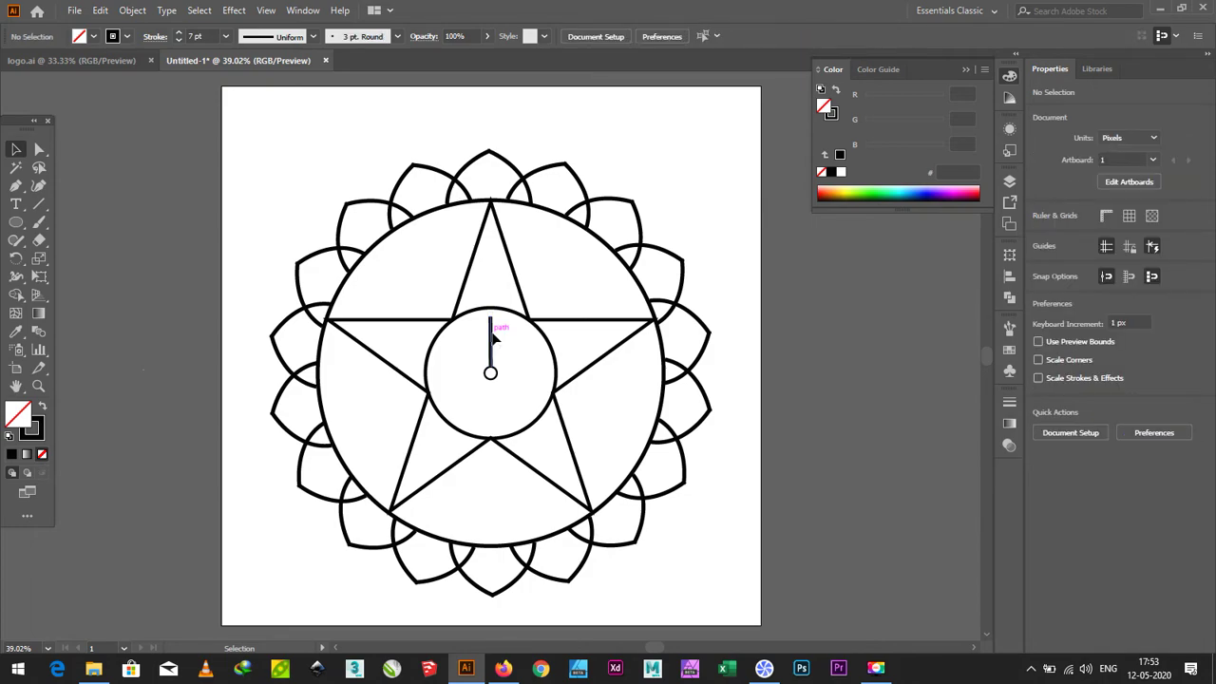
left_click(491, 330)
left_click(17, 258)
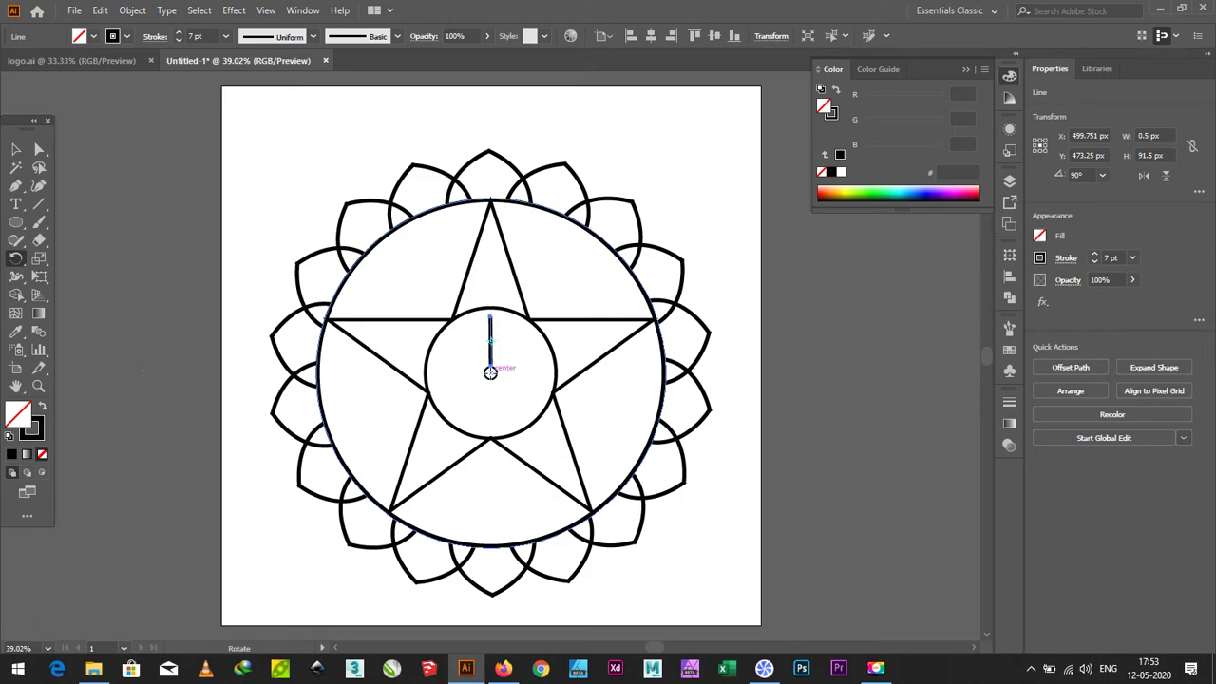
- Rotate-copy the 7 pt spoke around the hub centre, repeating with Ctrl+D to fill the wheel
left_click(491, 372, "alt")
left_click(538, 388)
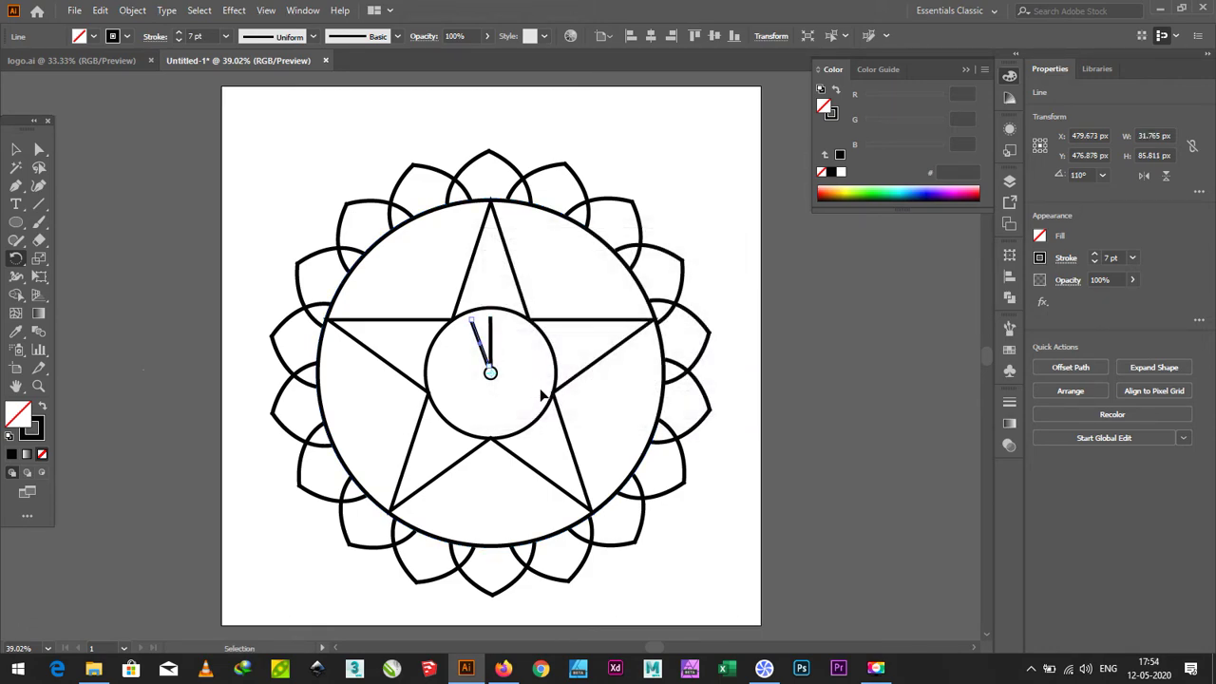
key("ctrl+d")
key("ctrl+d")
key("ctrl+d")
key("ctrl+d")
key("ctrl+d")
key("ctrl+d")
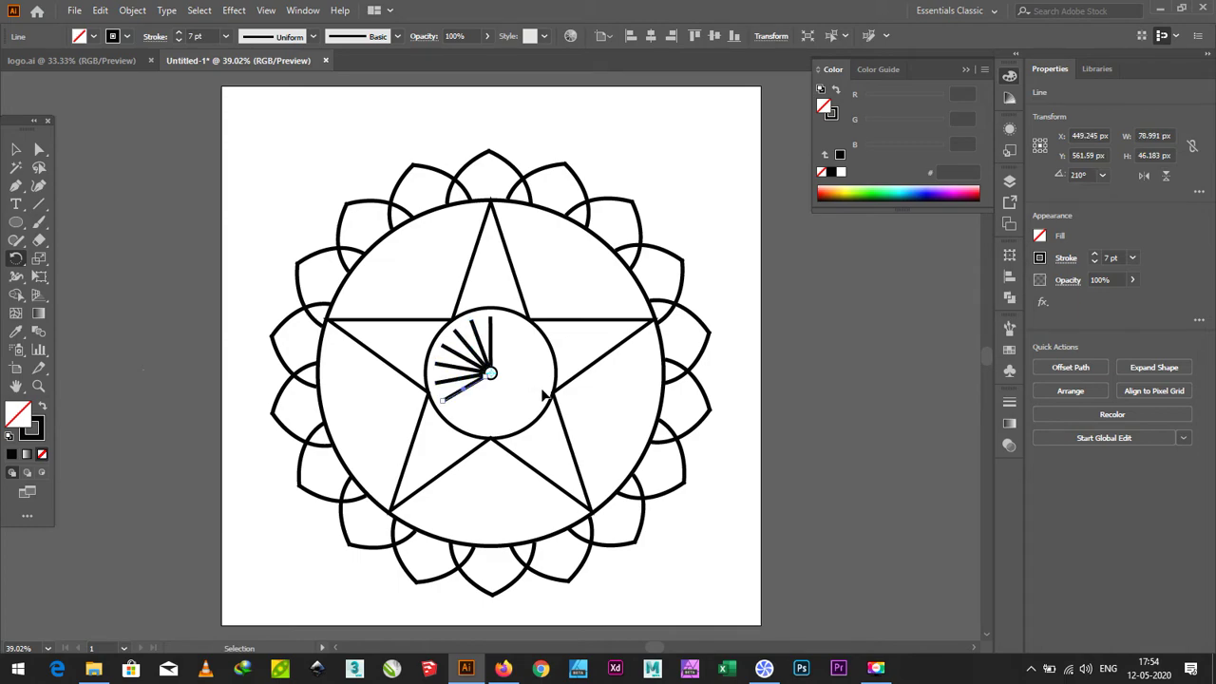
key("ctrl+d")
key("ctrl+d")
key("ctrl+d")
key("ctrl+d")
key("ctrl+d")
key("ctrl+d")
key("ctrl+d")
key("ctrl+d")
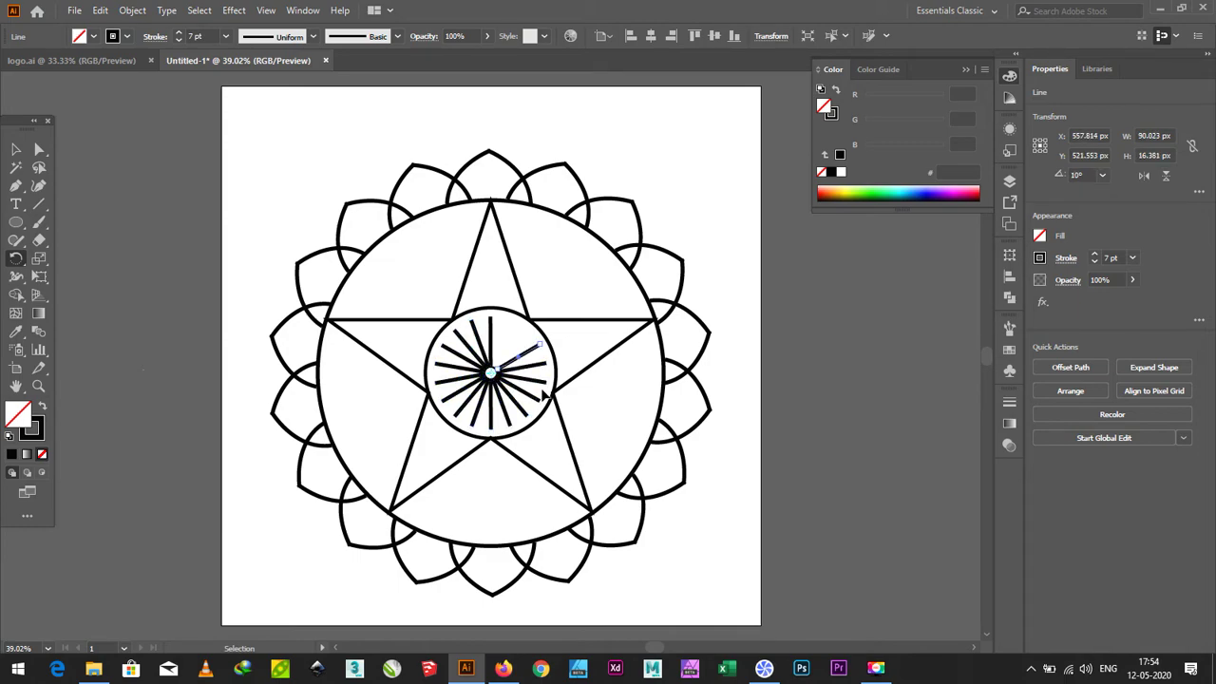
key("ctrl+d")
key("ctrl+d")
key("ctrl+d")
key("ctrl+d")
key("ctrl+d")
key("ctrl+d")
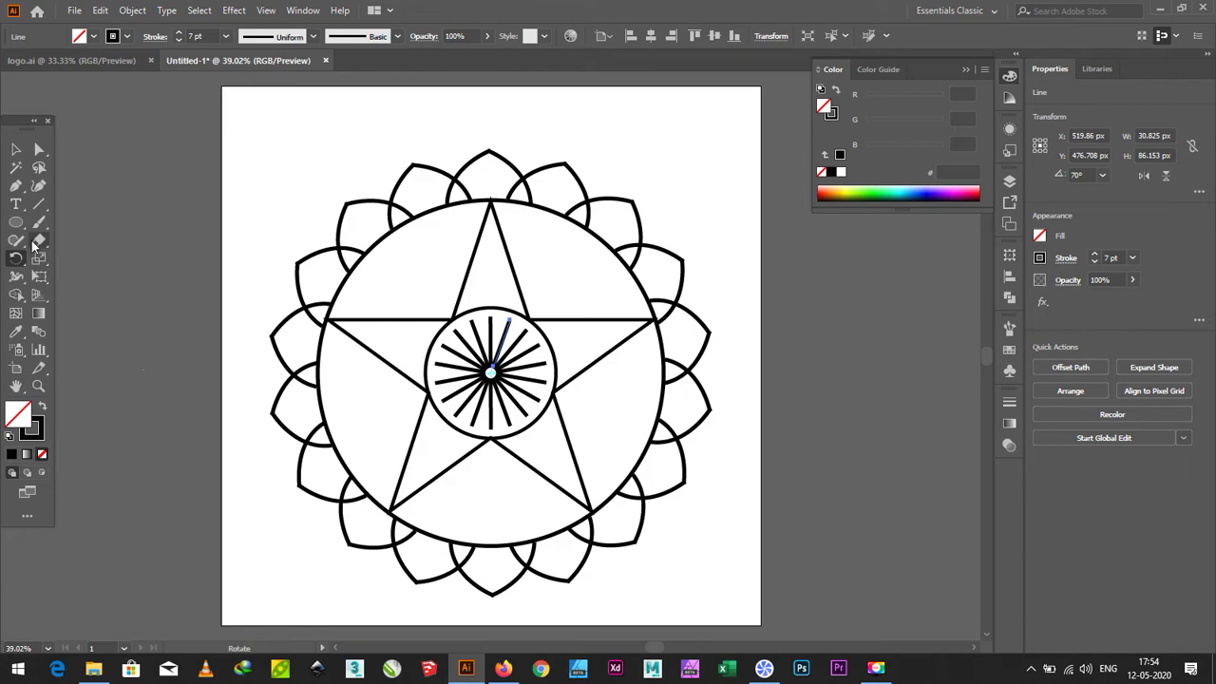
left_click(13, 150)
left_click(119, 224)
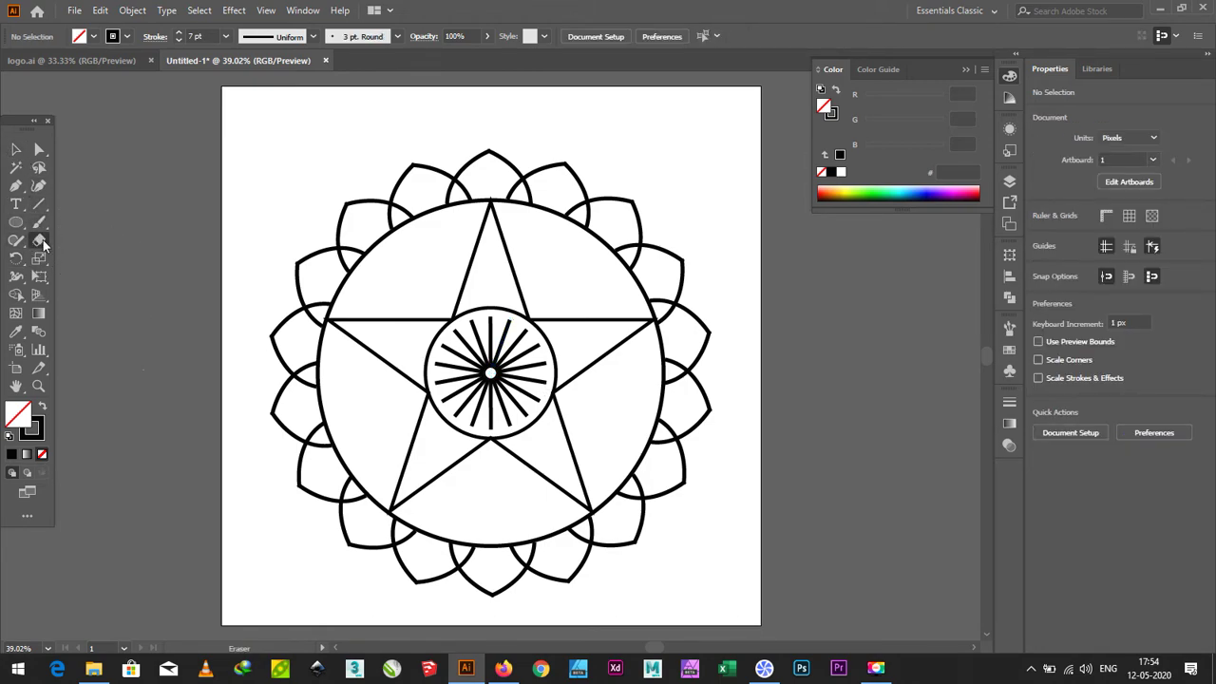
left_click(39, 239)
left_click(95, 256)
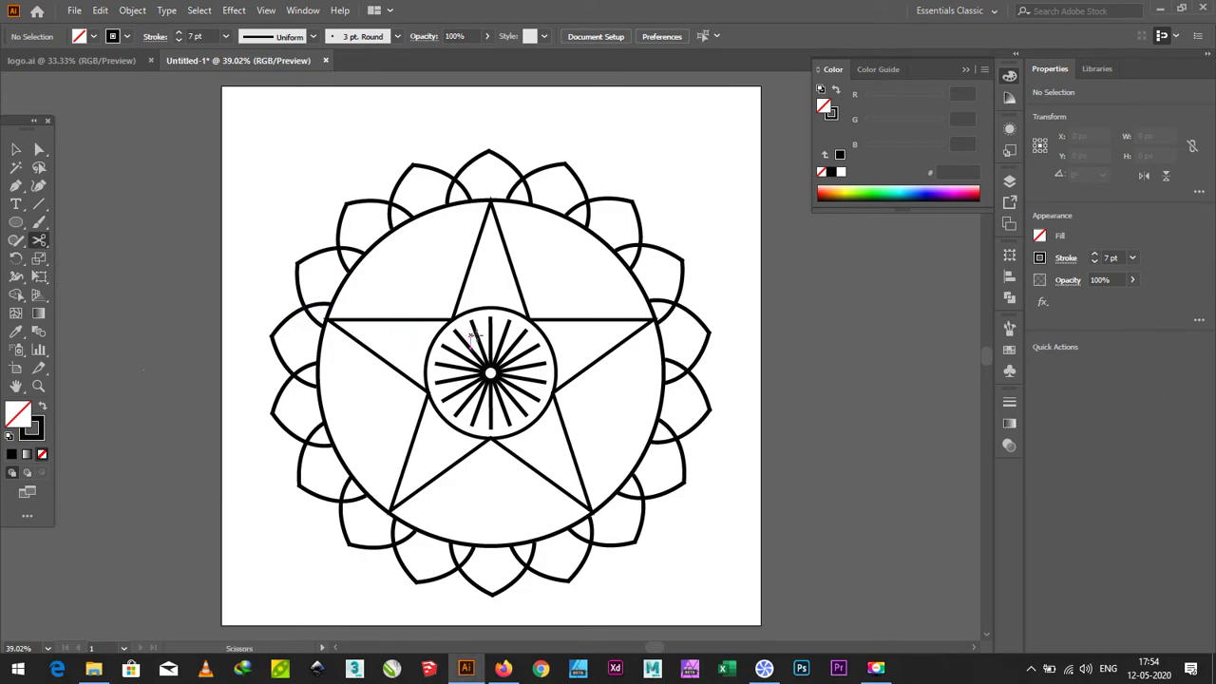
- Cut the top and upper-right spokes partway out from the hub, dismissing endpoint warnings
left_click(508, 327)
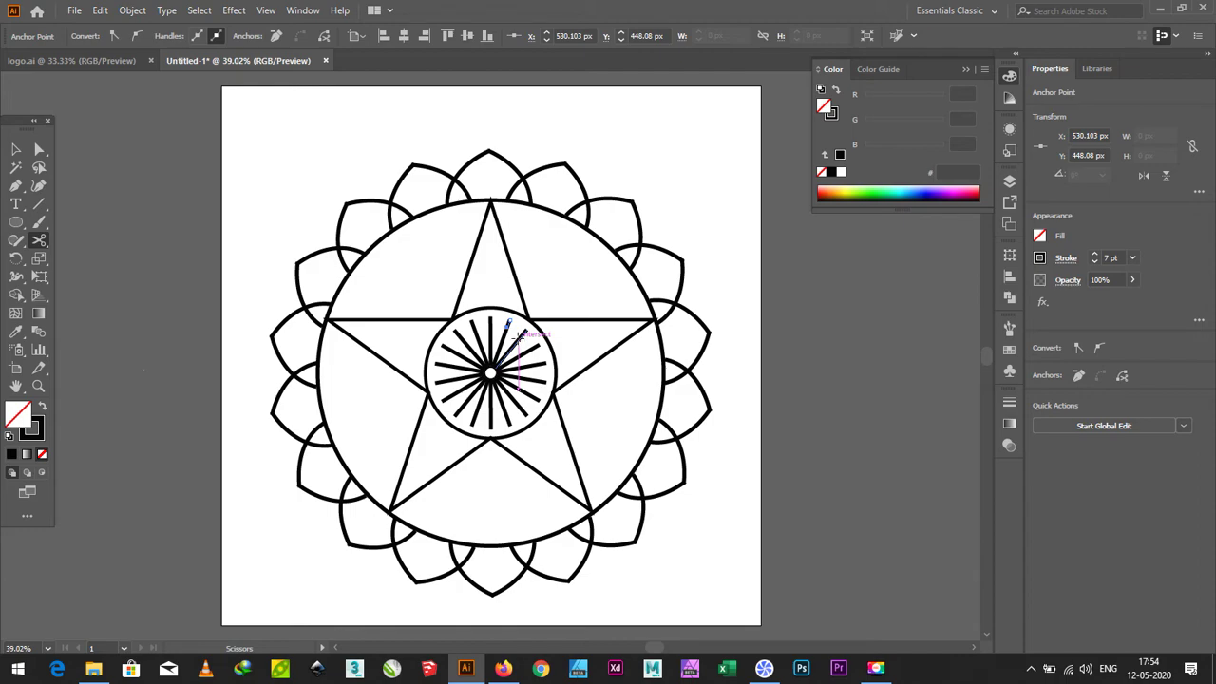
left_click(512, 350)
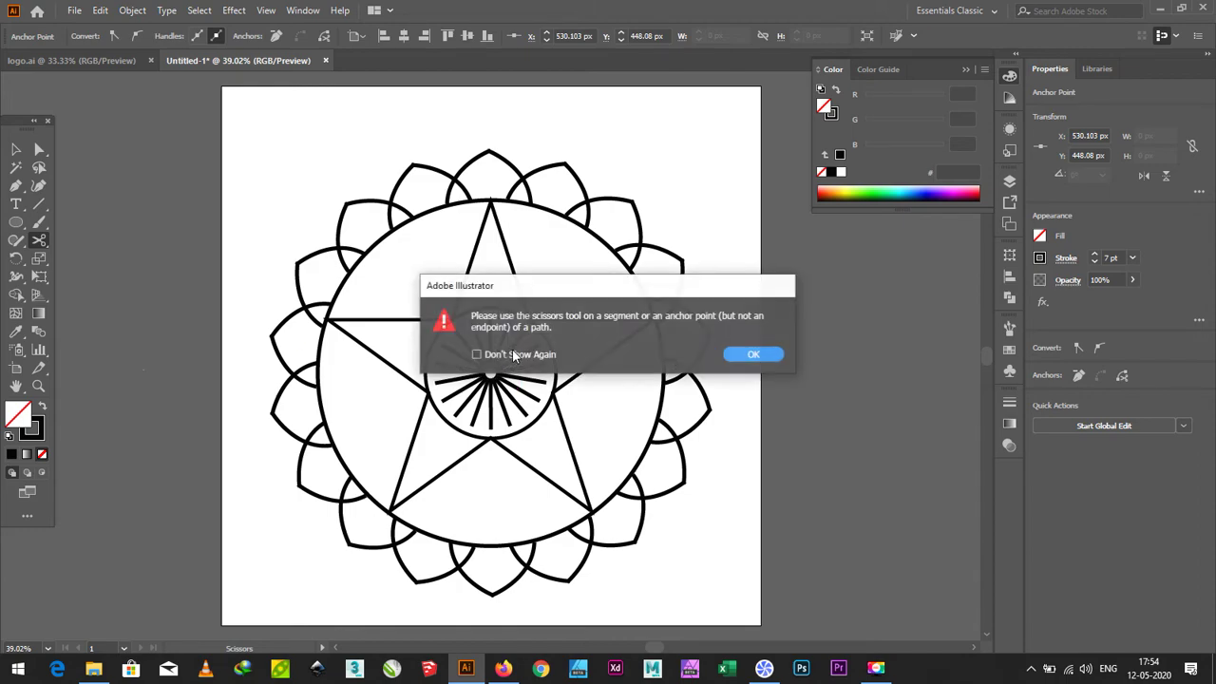
left_click(750, 355)
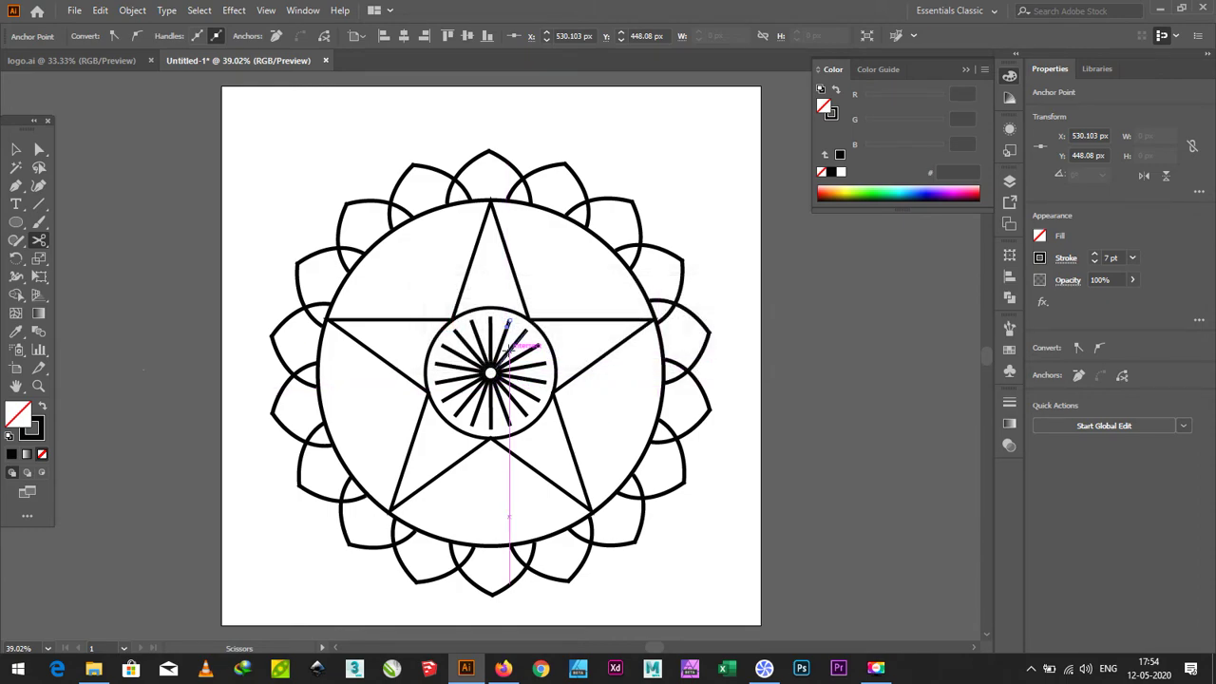
left_click(511, 348)
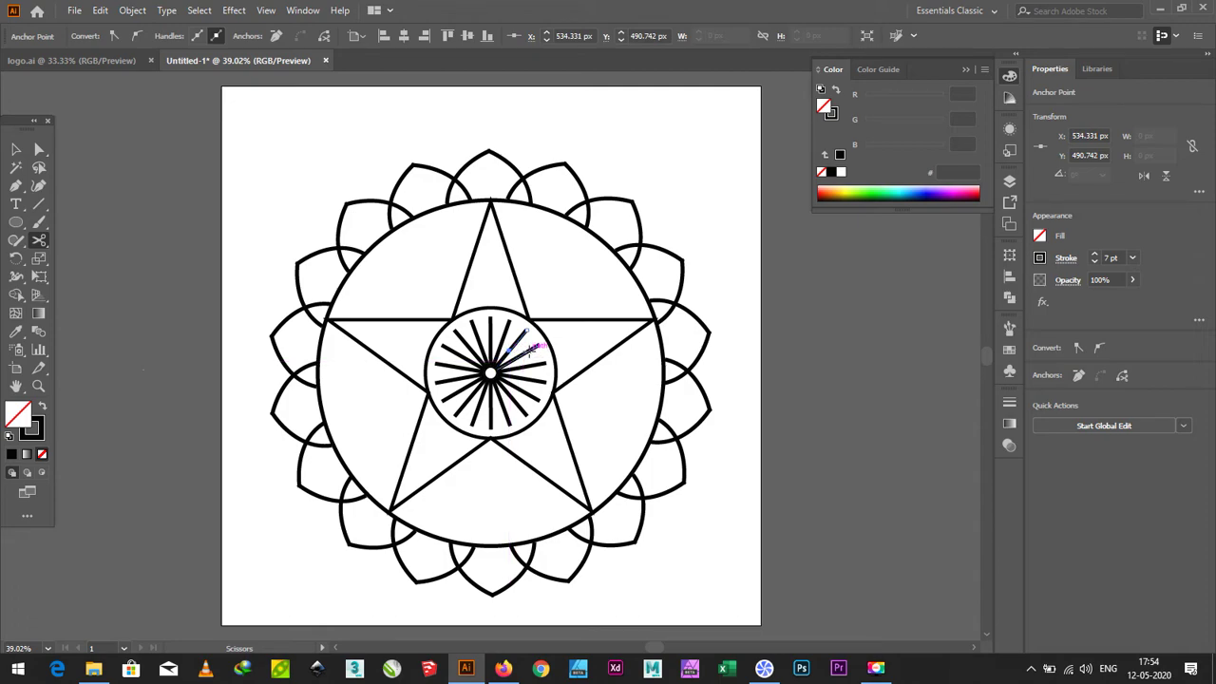
left_click(530, 367)
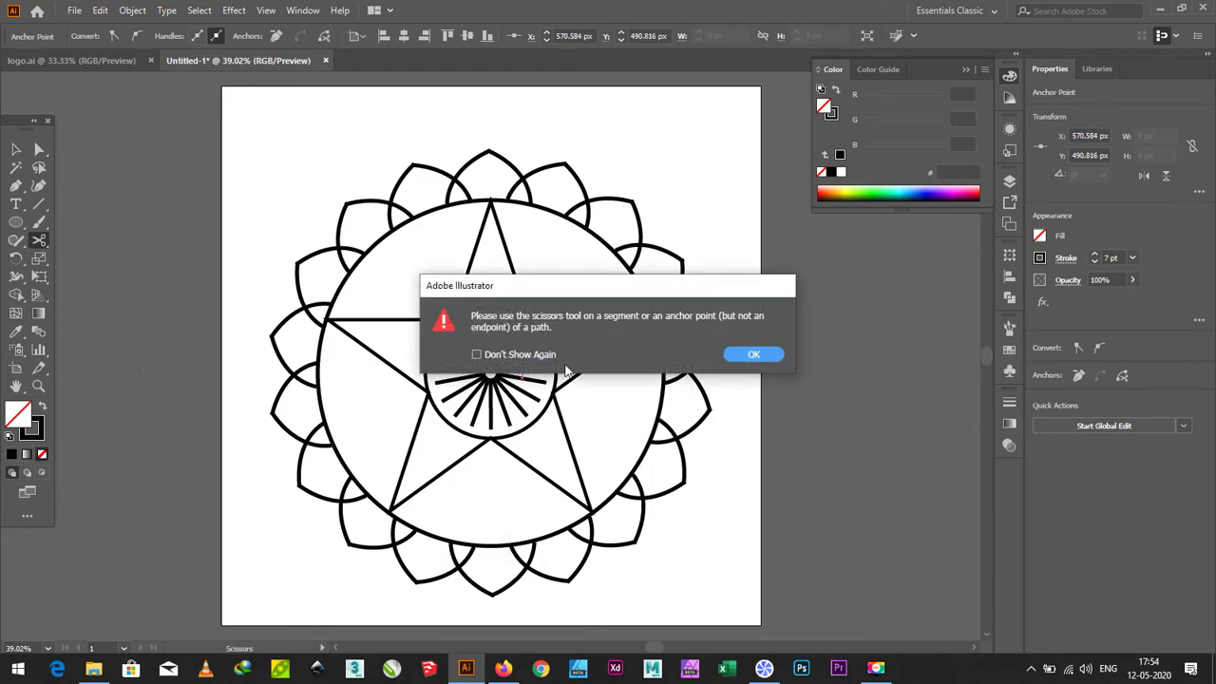
left_click(730, 358)
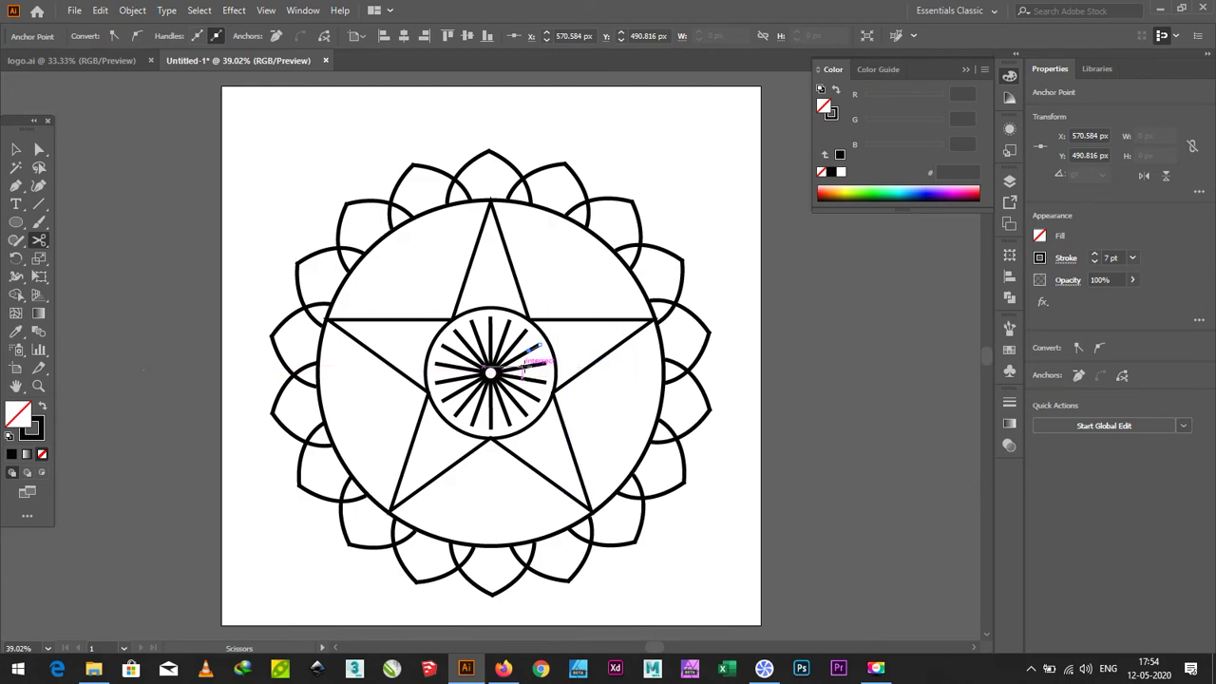
left_click(528, 366)
left_click(724, 355)
- Cut the right, lower-right and bottom spokes partway along their length
left_click(534, 376)
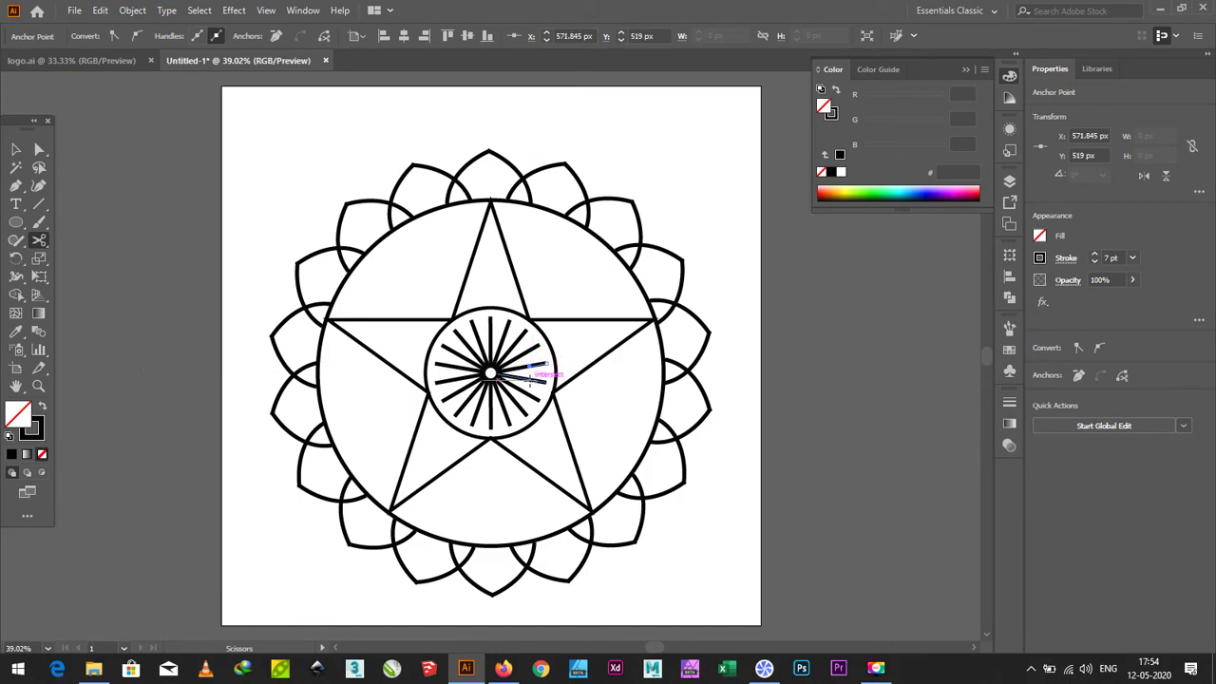
left_click(518, 383)
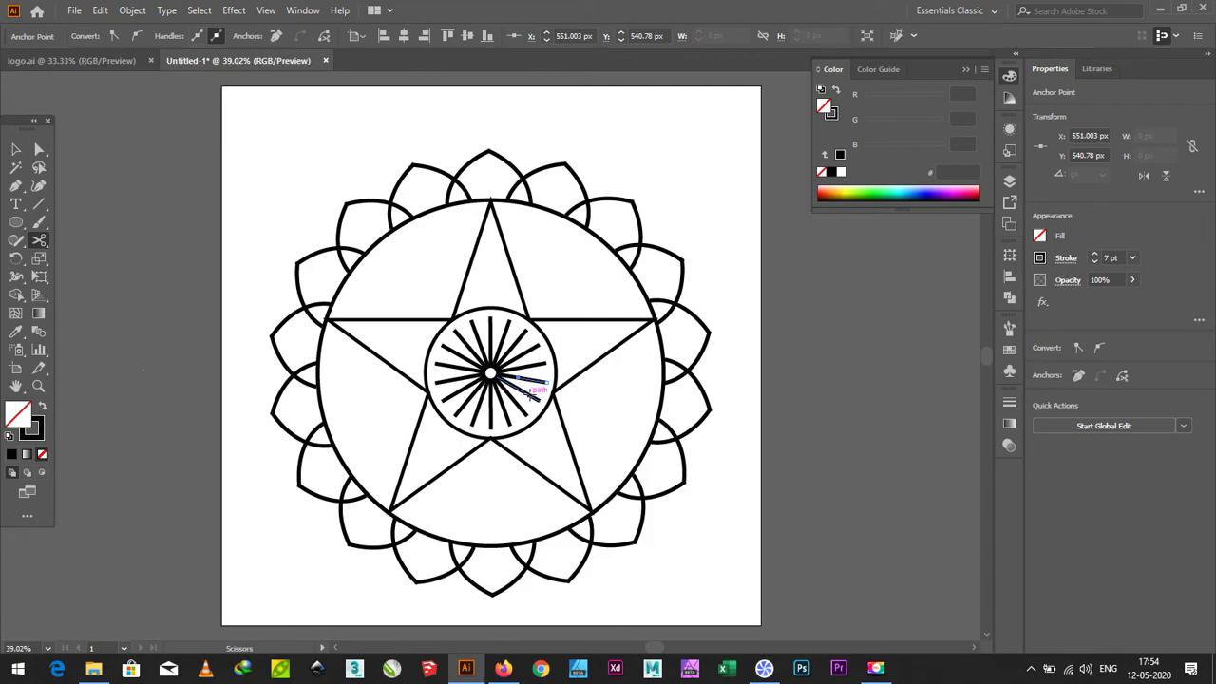
left_click(528, 396)
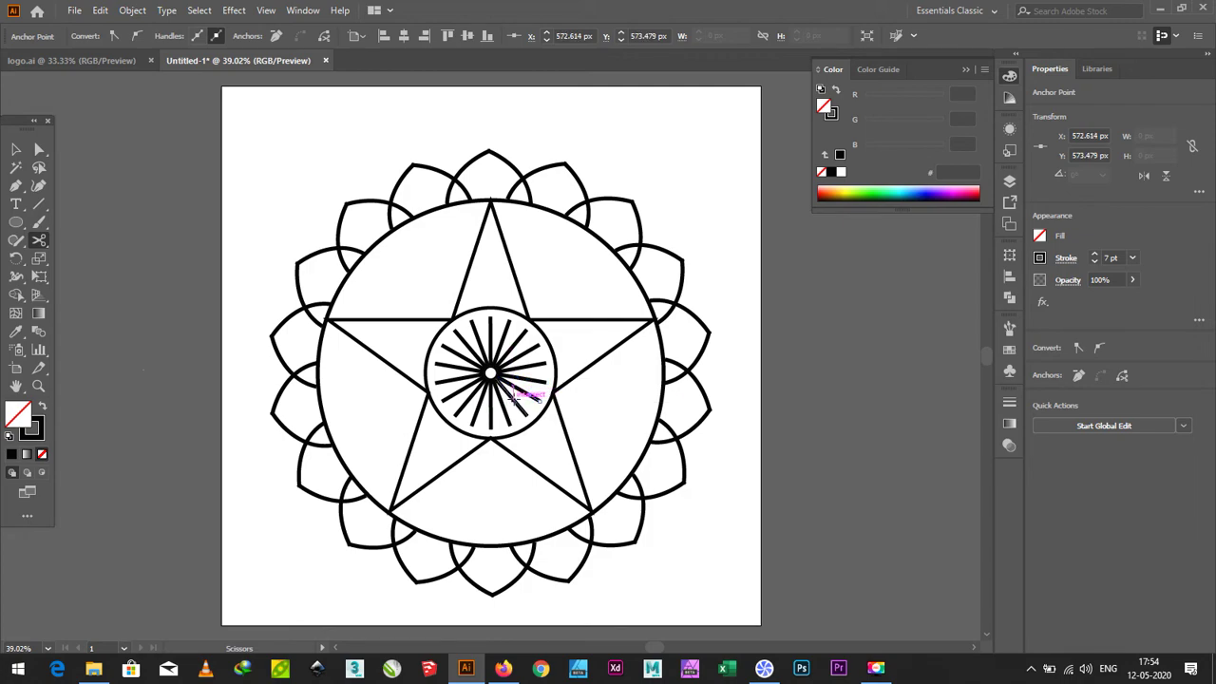
left_click(513, 399)
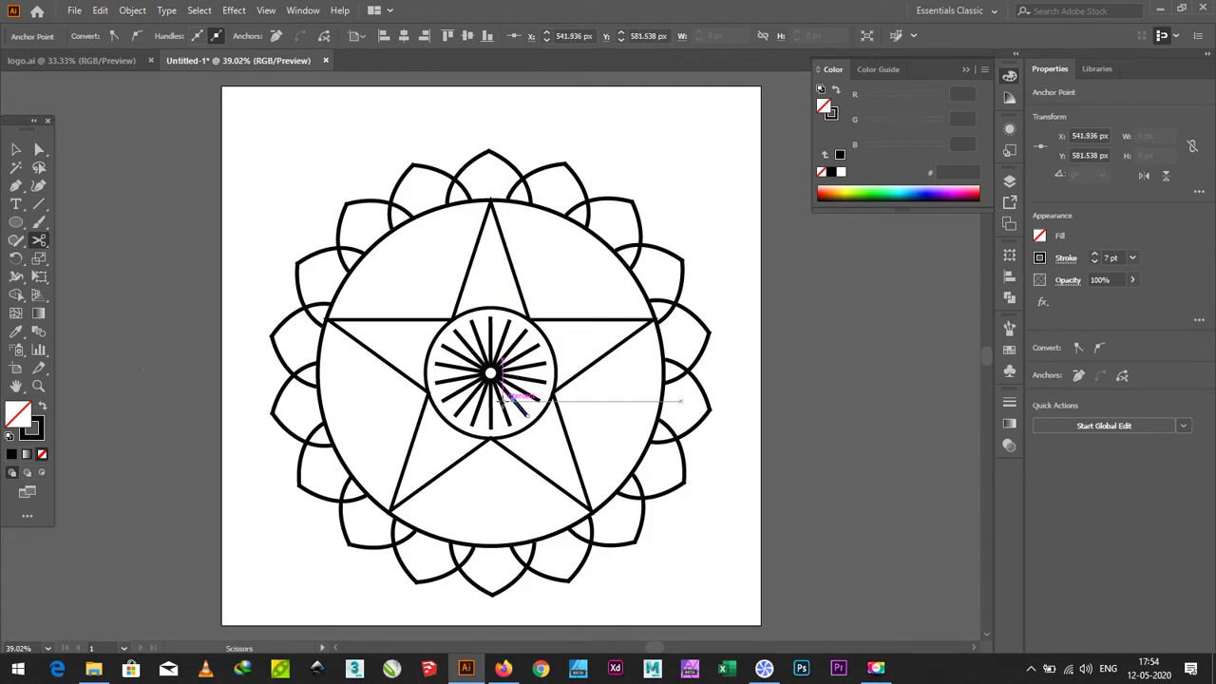
left_click(506, 406)
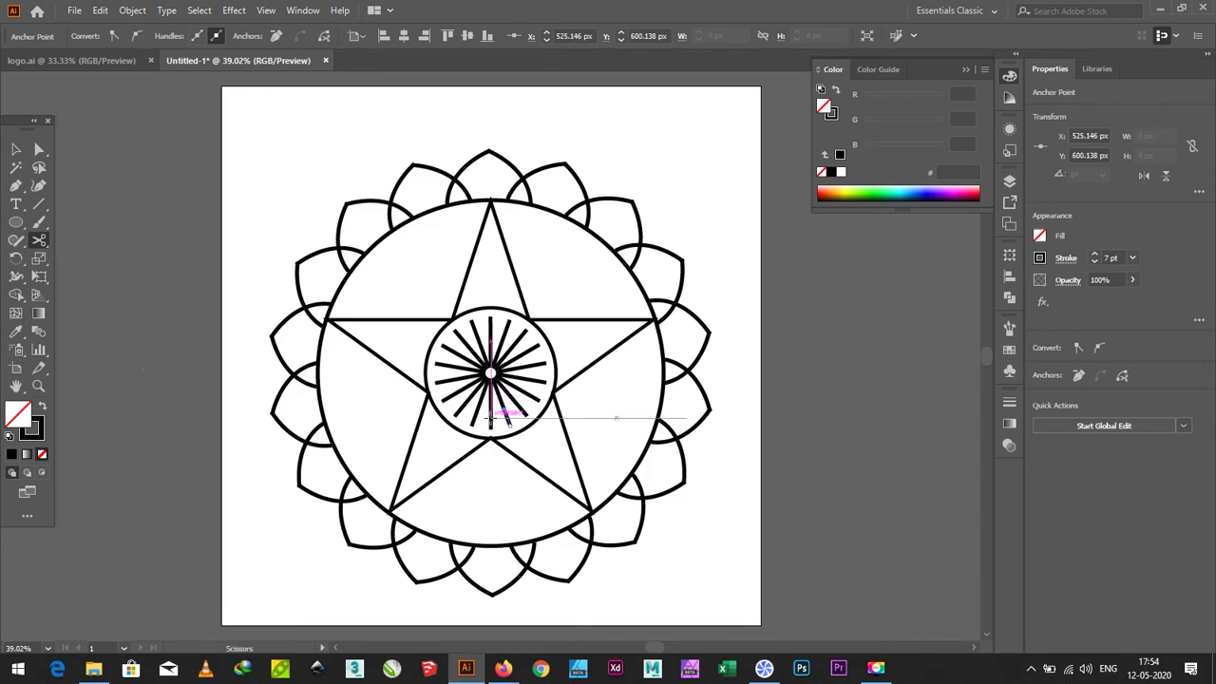
left_click(497, 412)
left_click(491, 401)
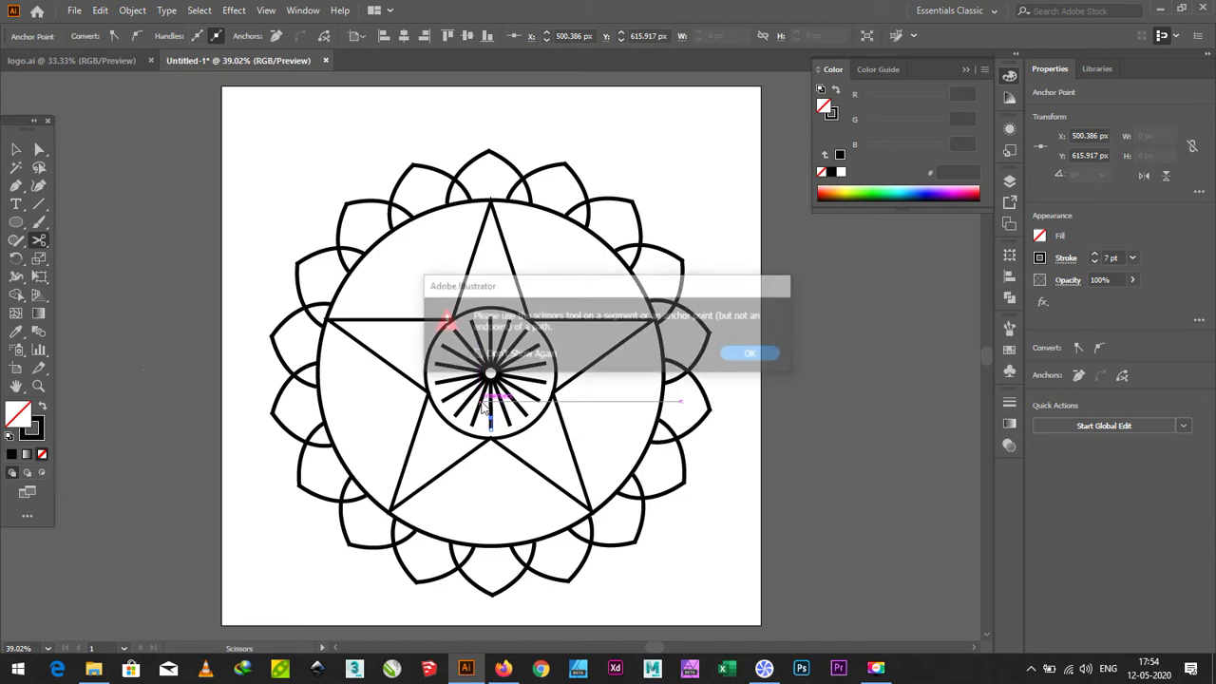
left_click(751, 354)
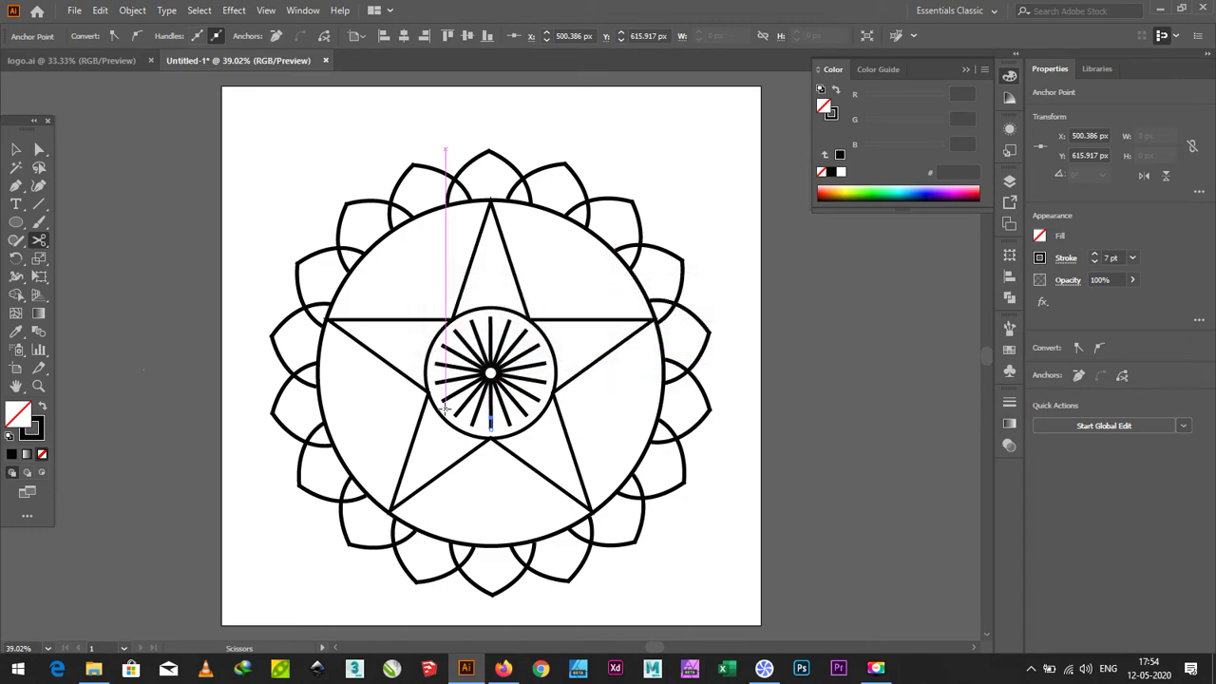
- Cut the lower-left, left and upper spokes partway along, ending with the top spoke
left_click(474, 406)
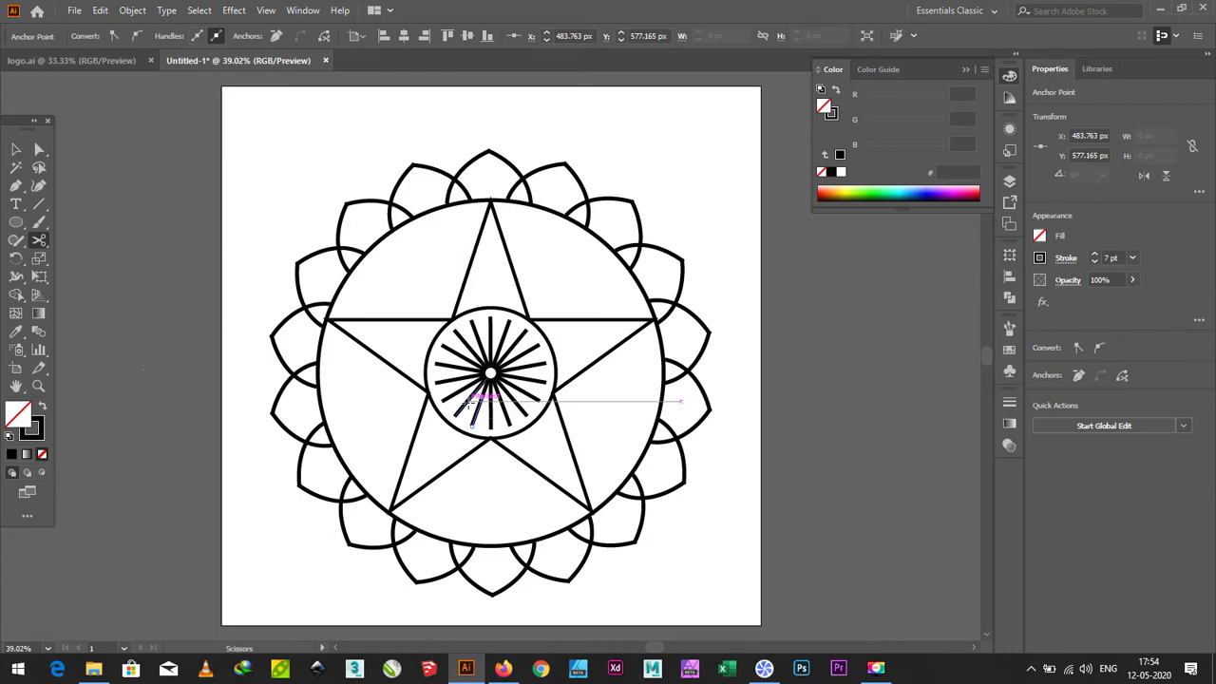
left_click(462, 404)
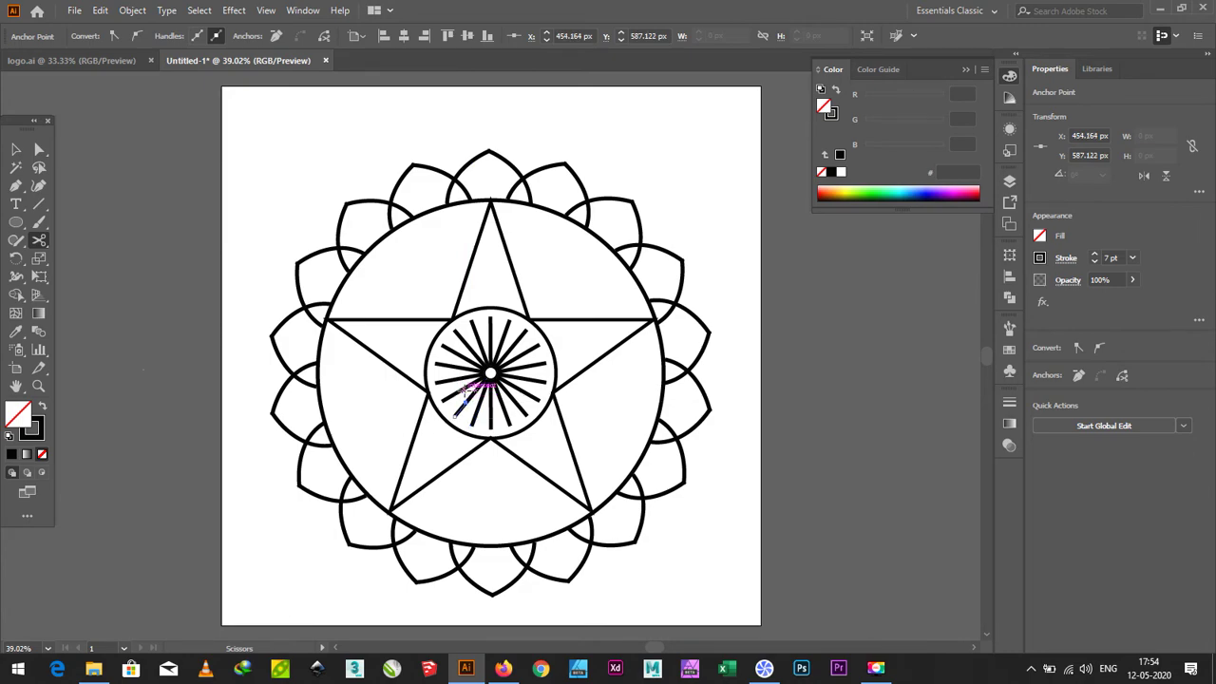
left_click(468, 391)
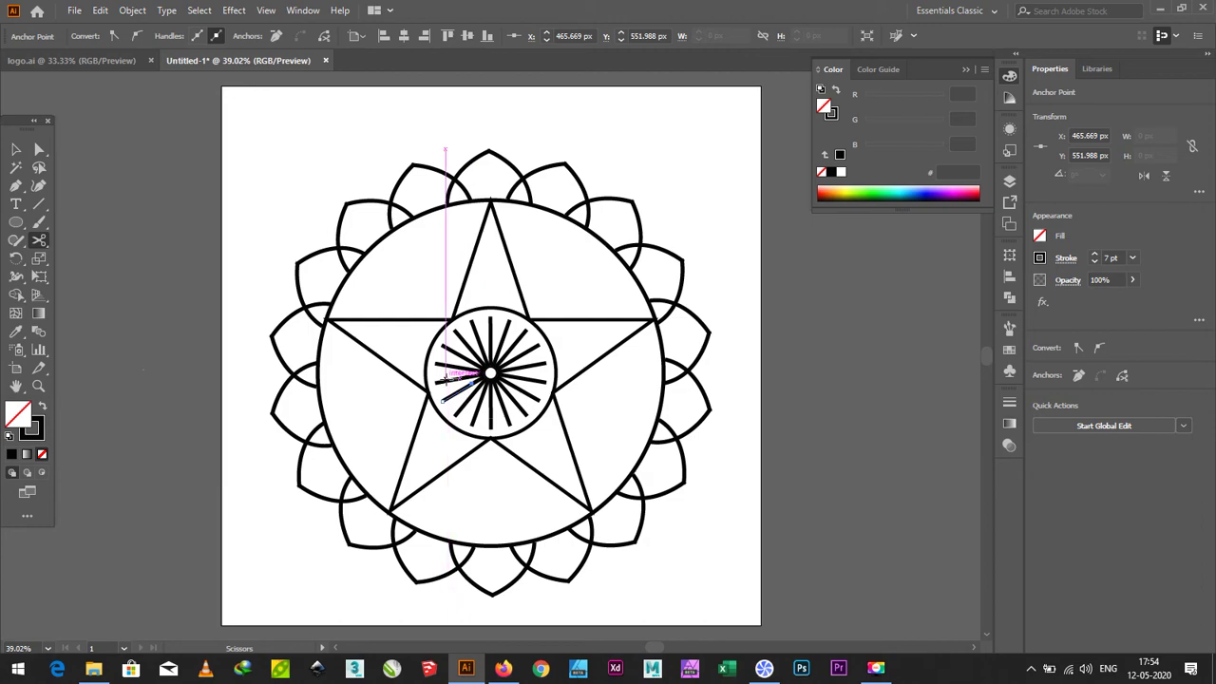
left_click(448, 382)
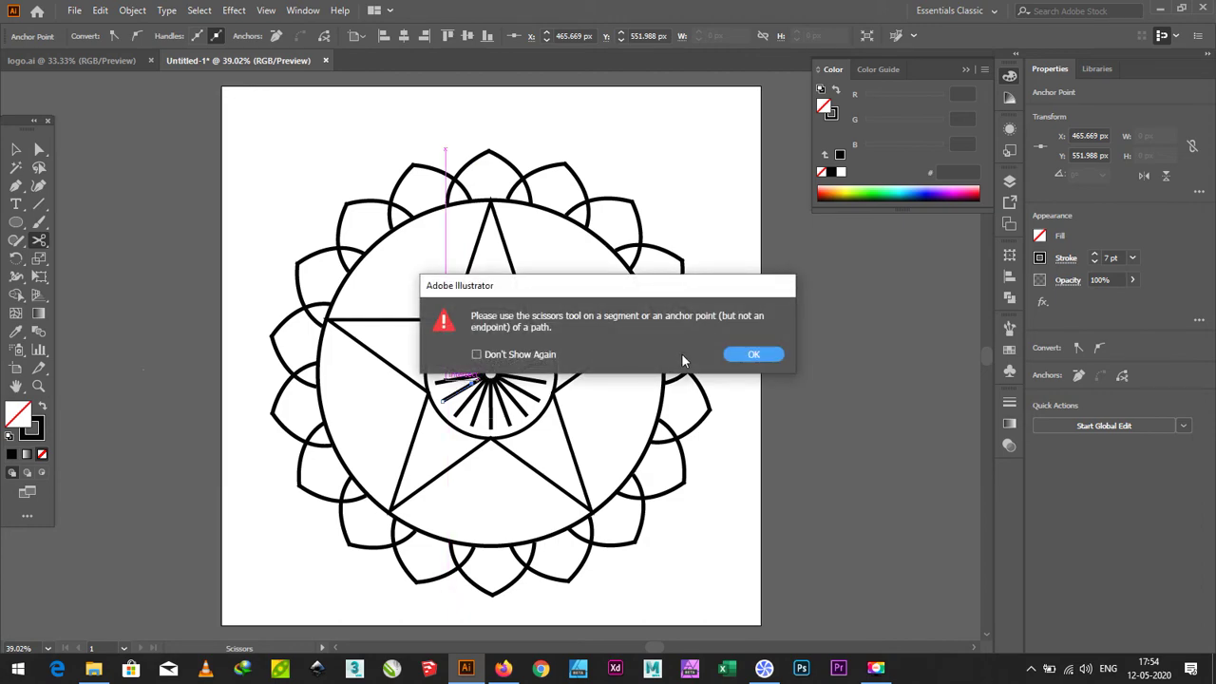
left_click(752, 358)
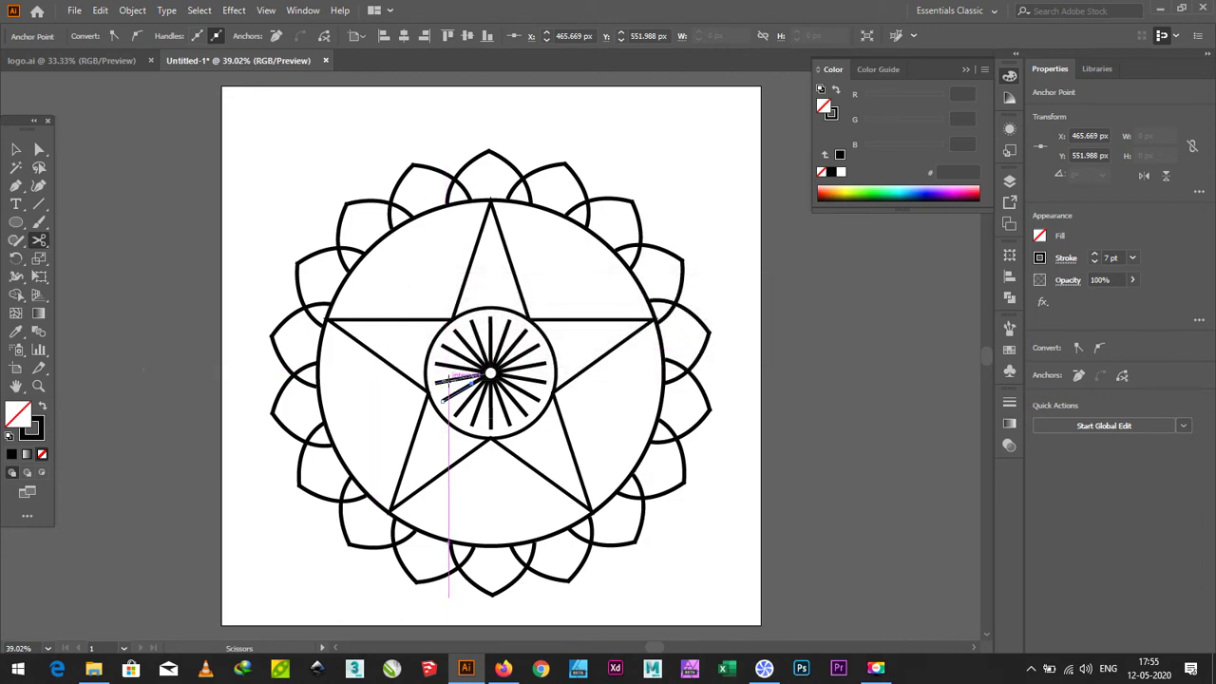
left_click(446, 380)
left_click(734, 359)
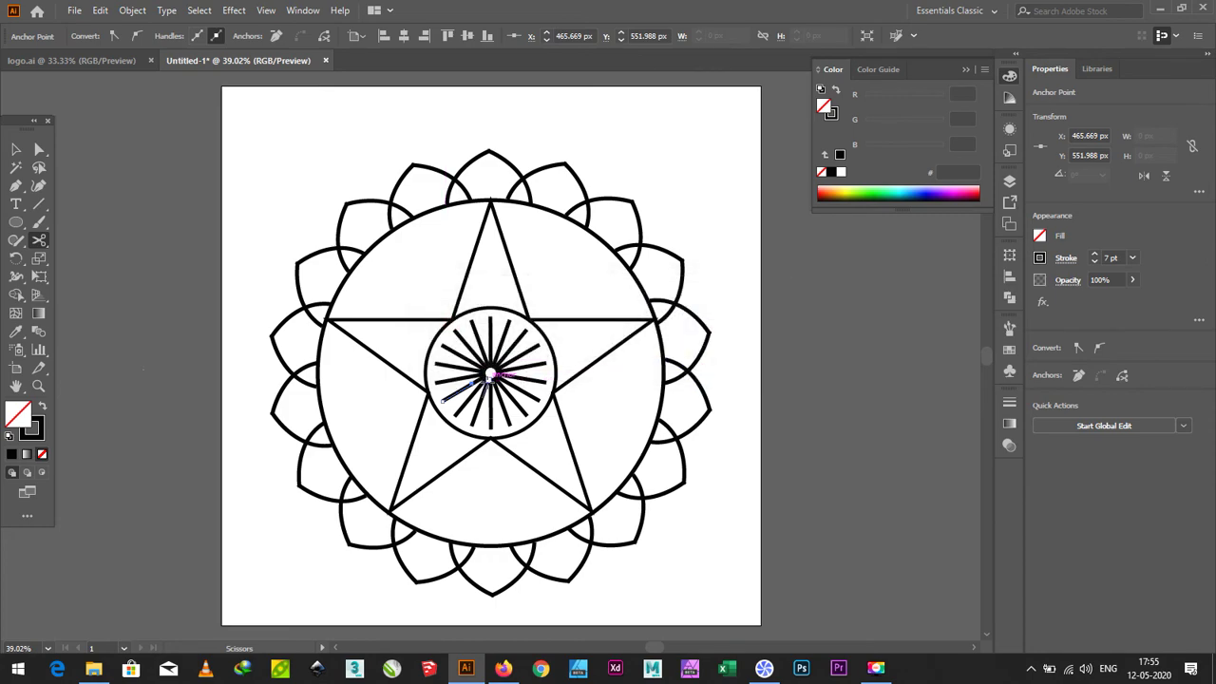
left_click(443, 397)
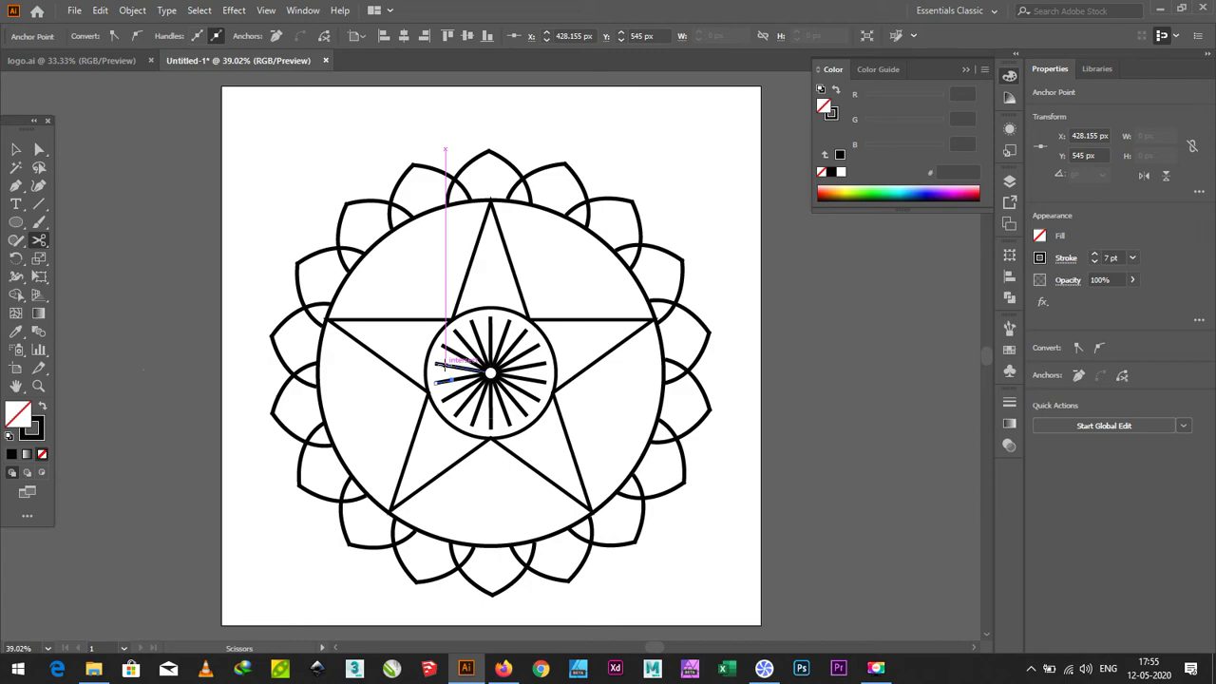
left_click(439, 378)
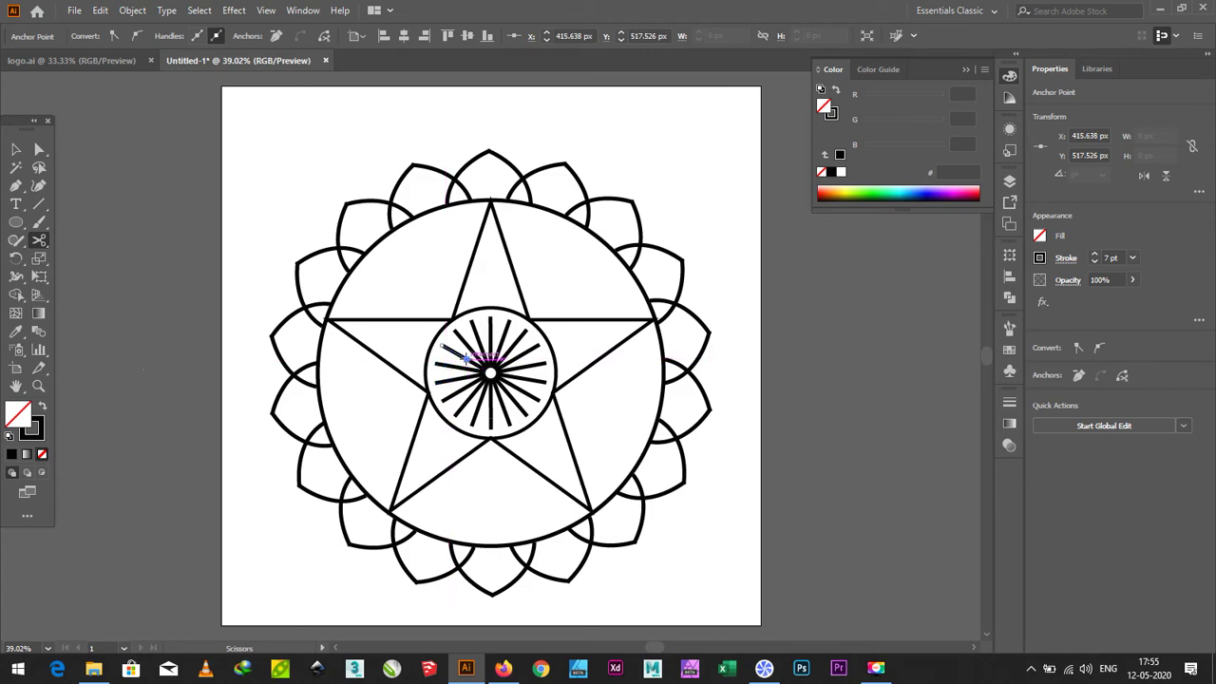
left_click(465, 358)
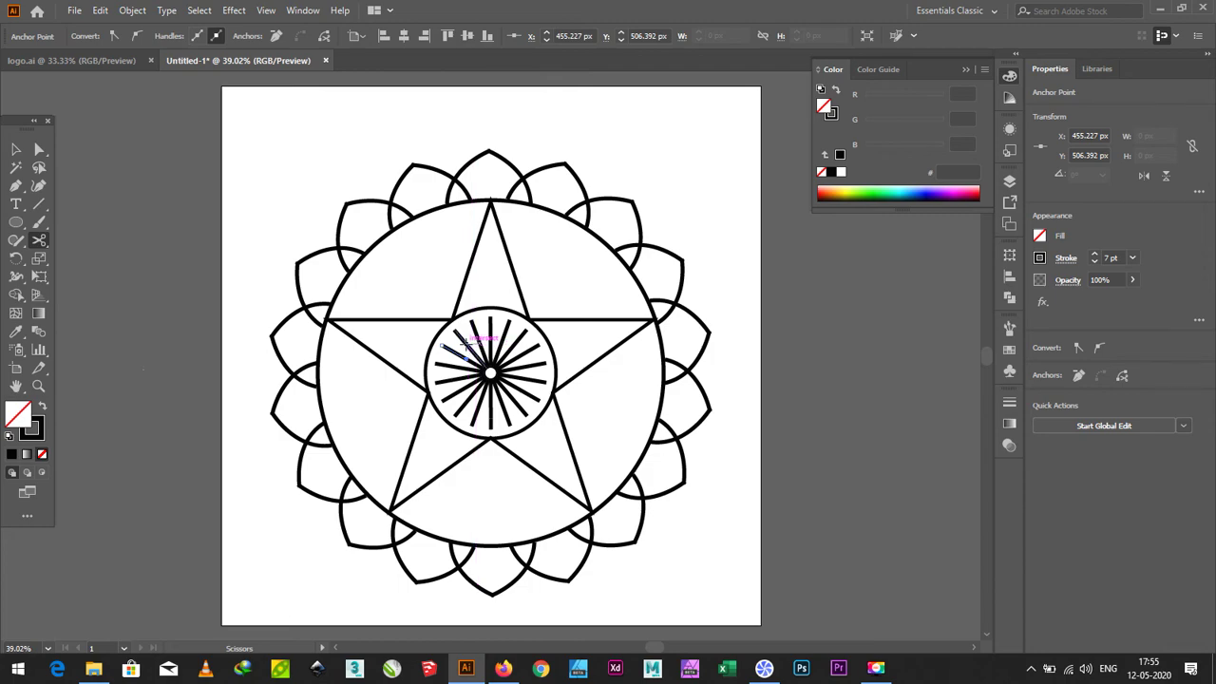
left_click(461, 334)
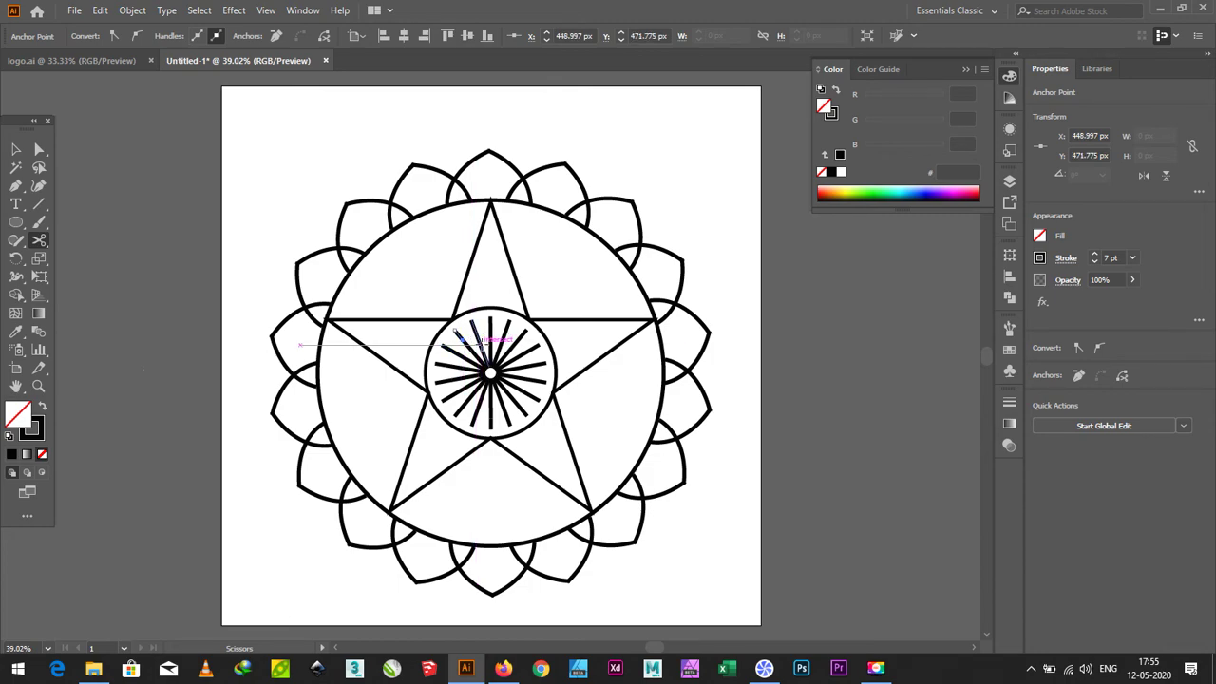
left_click(484, 338)
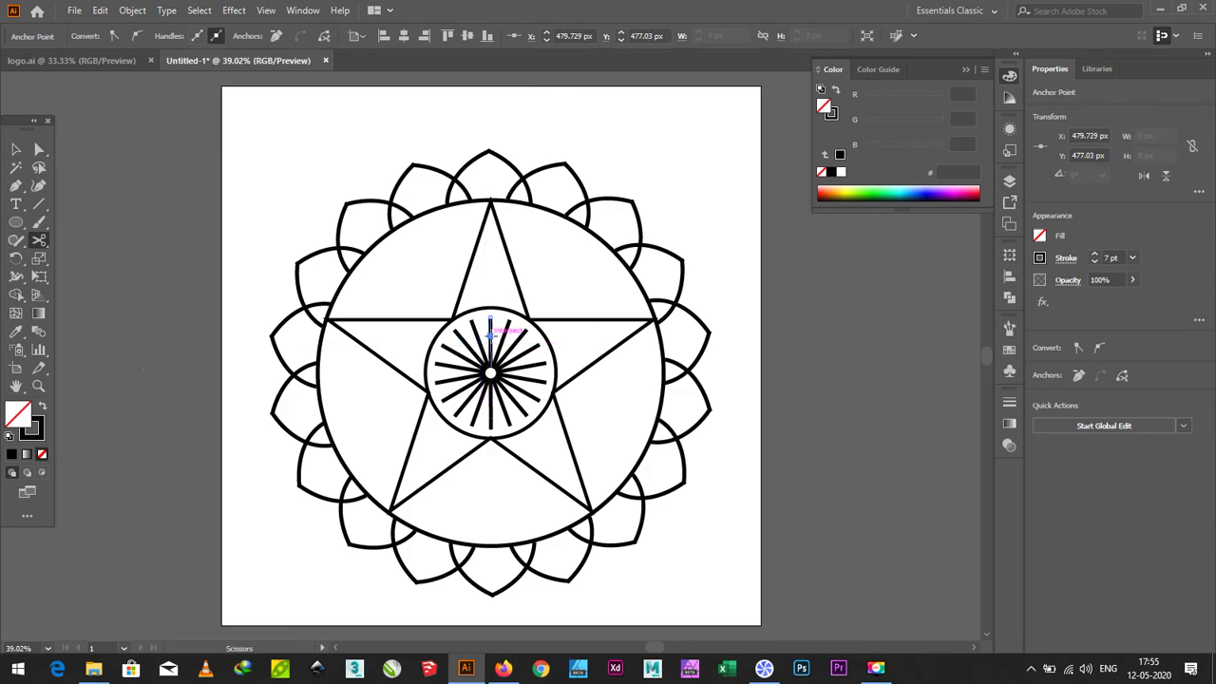
left_click(490, 326)
left_click(16, 148)
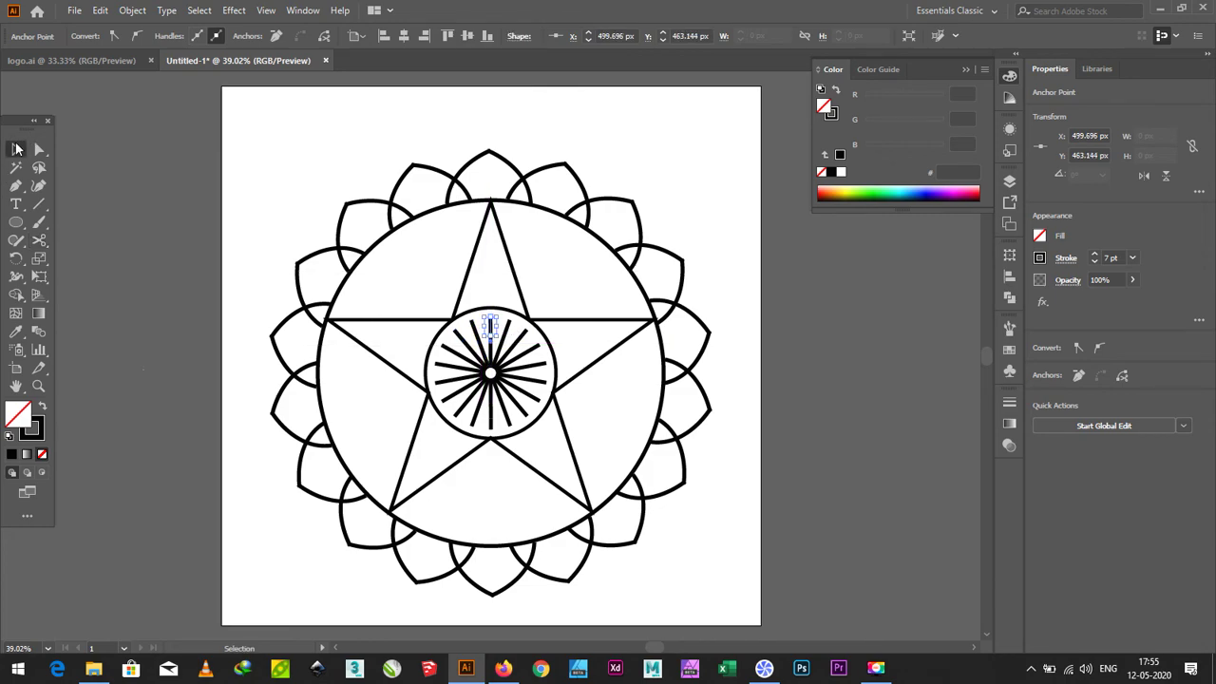
- Delete the outer pieces of the top, right and lower-right spokes
left_click(522, 332)
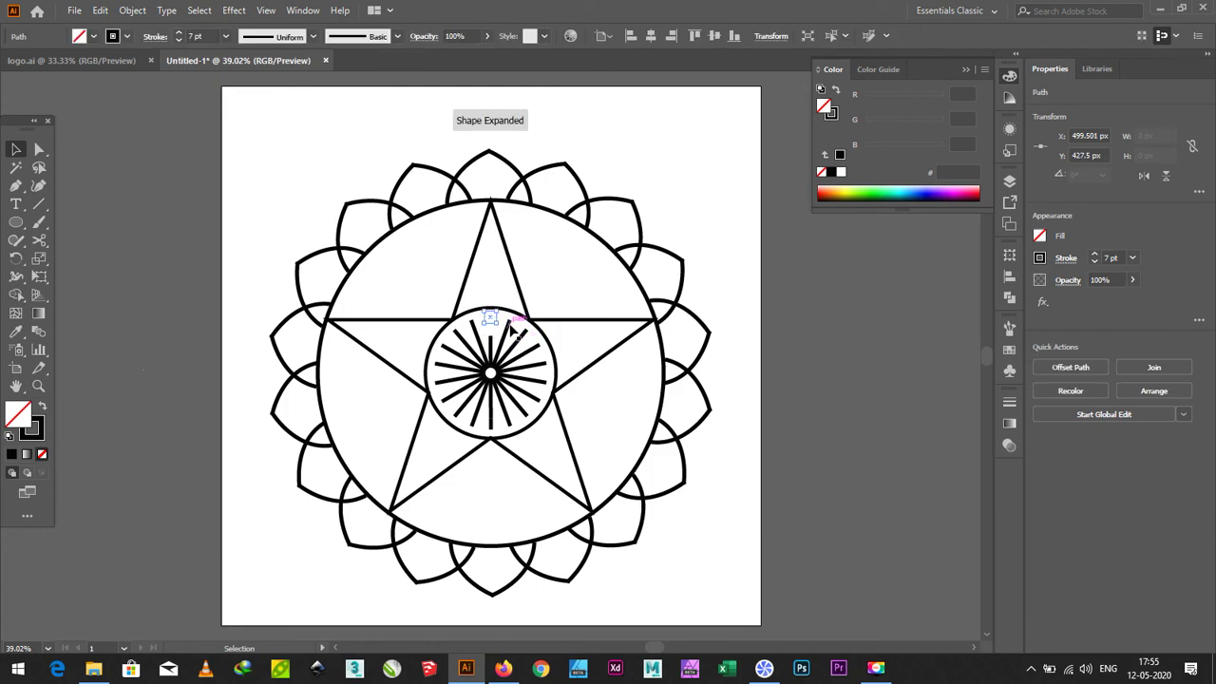
key("Delete")
left_click(524, 339)
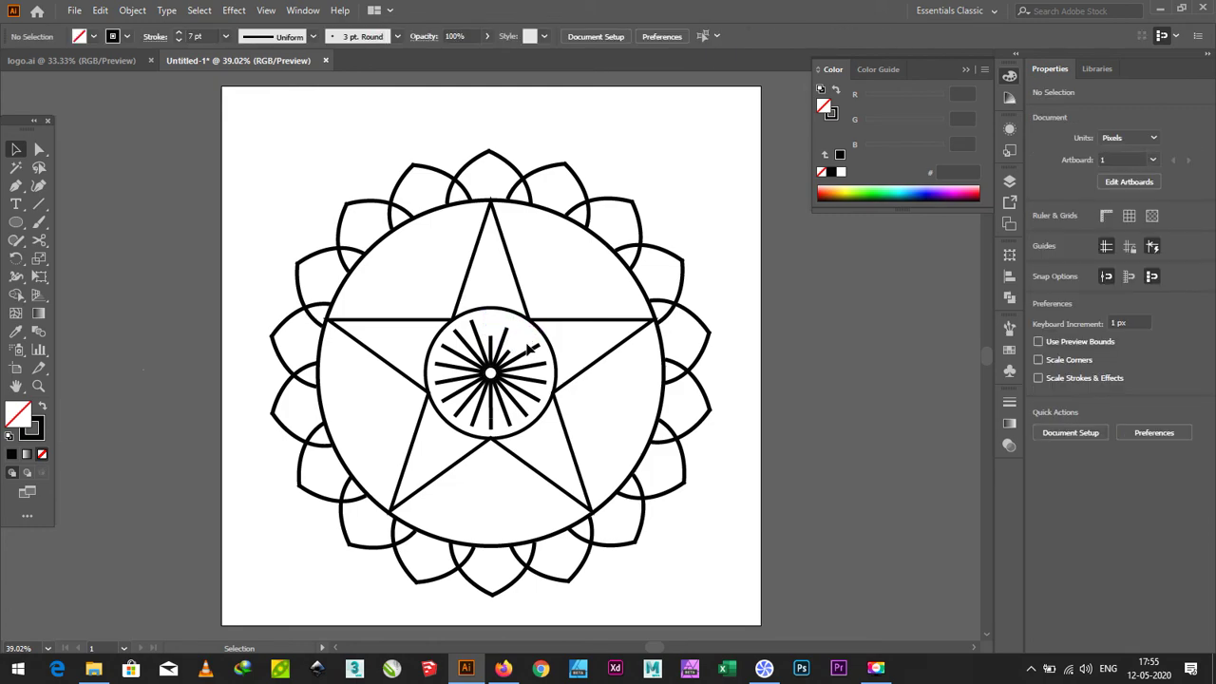
key("Delete")
left_click(544, 380)
key("Delete")
left_click(540, 388)
key("Delete")
left_click(530, 407)
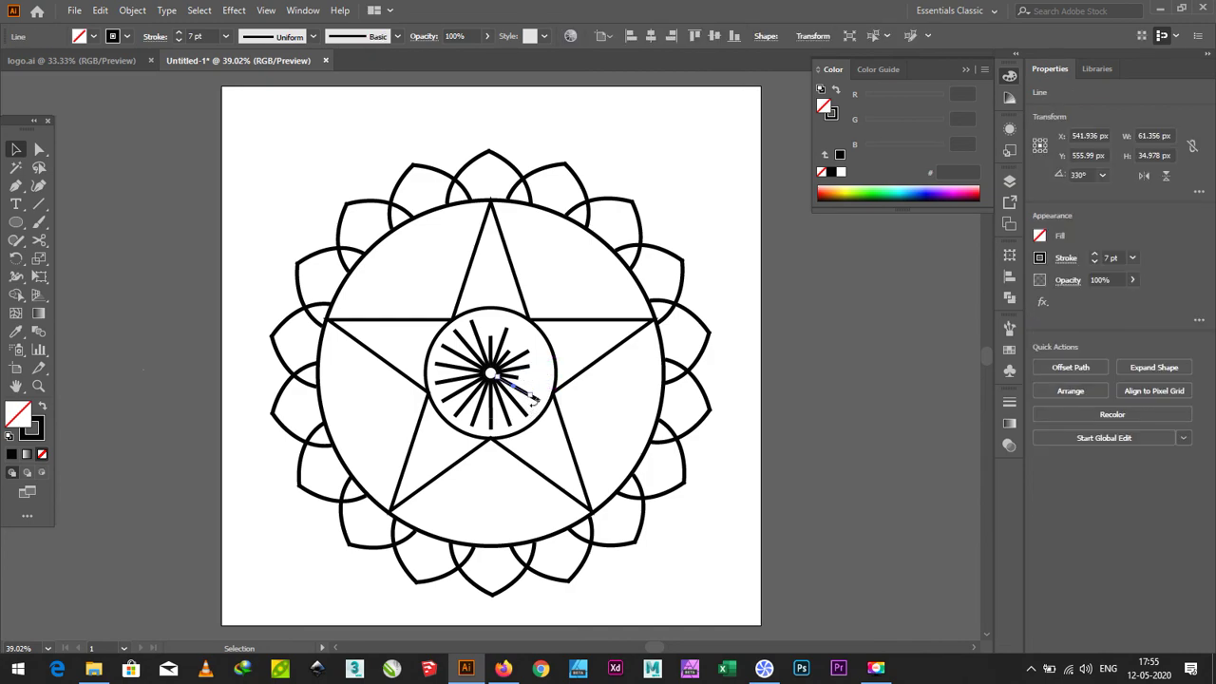
key("Delete")
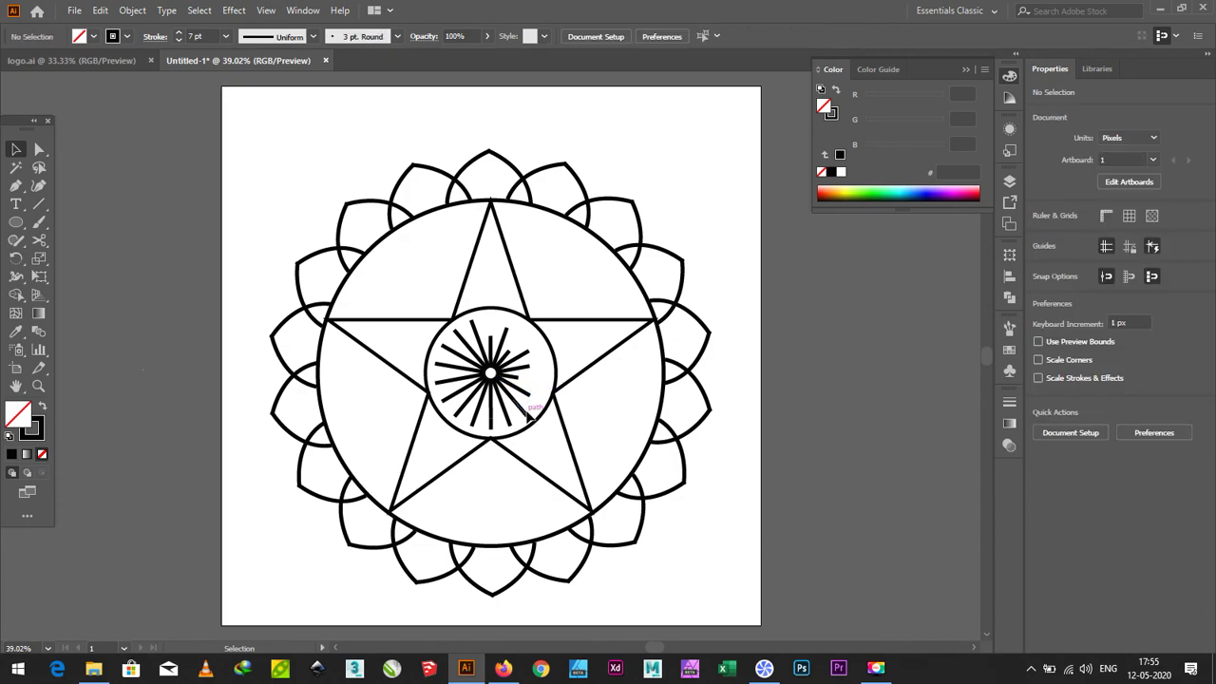
left_click(513, 416)
key("Delete")
- Delete the outer pieces of the bottom and lower-left spokes
left_click(495, 424)
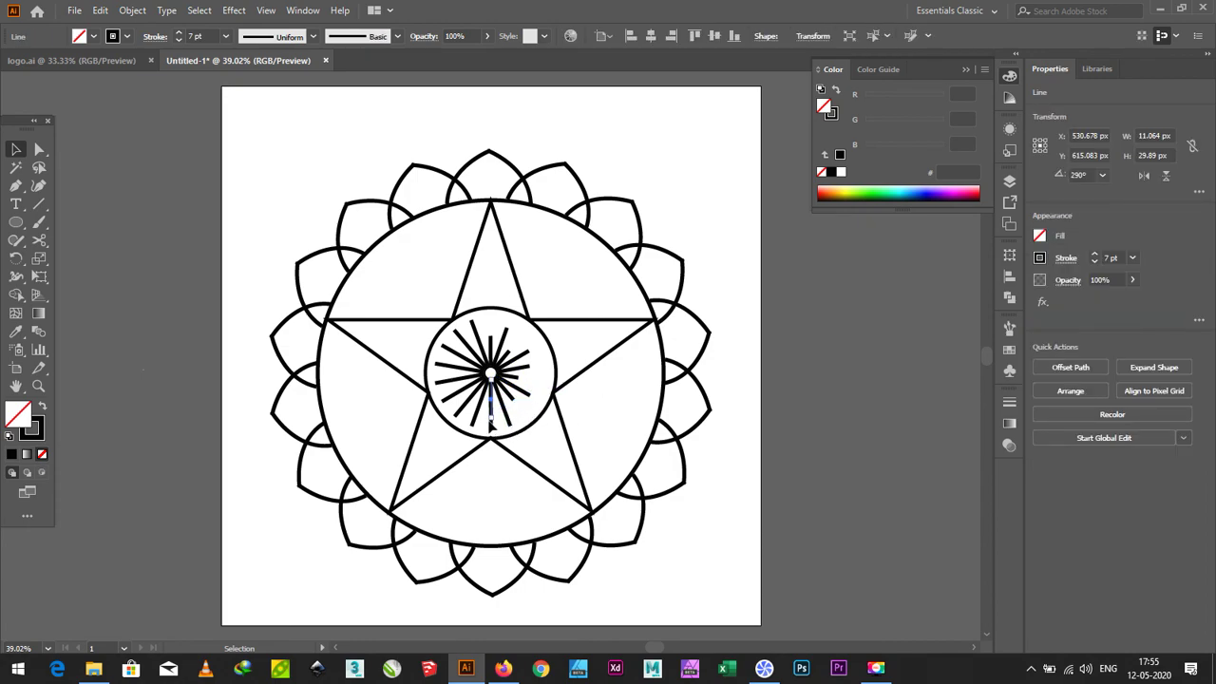
key("Delete")
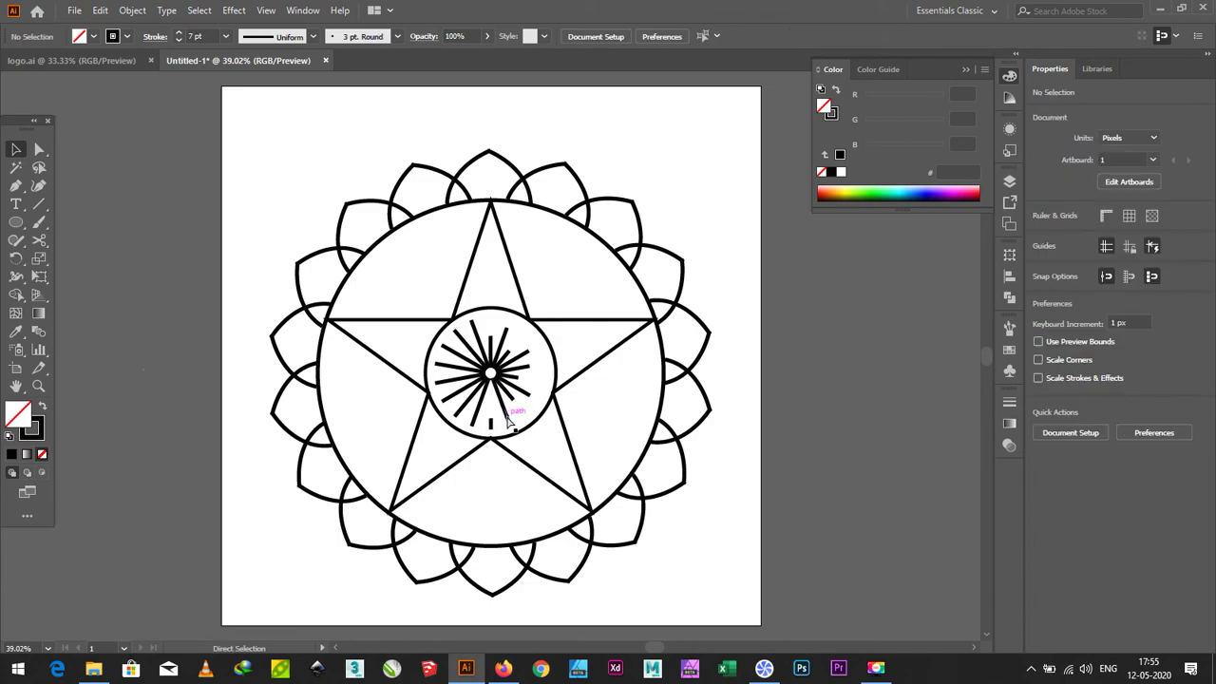
left_click(507, 420)
key("Delete")
left_click(507, 414)
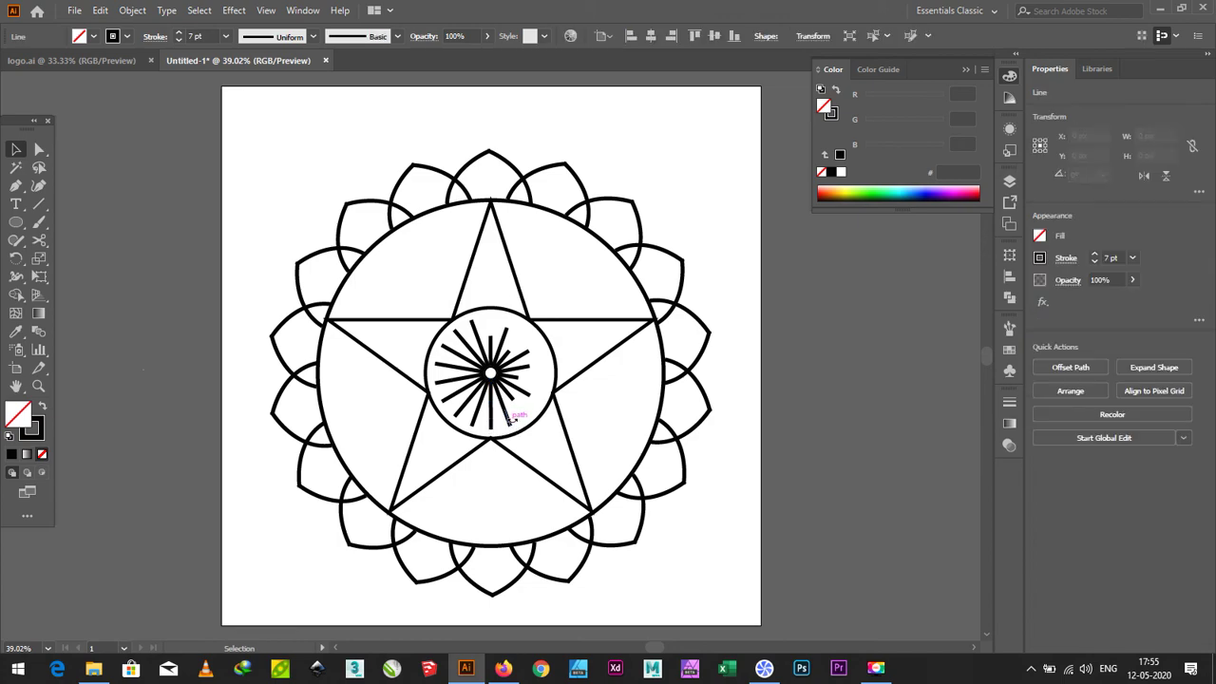
key("Delete")
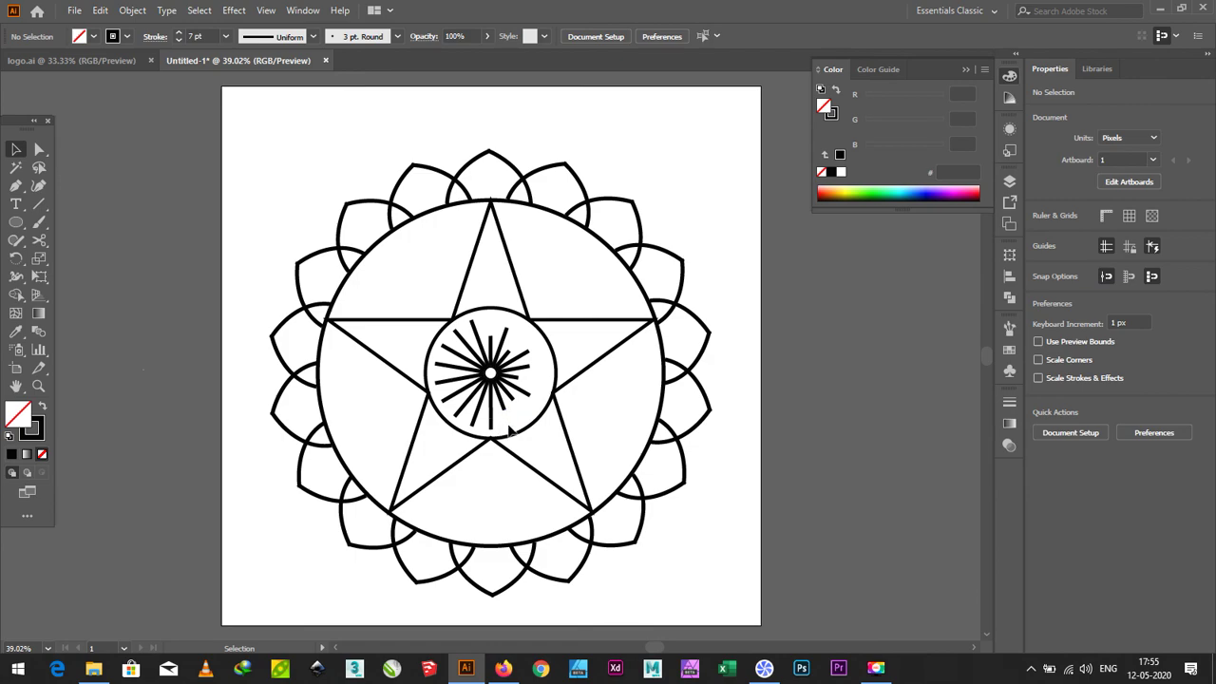
left_click(485, 426)
key("Delete")
left_click(477, 428)
key("Delete")
left_click(459, 411)
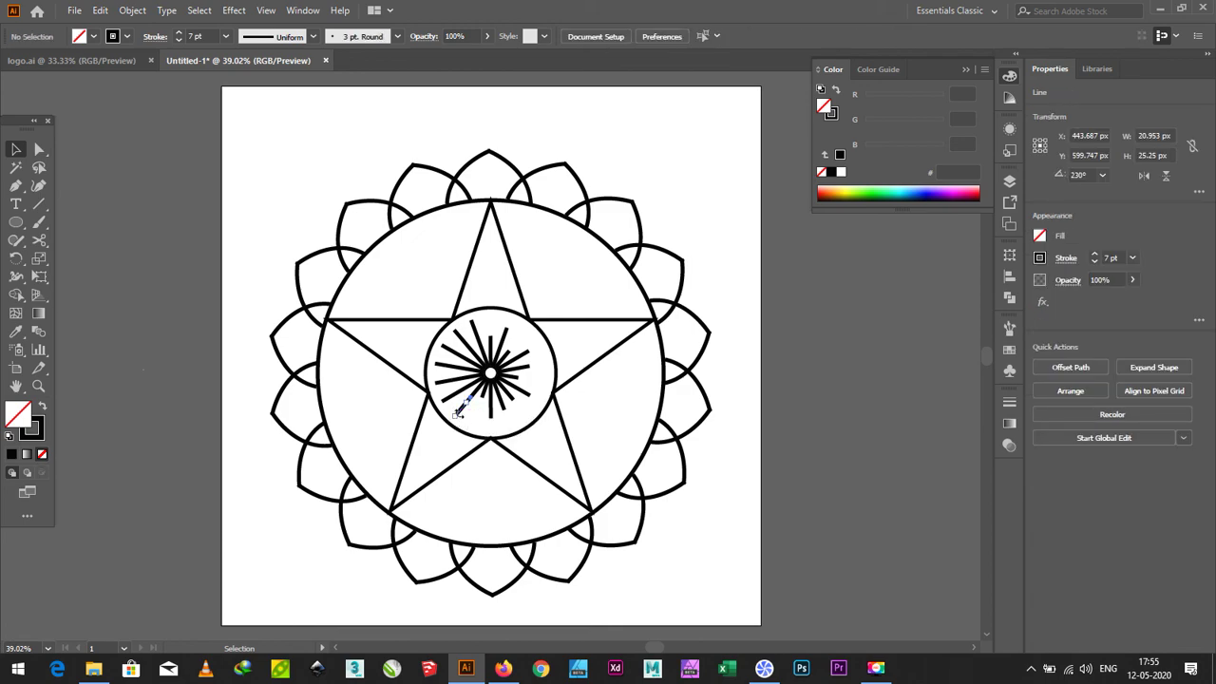
key("Delete")
- Delete the remaining left and upper outer spoke pieces, then switch to the logo.ai document
left_click(451, 399)
key("Delete")
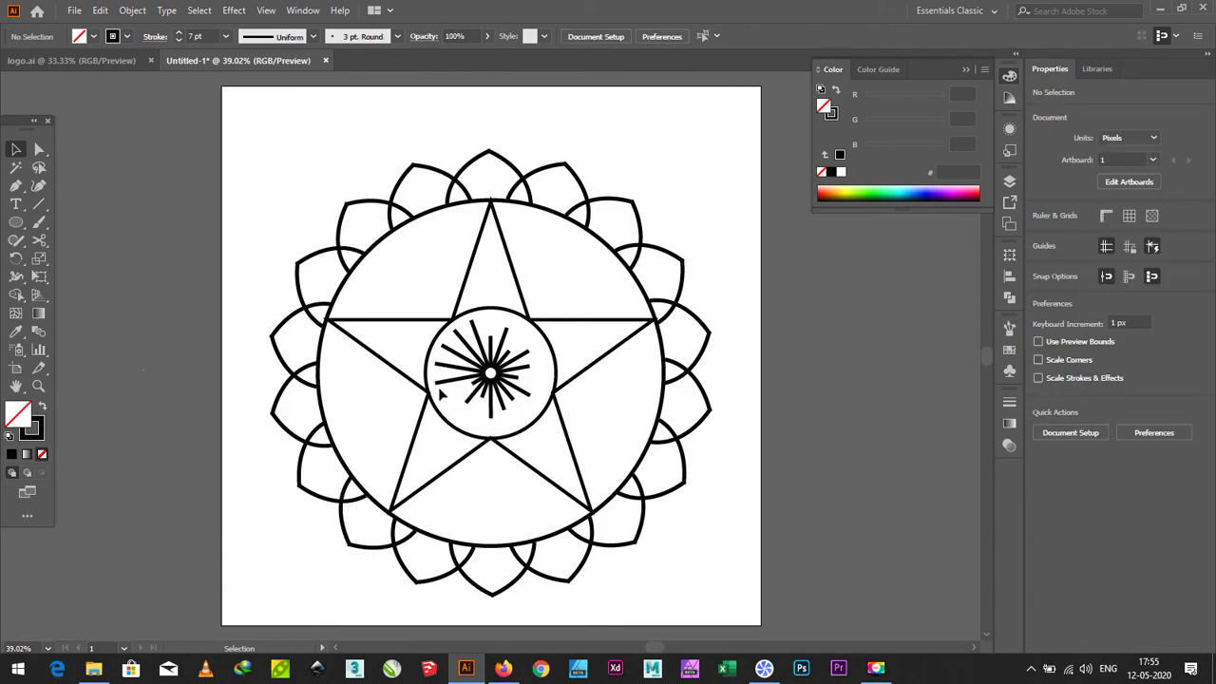
left_click(443, 388)
key("Delete")
left_click(440, 366)
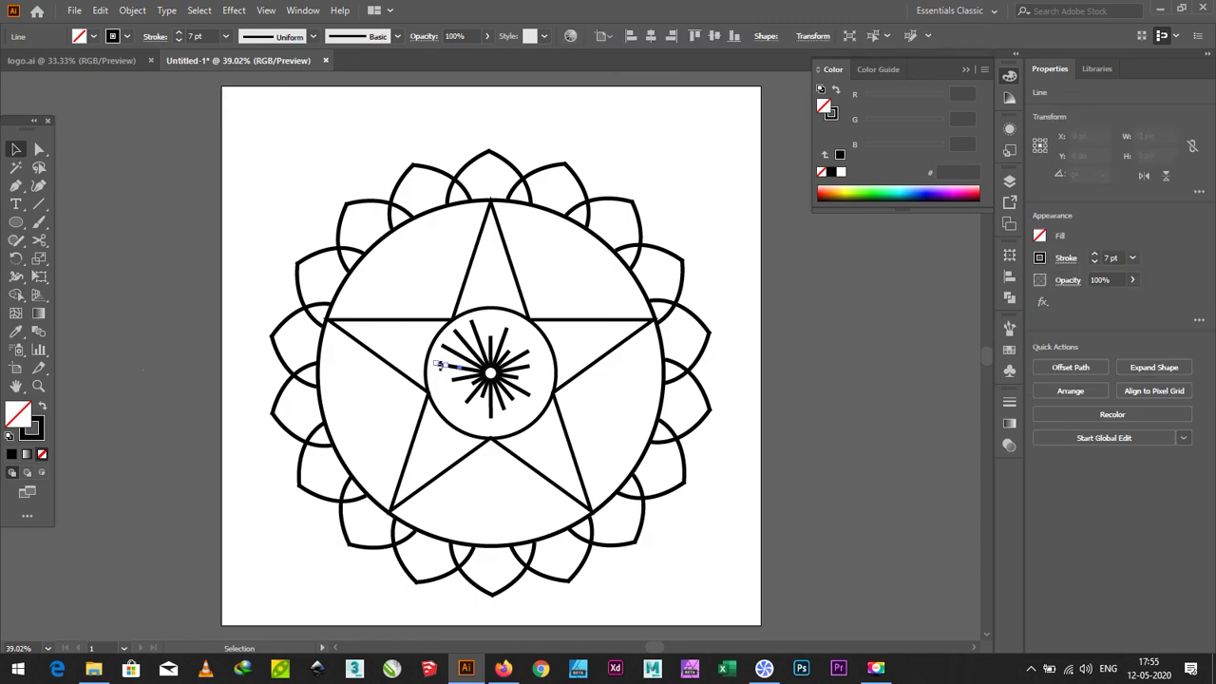
key("Delete")
left_click(453, 350)
key("Delete")
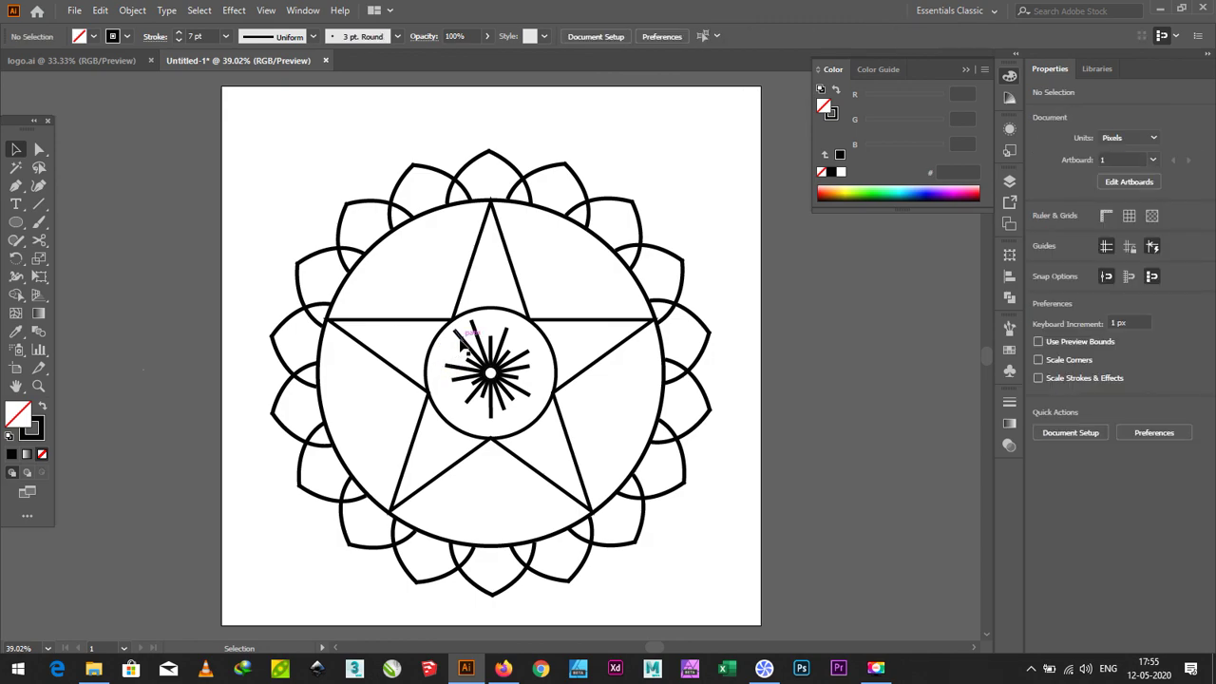
left_click(467, 340)
key("Delete")
left_click(476, 328)
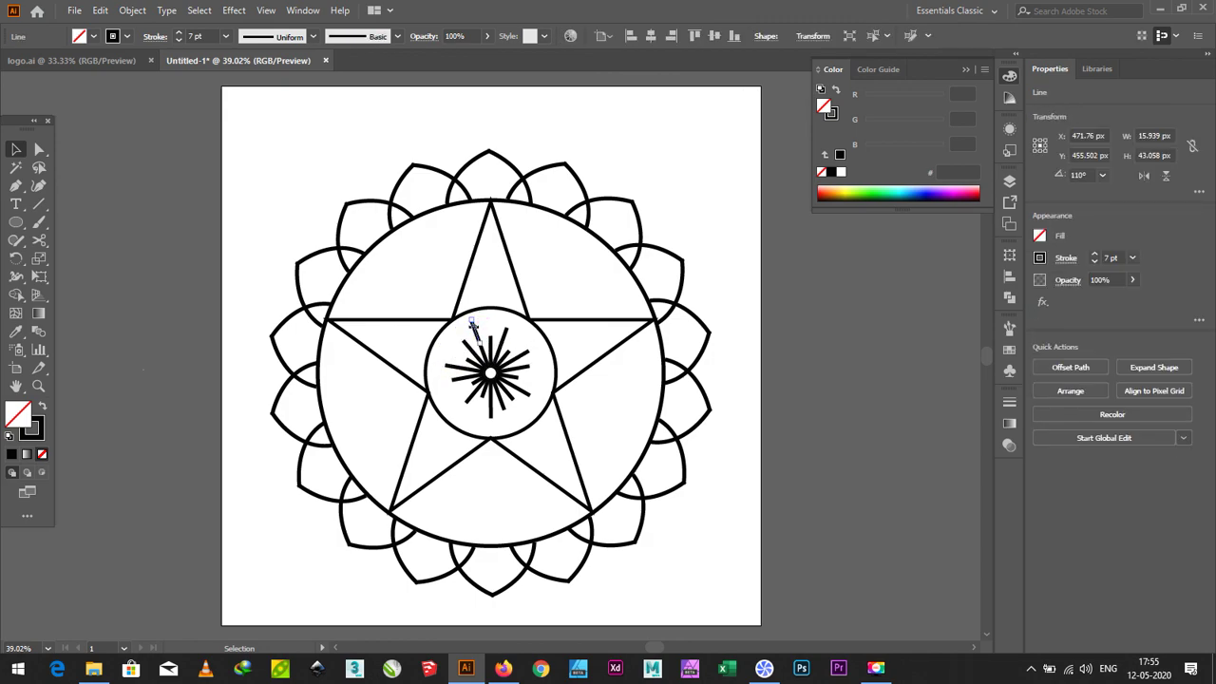
key("Delete")
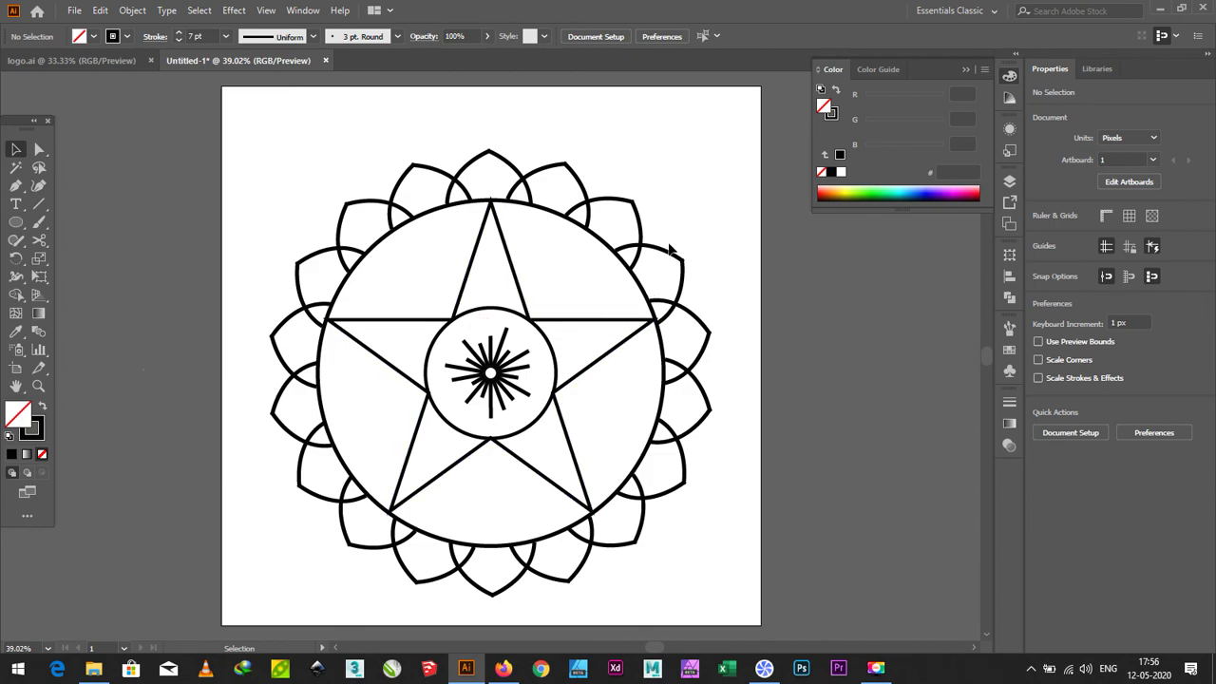
left_click(91, 61)
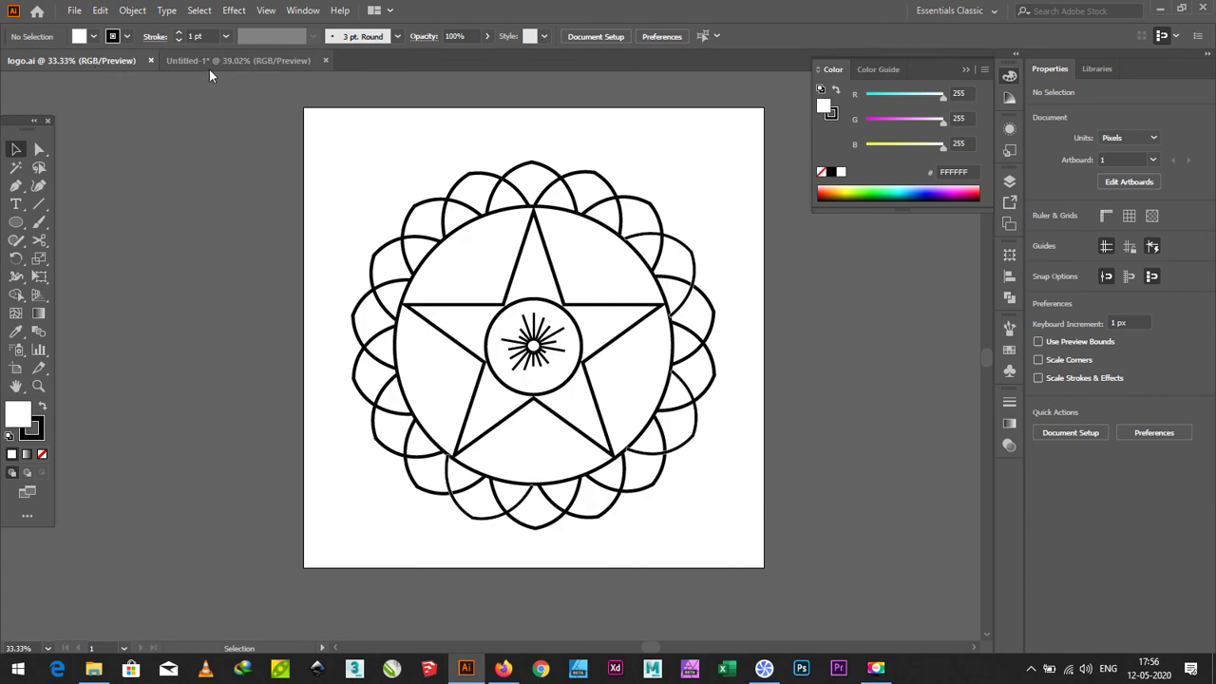